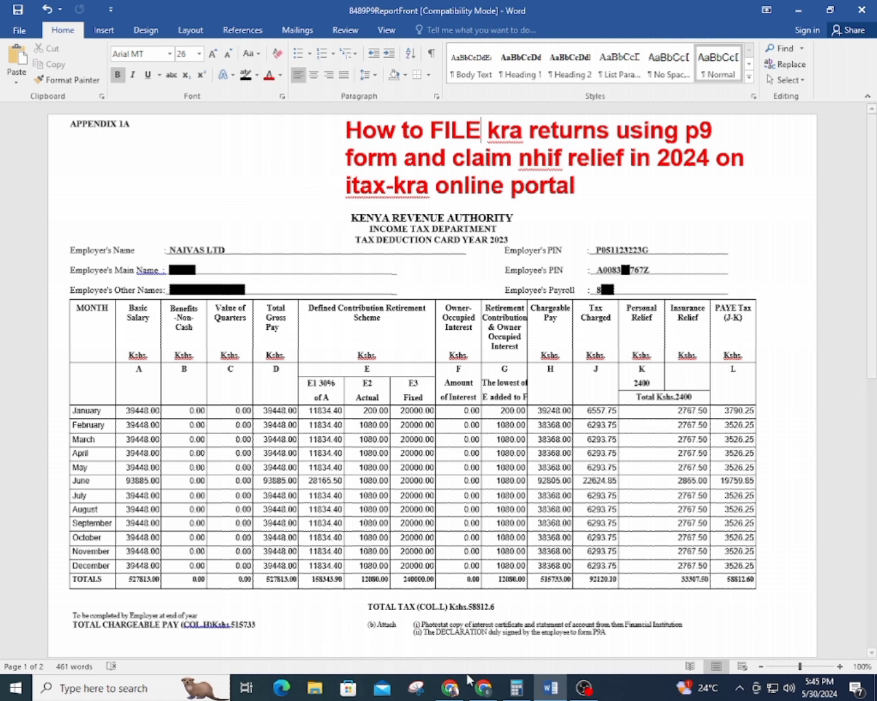
Switch from the P9 card in Word to the iTax portal login page in Chrome
{"action": "left_click", "coordinate": [491, 689]}
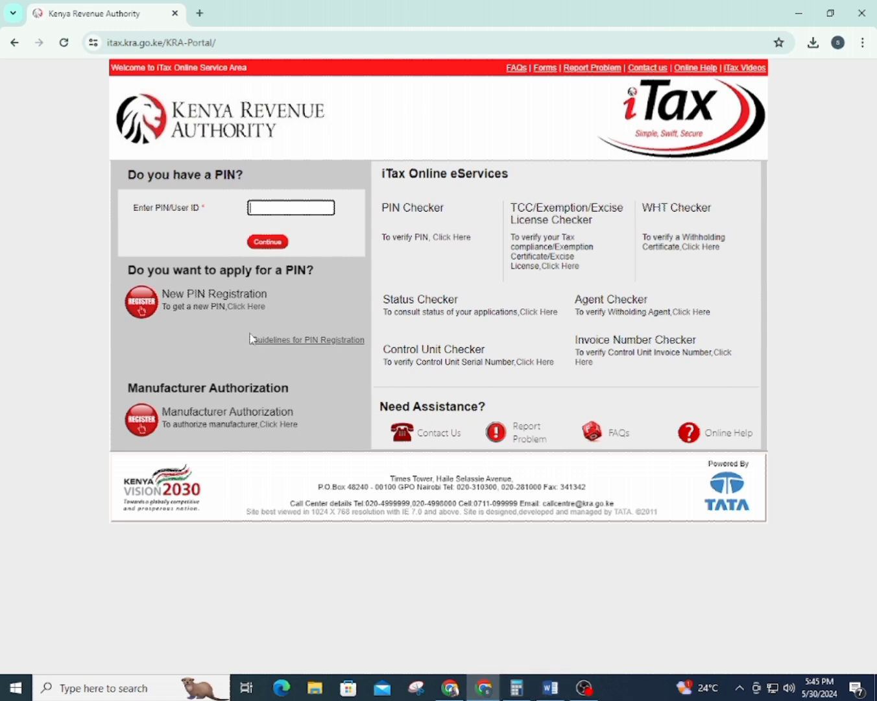
Read the employee's PIN from the P9 form for the iTax PIN/User ID field
{"action": "left_click_drag", "start_coordinate": [105, 42], "coordinate": [203, 43]}
{"action": "left_click", "coordinate": [263, 46]}
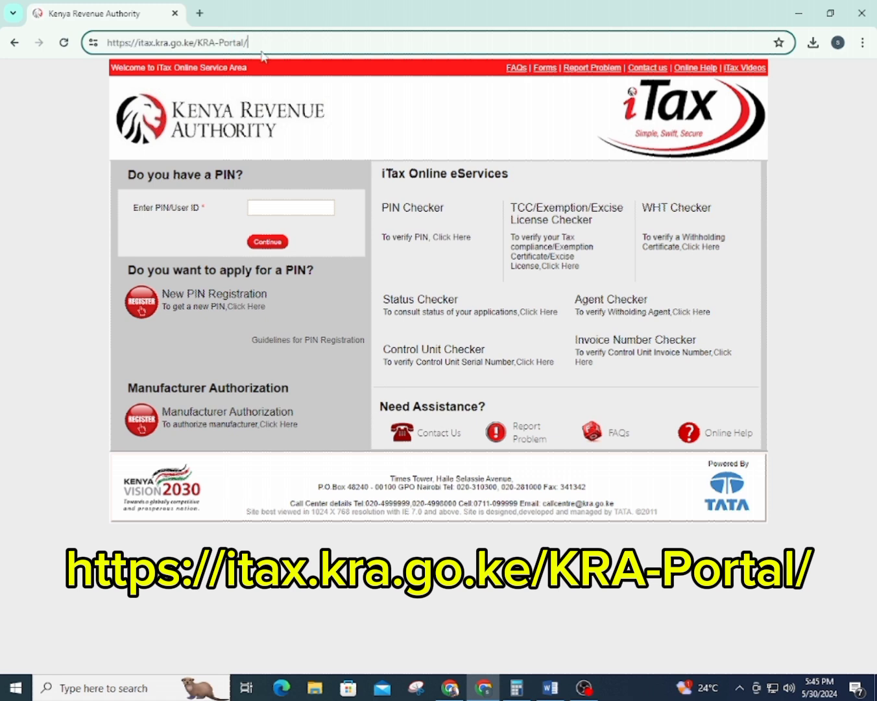
{"action": "left_click", "coordinate": [268, 208]}
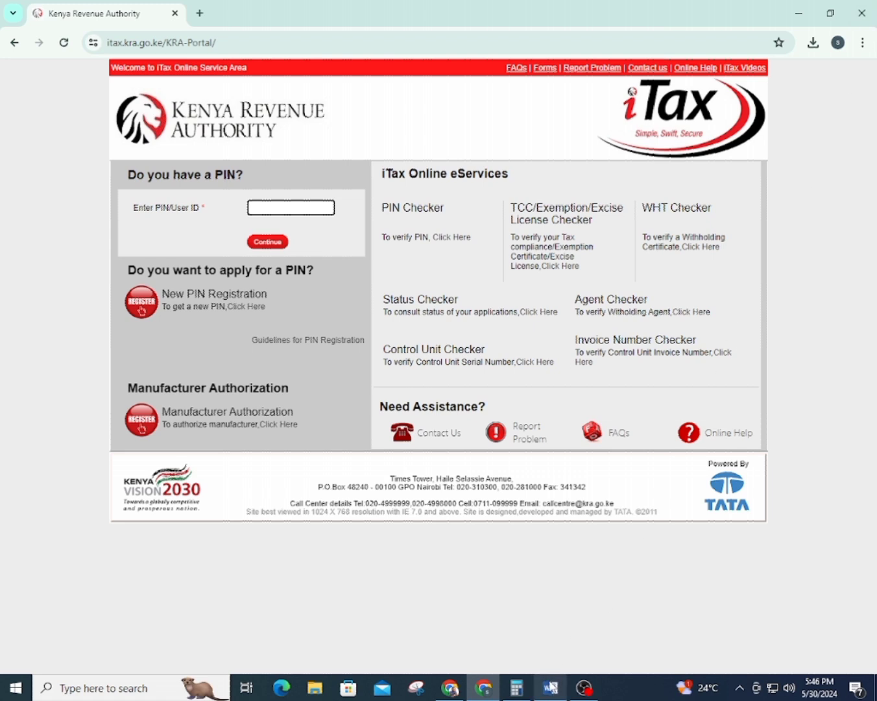
{"action": "left_click", "coordinate": [550, 687]}
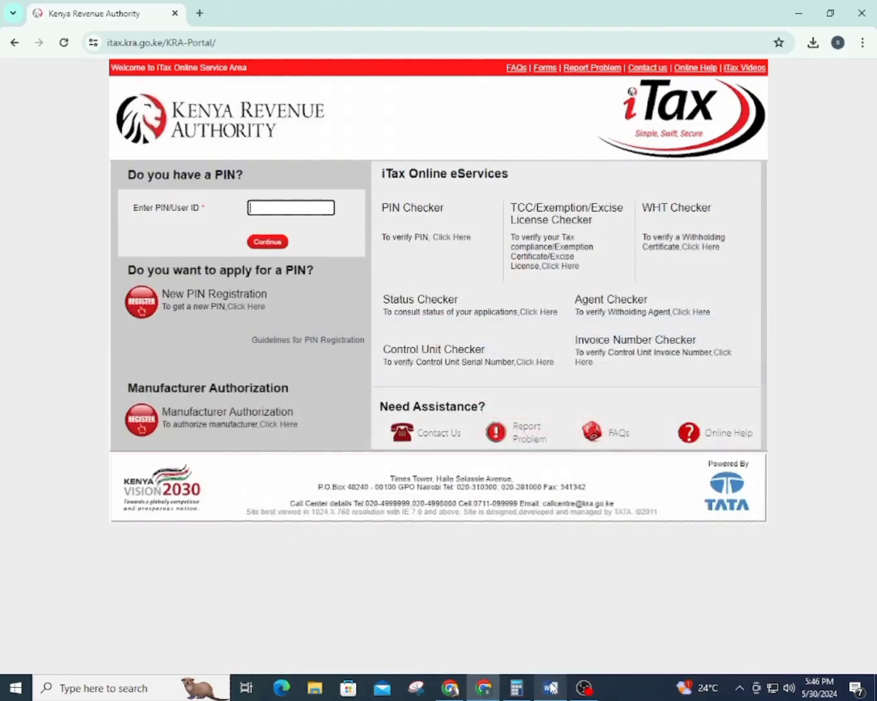
{"action": "left_click", "coordinate": [551, 688]}
{"action": "left_click", "coordinate": [550, 687]}
{"action": "left_click", "coordinate": [550, 689]}
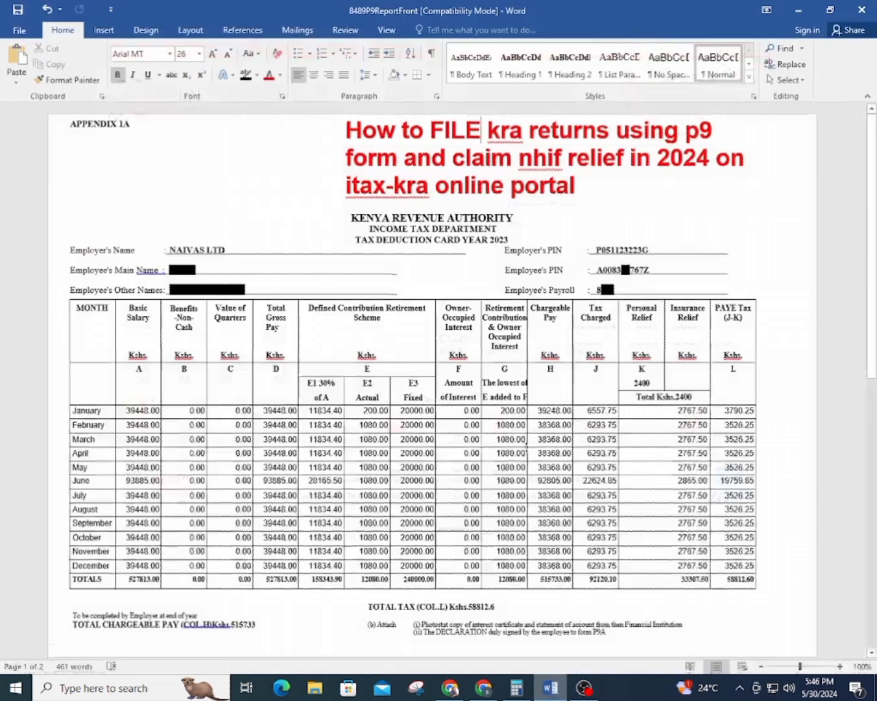
{"action": "left_click", "coordinate": [563, 692]}
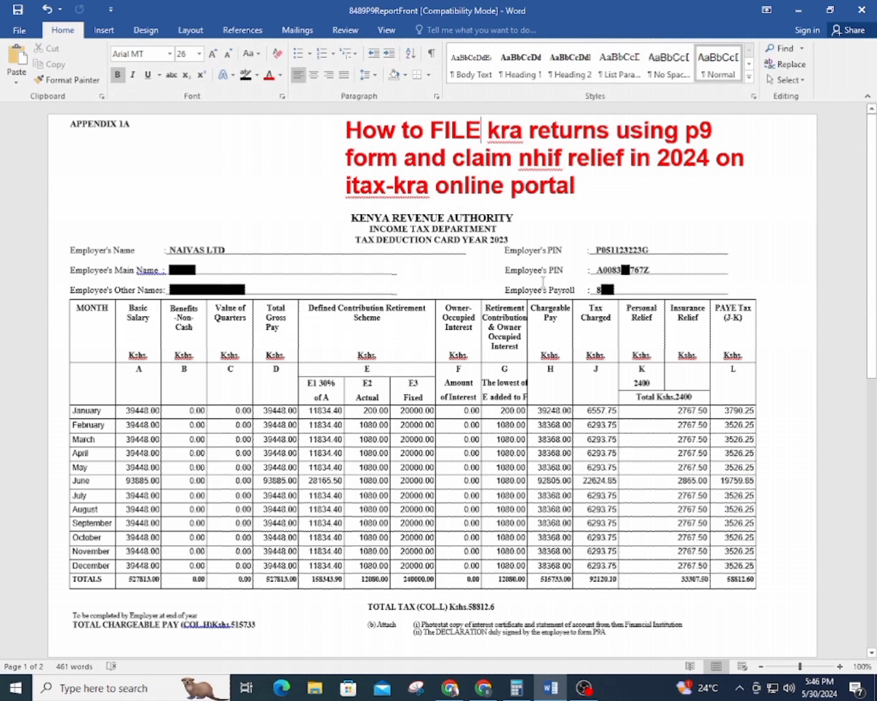
{"action": "left_click_drag", "start_coordinate": [505, 269], "coordinate": [650, 269]}
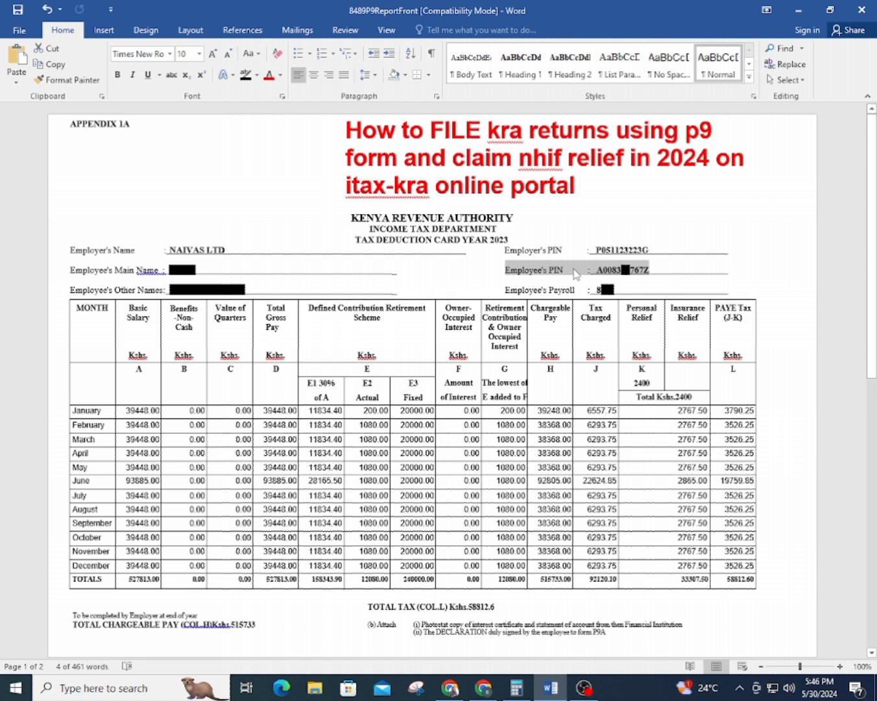
{"action": "left_click", "coordinate": [554, 691]}
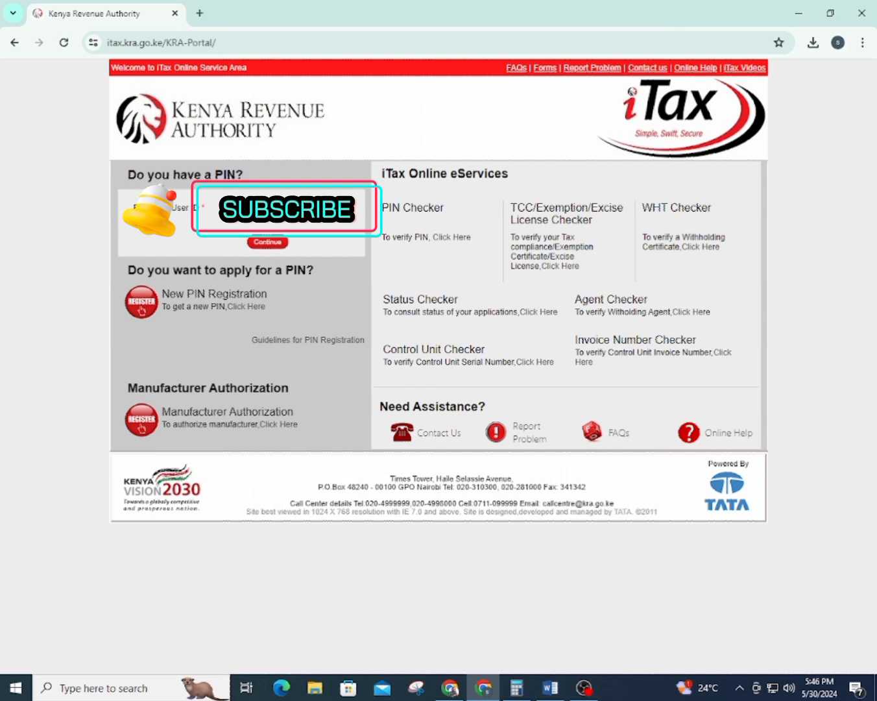
{"action": "left_click", "coordinate": [258, 245]}
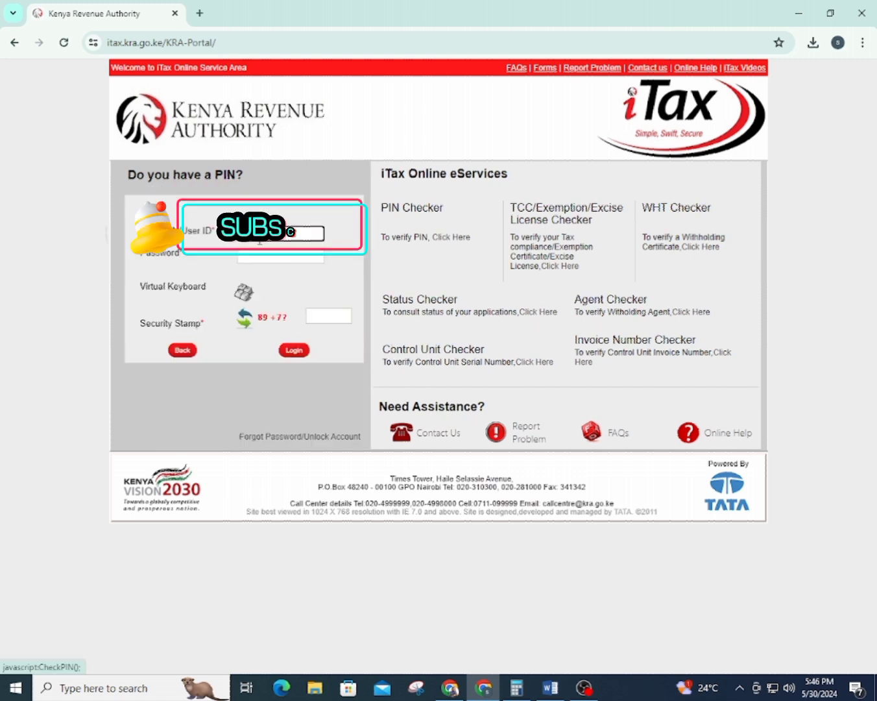
{"action": "left_click", "coordinate": [257, 258]}
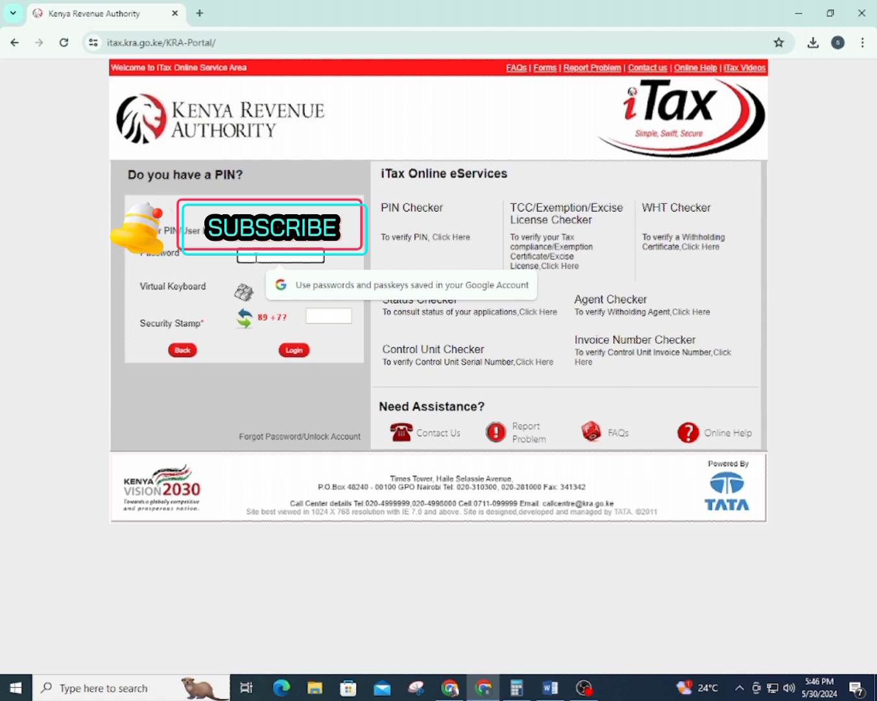
{"action": "key", "text": "Caps_Lock"}
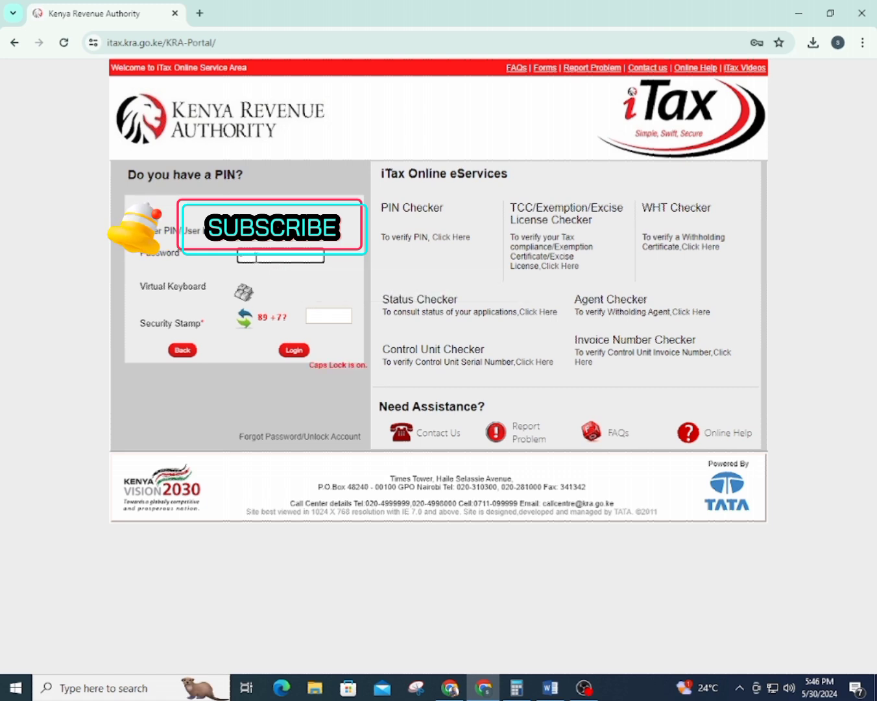
{"action": "key", "text": "Caps_Lock"}
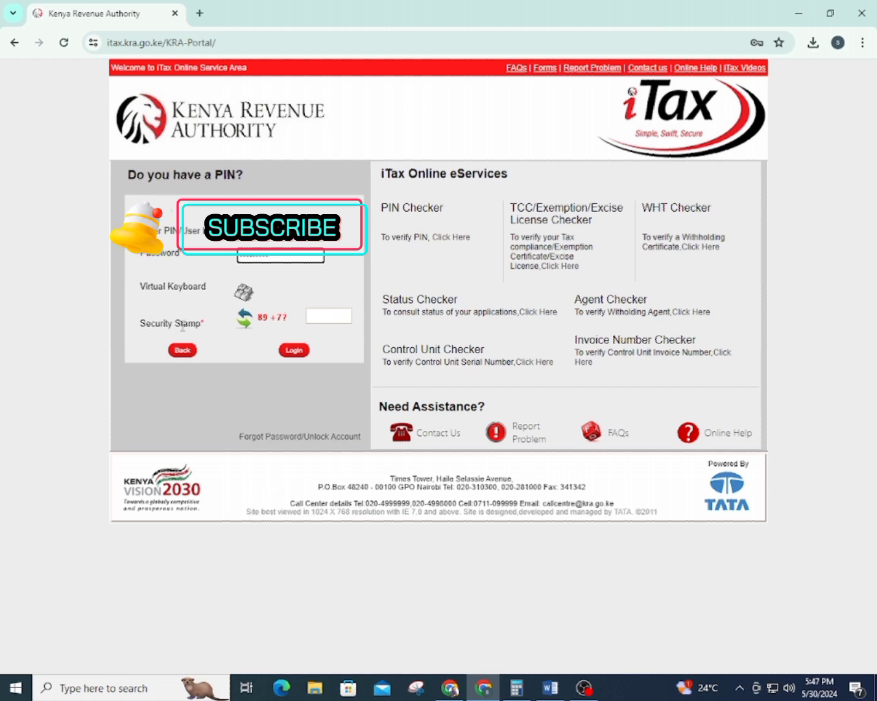
{"action": "left_click", "coordinate": [318, 317]}
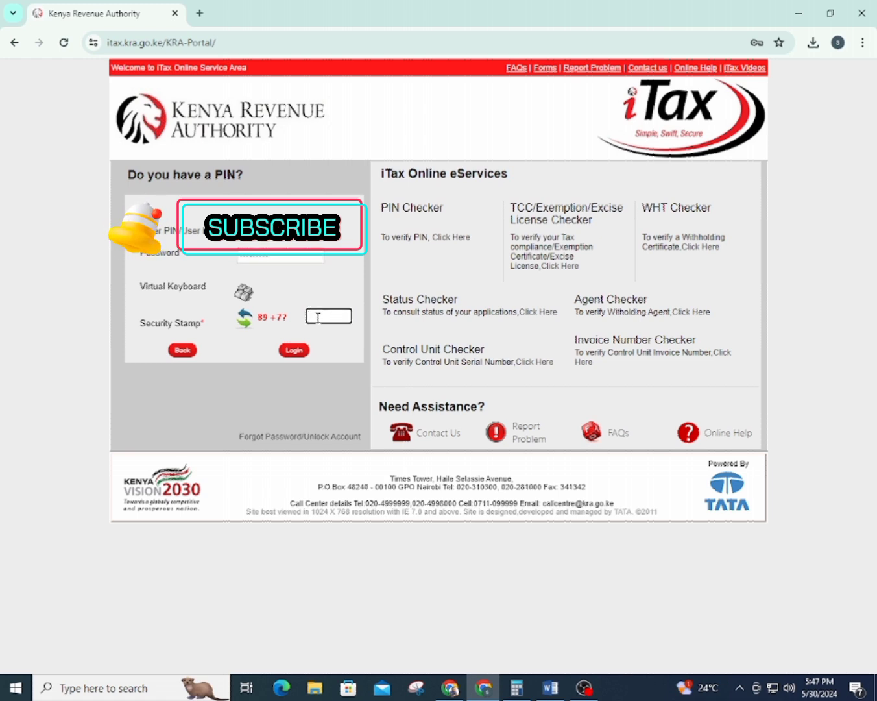
{"action": "type", "text": "96"}
{"action": "left_click", "coordinate": [293, 349]}
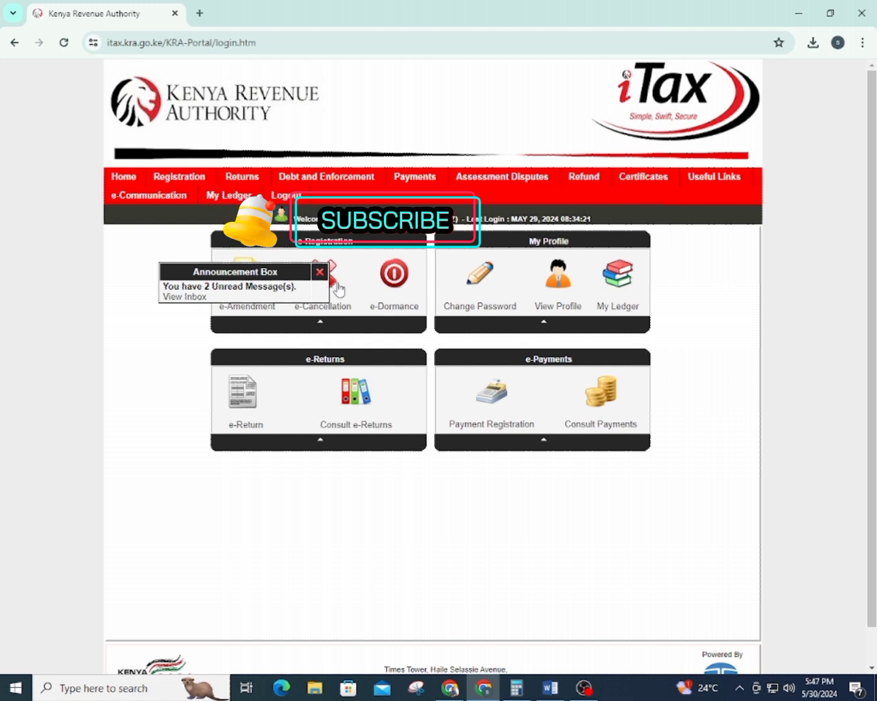
Dismiss the announcement and start a File Return for Income Tax - Resident Individual
{"action": "left_click", "coordinate": [320, 273]}
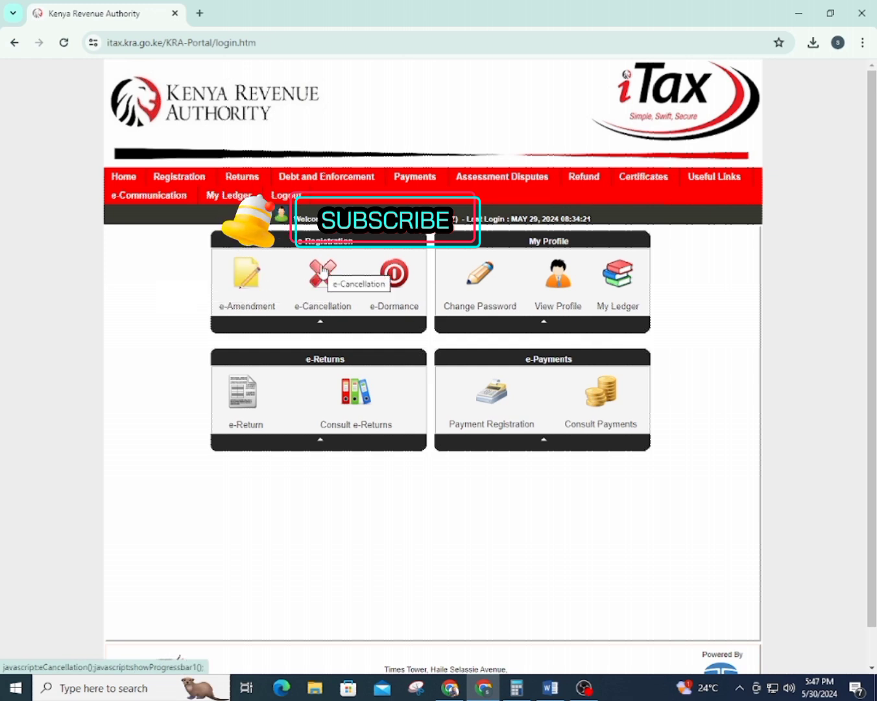
{"action": "mouse_move", "coordinate": [257, 183]}
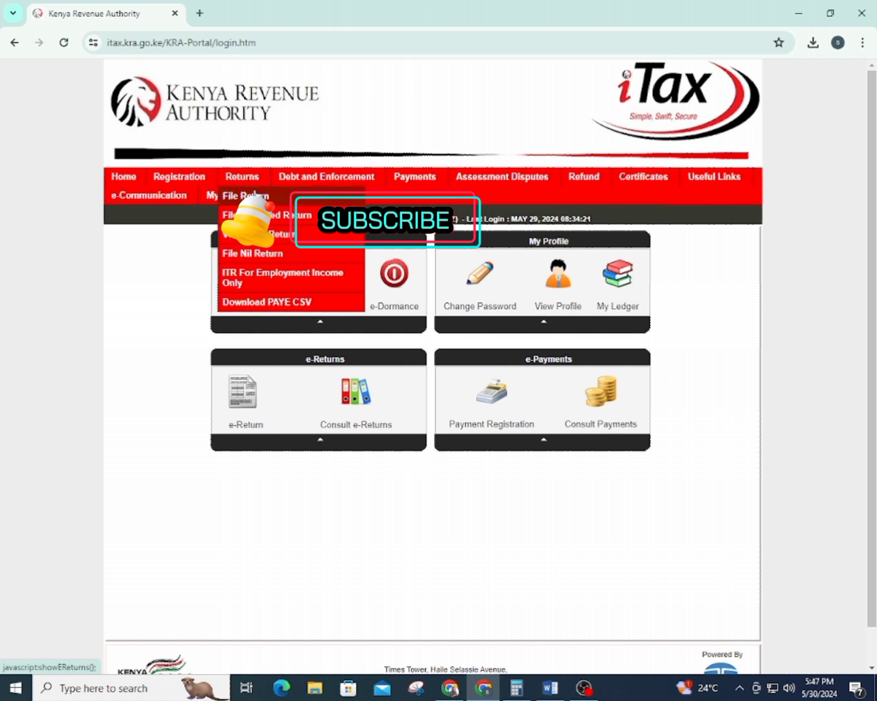
{"action": "left_click", "coordinate": [245, 196]}
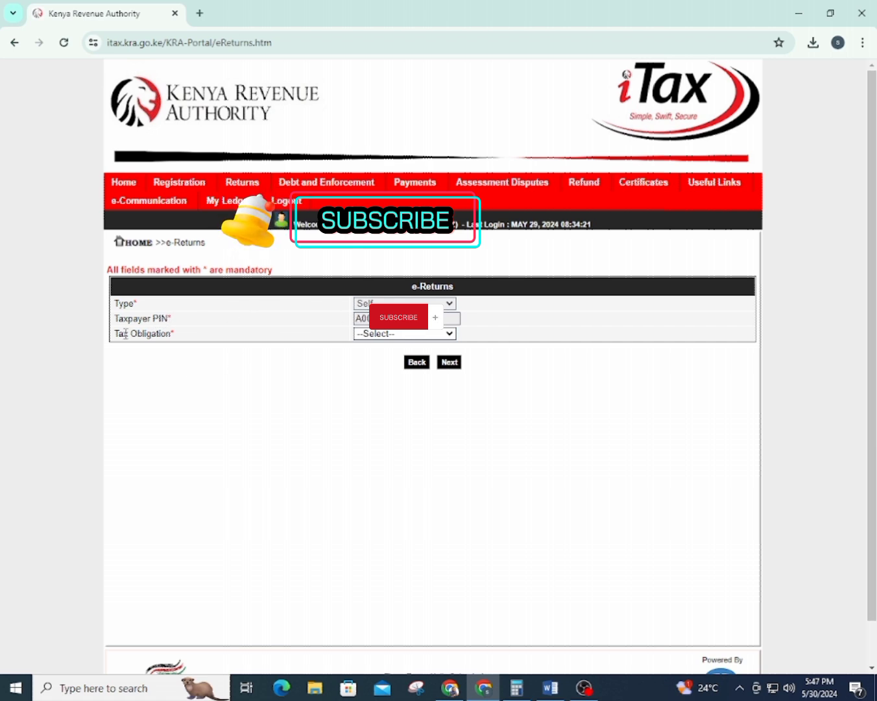
{"action": "left_click", "coordinate": [382, 335]}
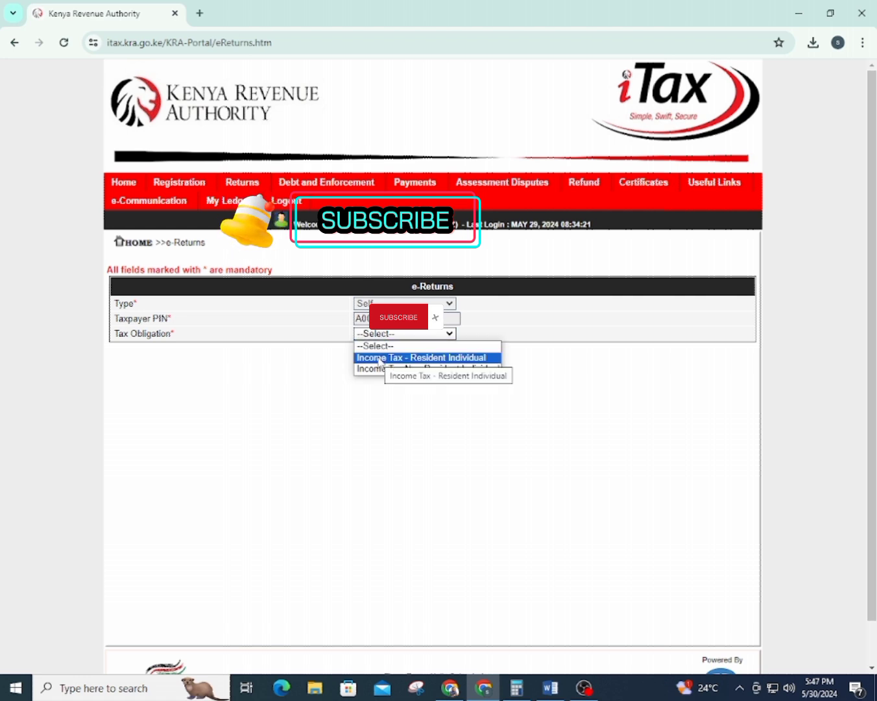
{"action": "left_click", "coordinate": [425, 358]}
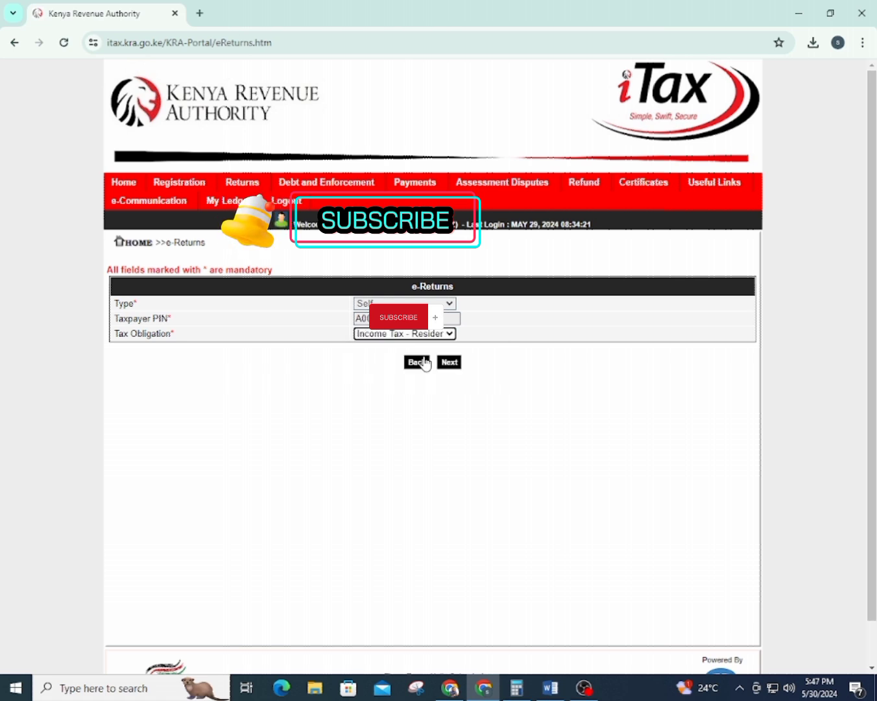
{"action": "left_click", "coordinate": [450, 362]}
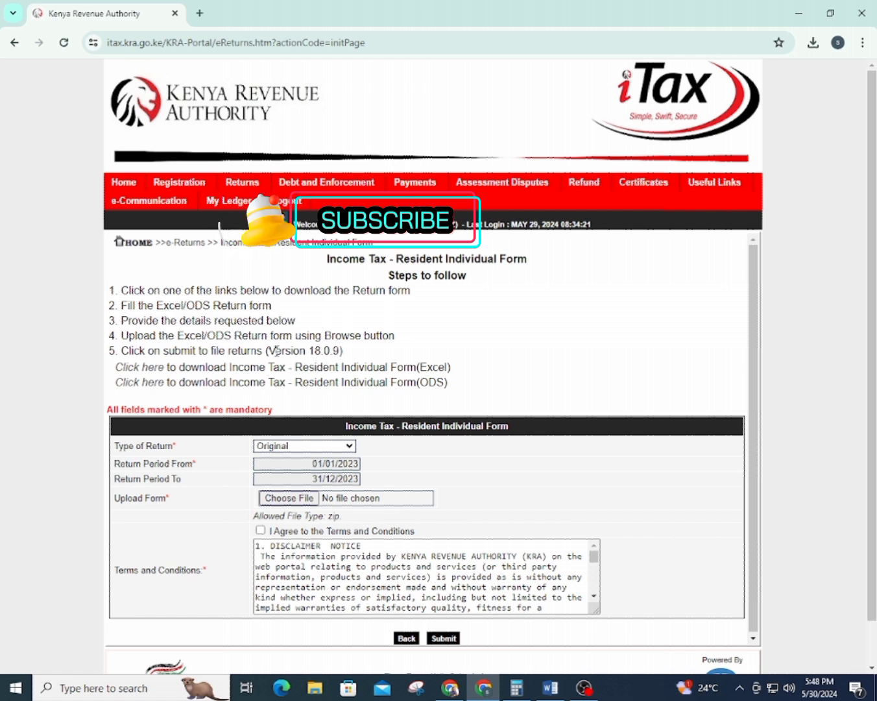
Download the Excel return form and show IT1_Individual_Resident_Return_XLS (2).zip in its folder
{"action": "left_click_drag", "start_coordinate": [269, 352], "coordinate": [338, 352]}
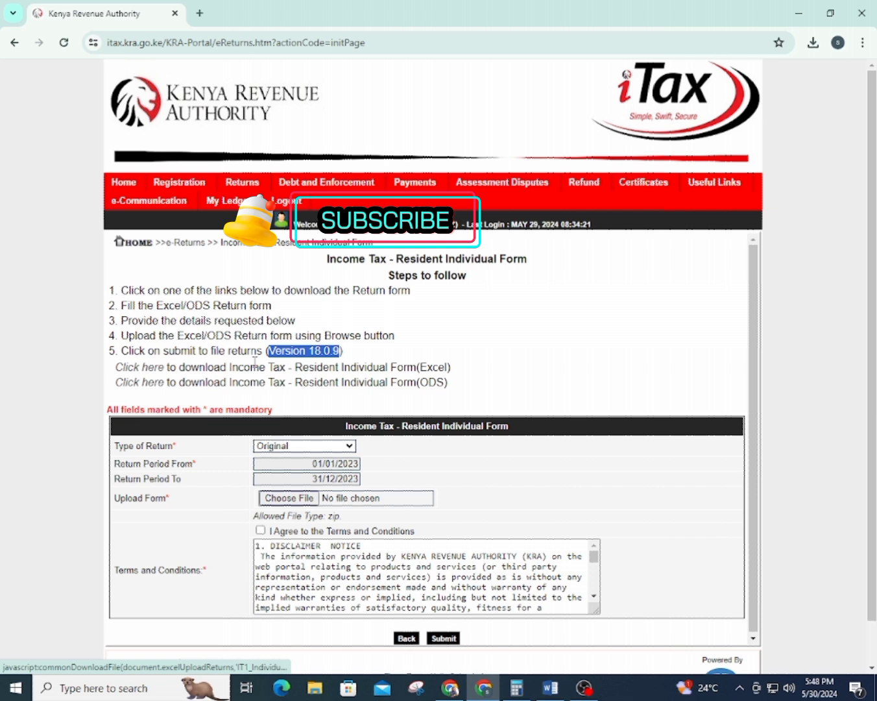
{"action": "left_click", "coordinate": [142, 373]}
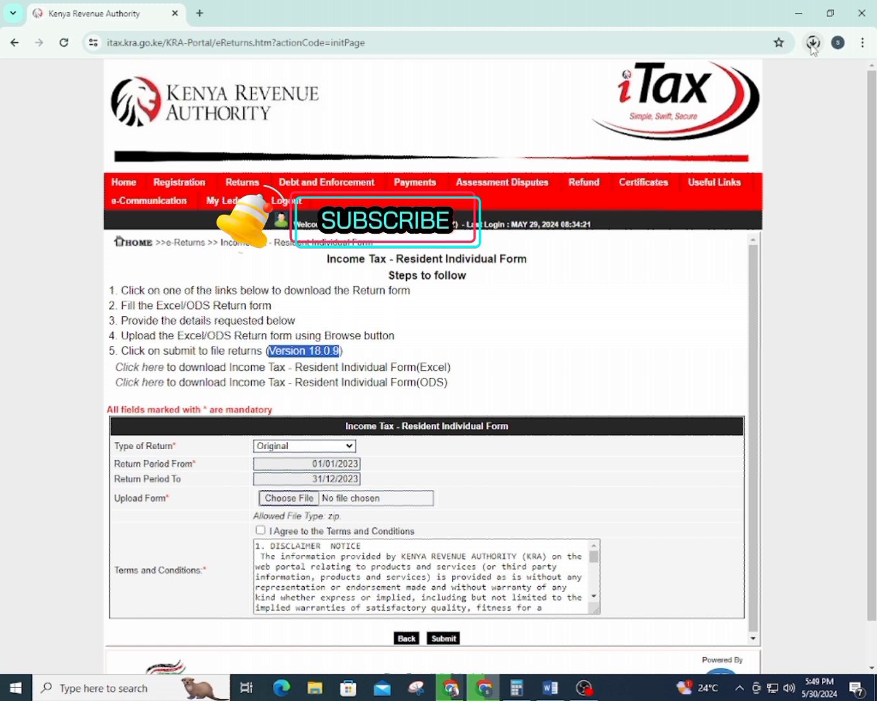
{"action": "left_click", "coordinate": [813, 44]}
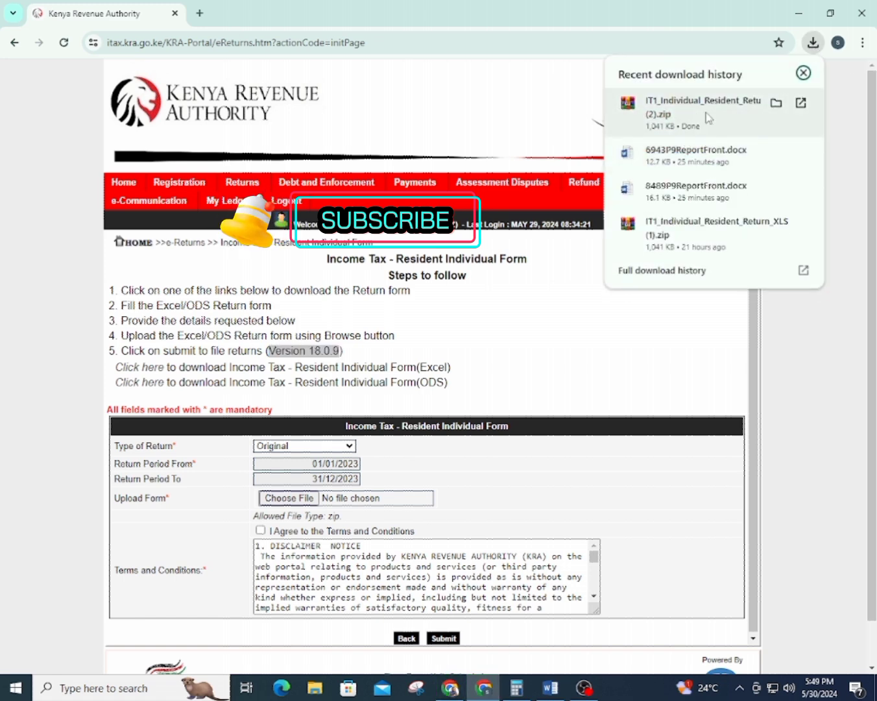
{"action": "left_click", "coordinate": [776, 103]}
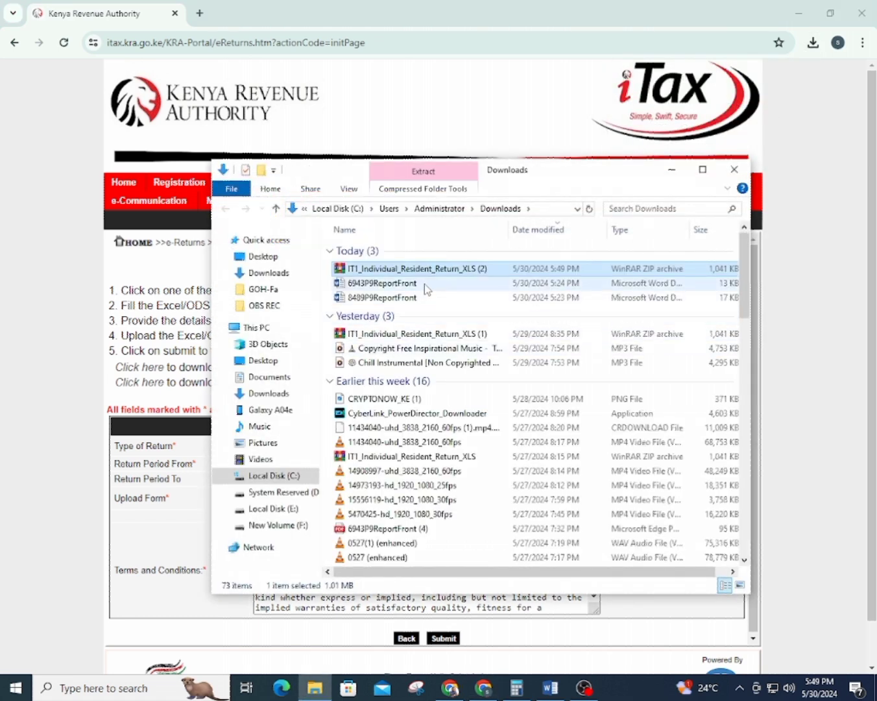
Open the zip in WinRAR and launch the IT1_Individual Excel workbook inside
{"action": "double_click", "coordinate": [443, 278]}
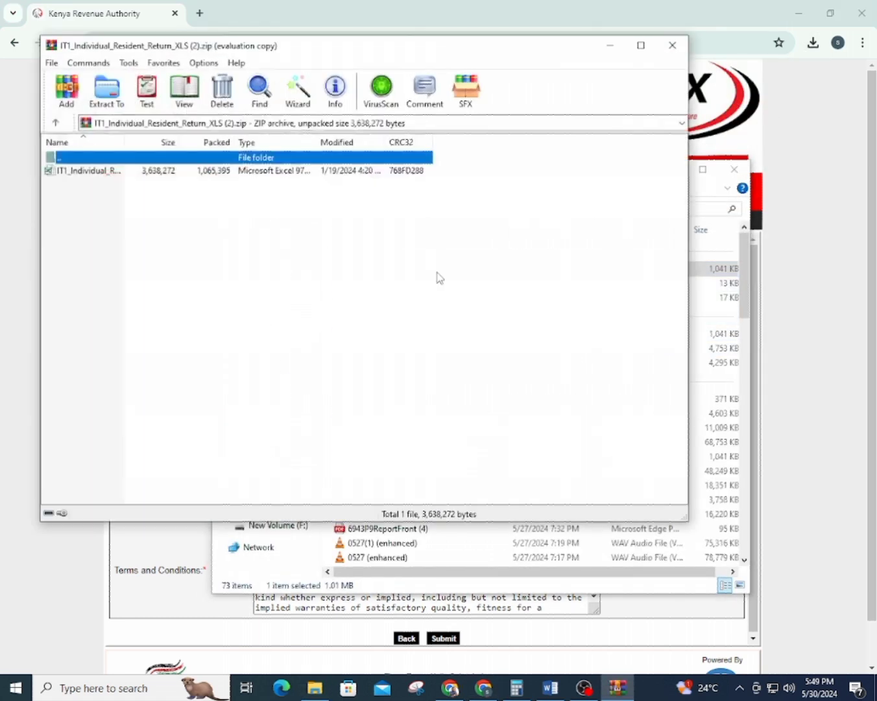
{"action": "left_click", "coordinate": [110, 172]}
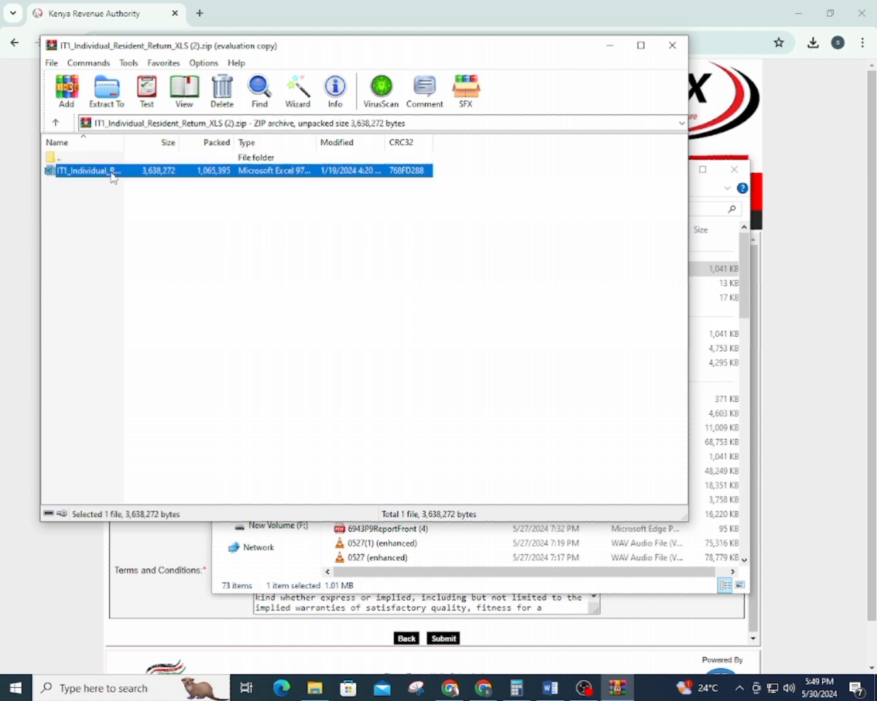
{"action": "double_click", "coordinate": [214, 173]}
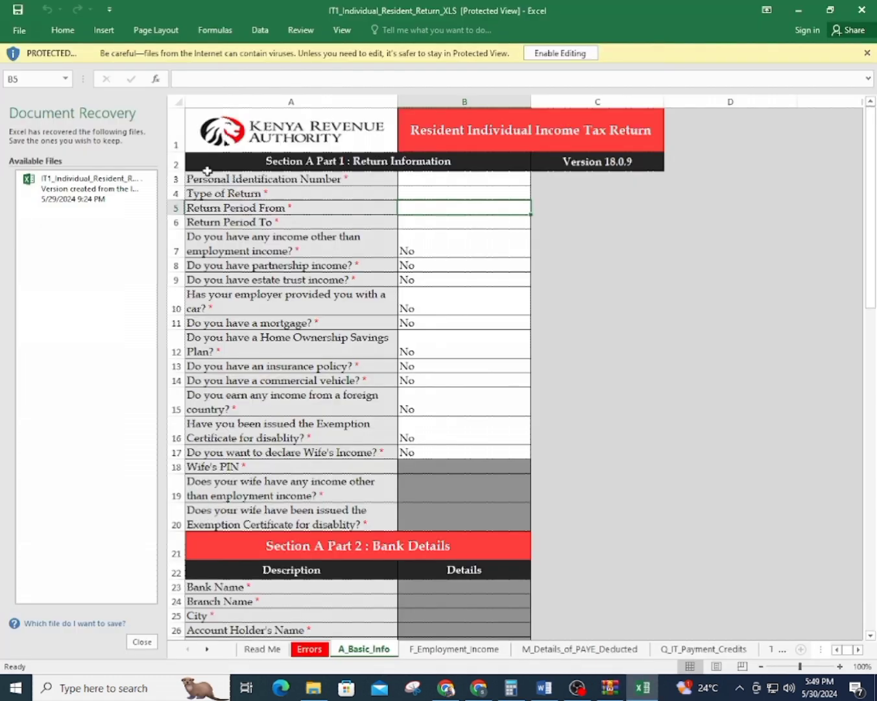
Discard the recovered files and enable the workbook's content and macros
{"action": "left_click", "coordinate": [141, 640]}
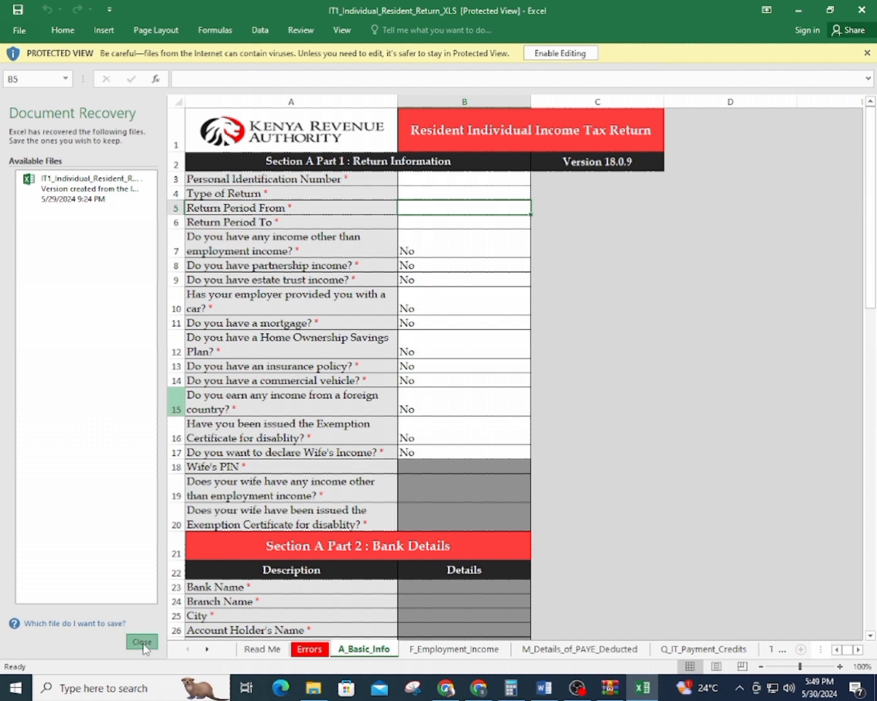
{"action": "left_click", "coordinate": [345, 211]}
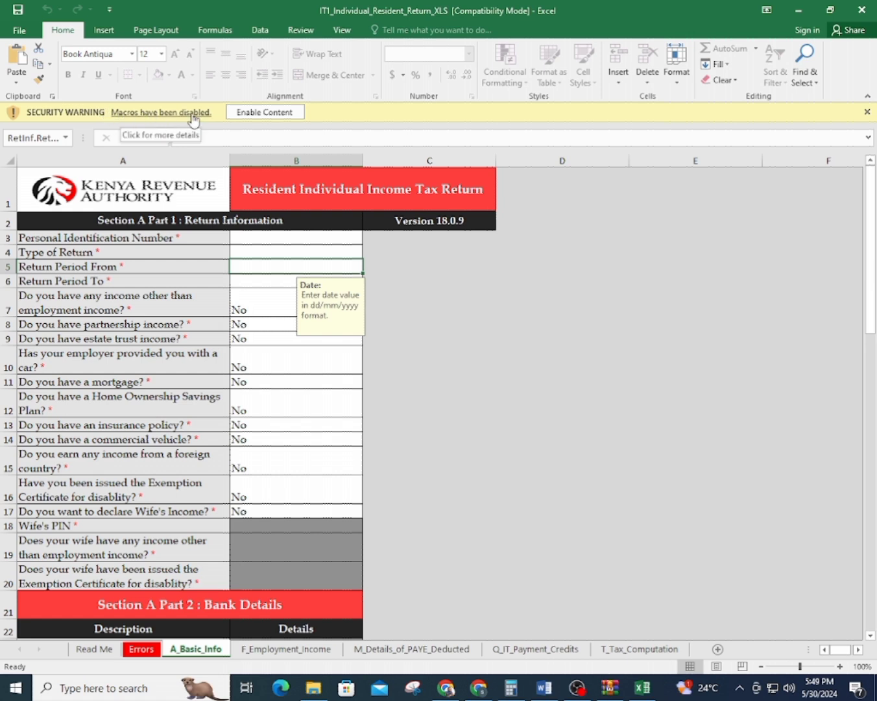
{"action": "left_click", "coordinate": [252, 112]}
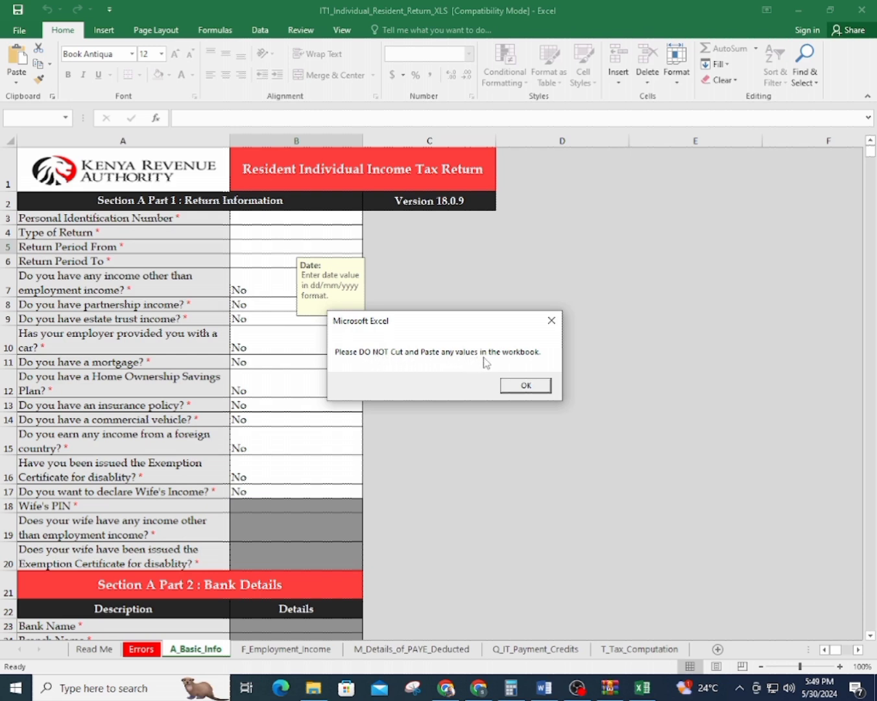
Enter the taxpayer's PIN in B3 and set Type of Return to Original
{"action": "left_click", "coordinate": [530, 388]}
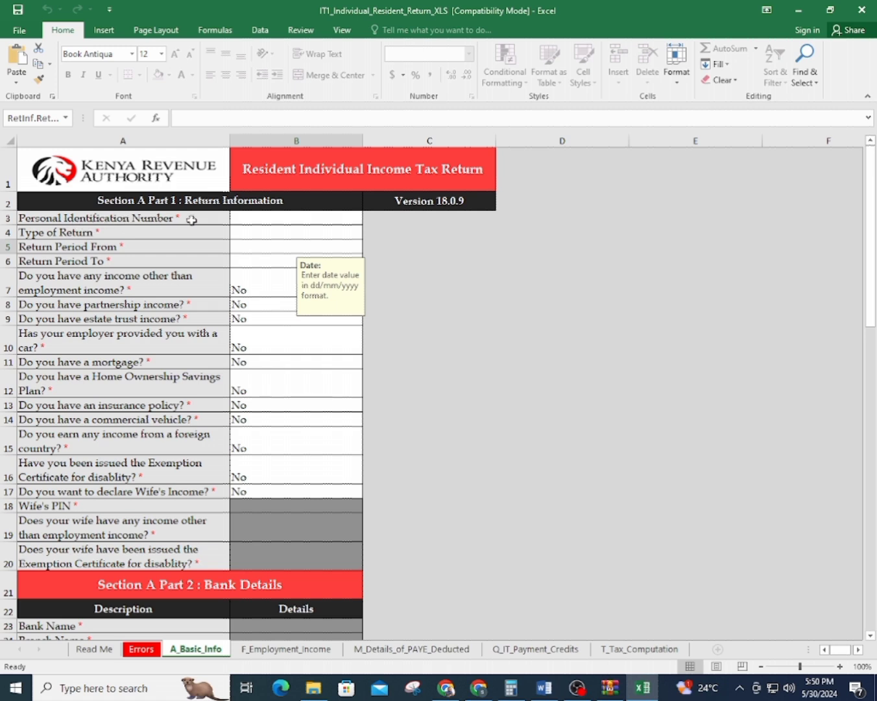
{"action": "left_click", "coordinate": [252, 218]}
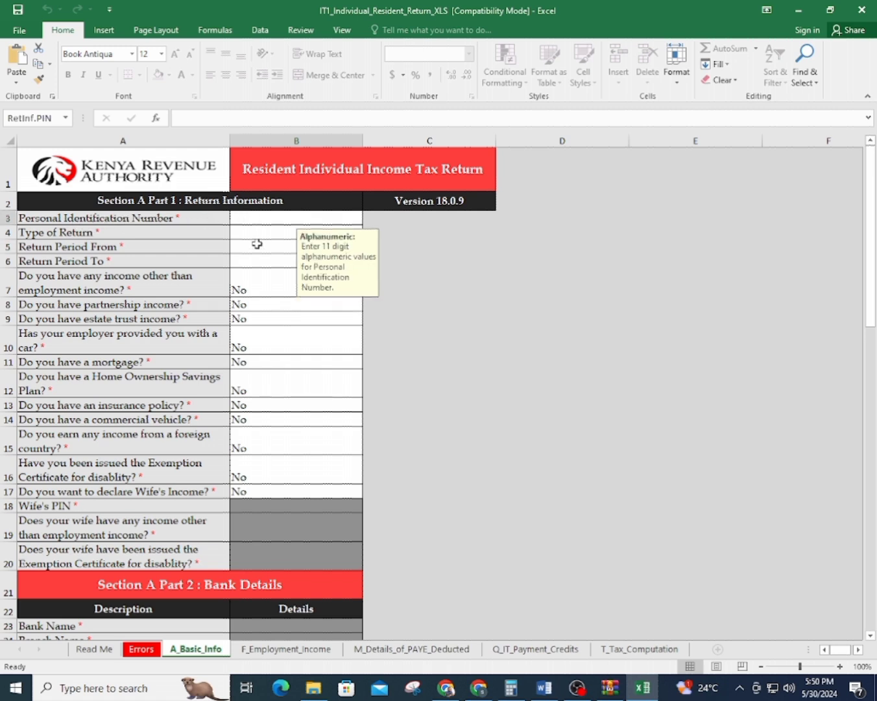
{"action": "right_click", "coordinate": [254, 246]}
{"action": "left_click", "coordinate": [544, 321]}
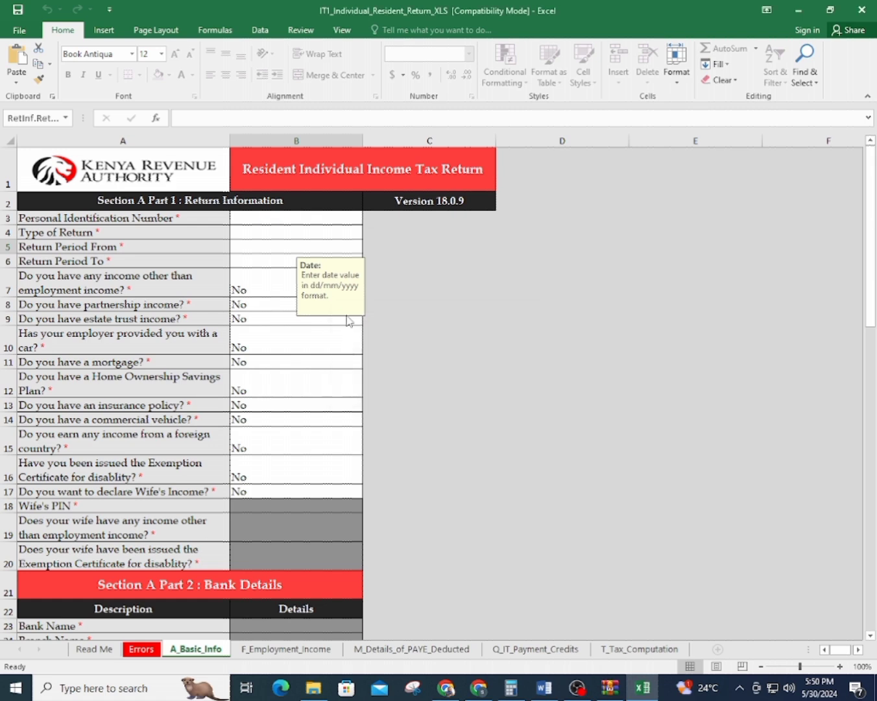
{"action": "left_click", "coordinate": [310, 220]}
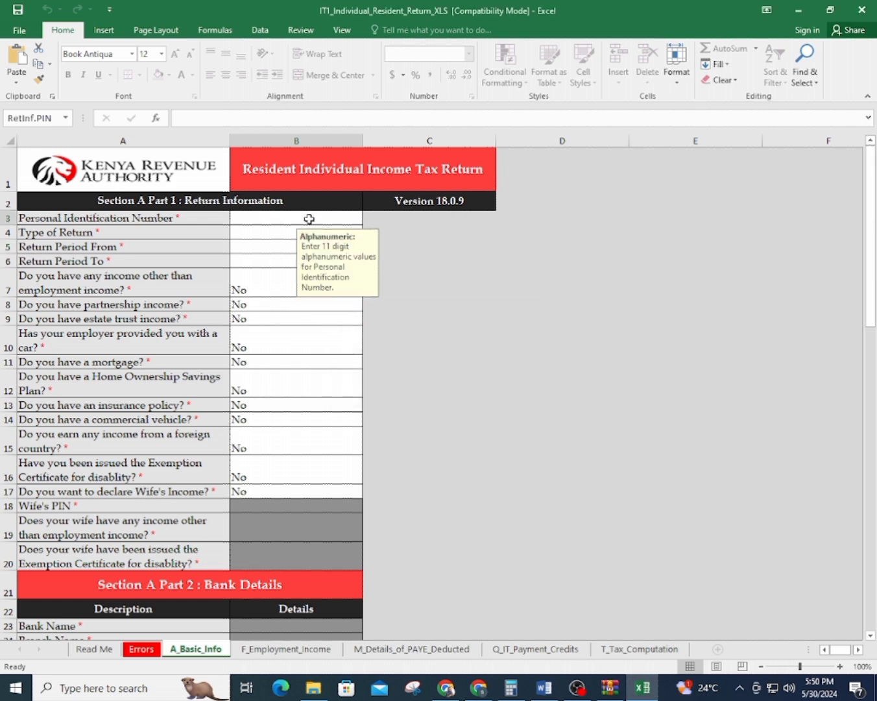
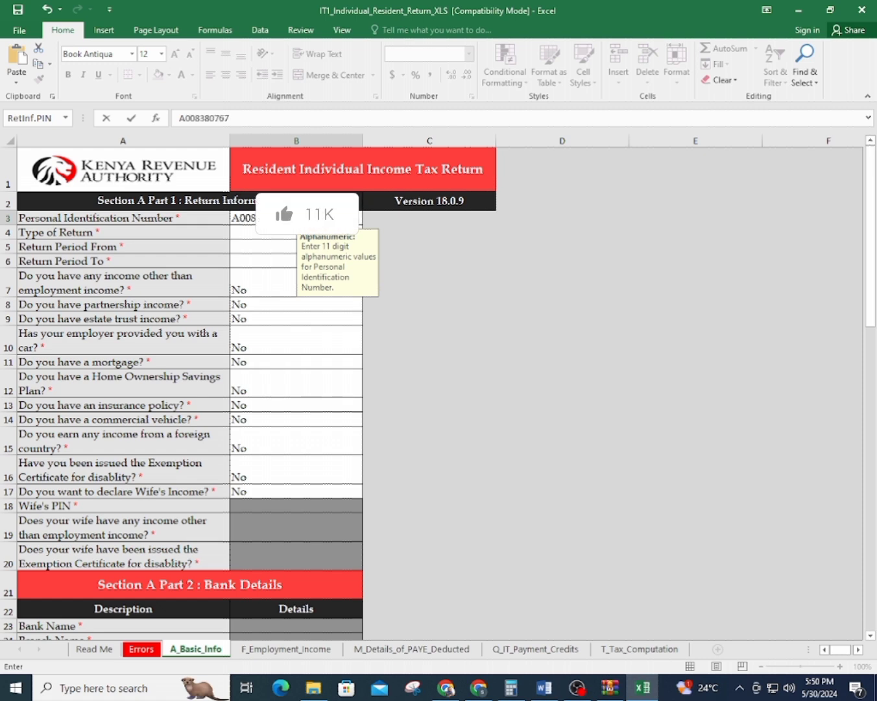
{"action": "left_click", "coordinate": [242, 231]}
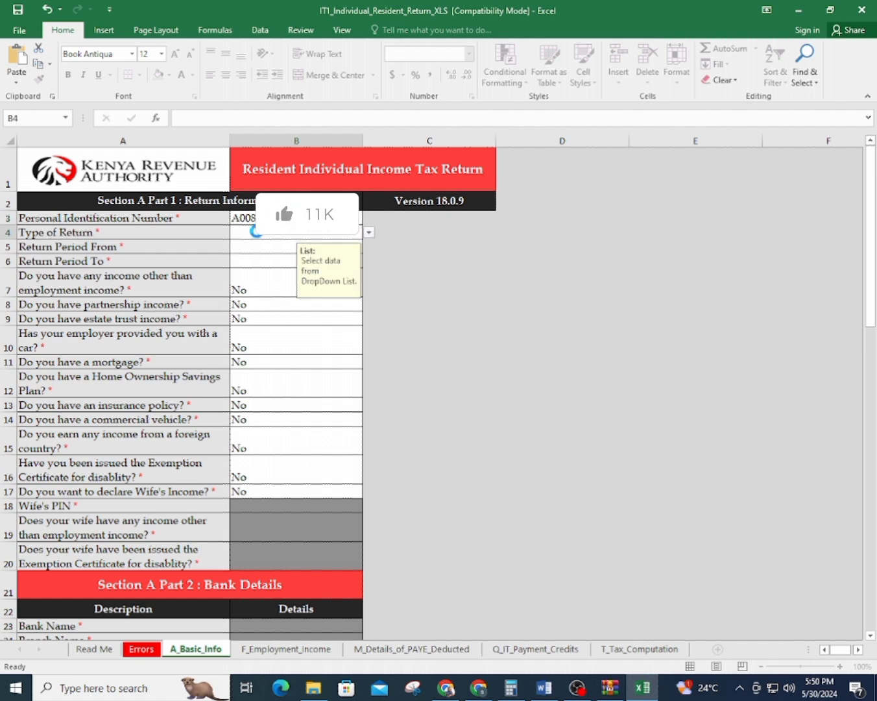
{"action": "left_click", "coordinate": [367, 232]}
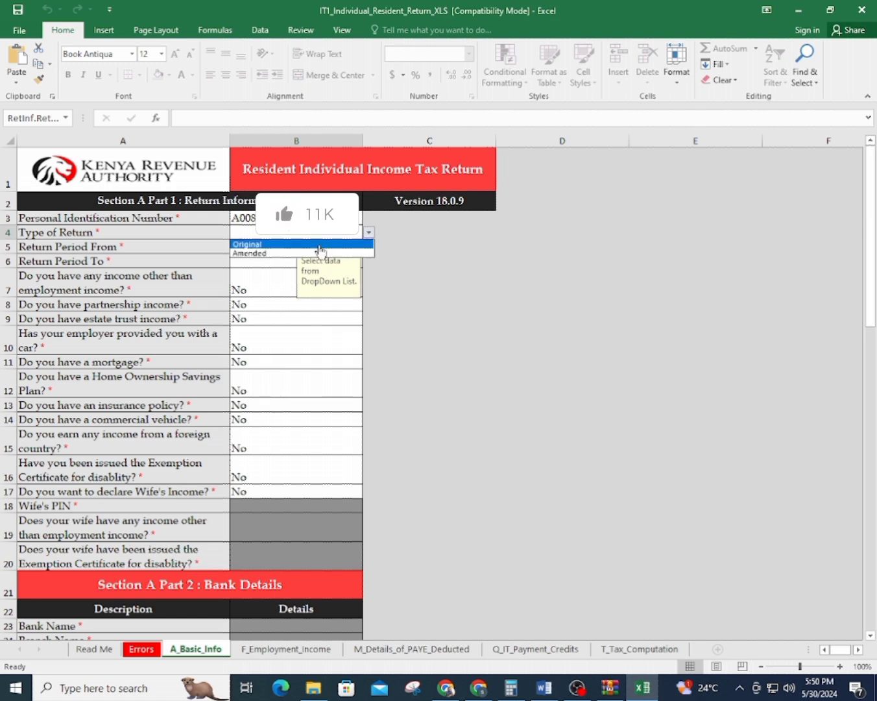
{"action": "left_click", "coordinate": [320, 245]}
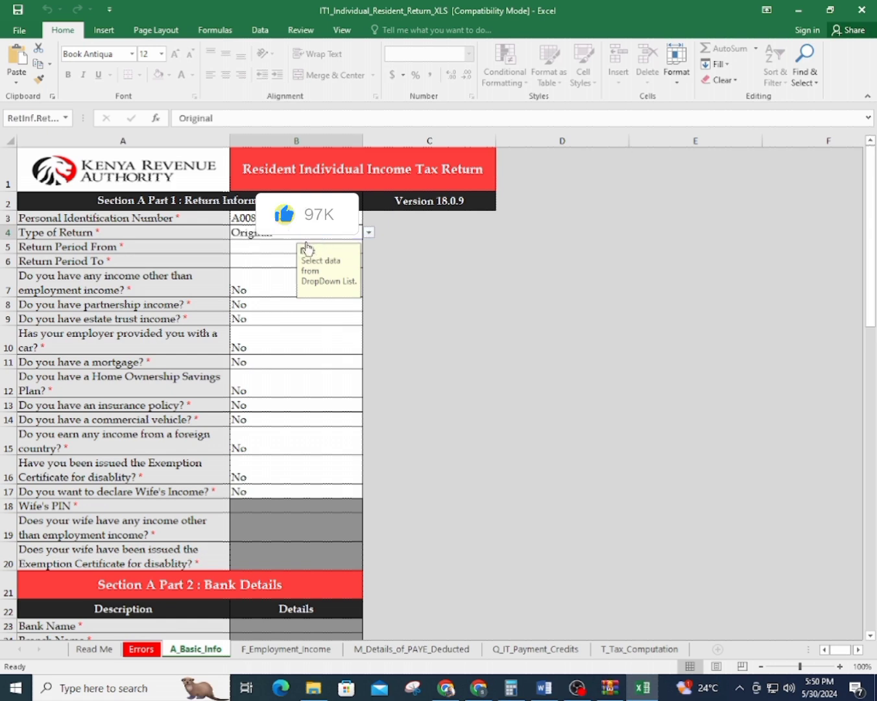
Set the return period from 01/01/2023 to 31/12/2023, checking it against iTax
{"action": "left_click", "coordinate": [268, 250]}
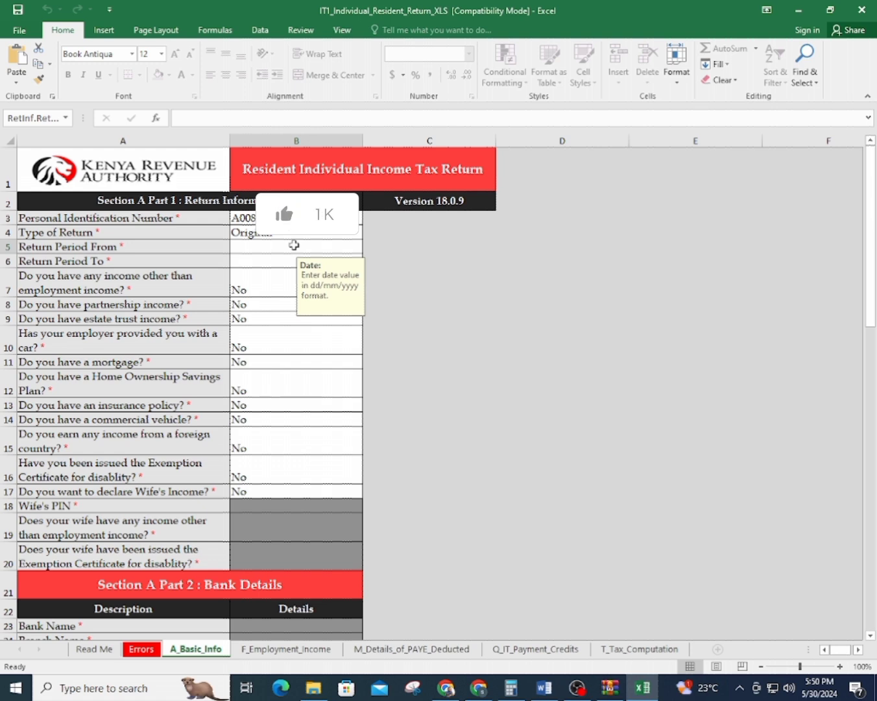
{"action": "type", "text": "1/01/01/2"}
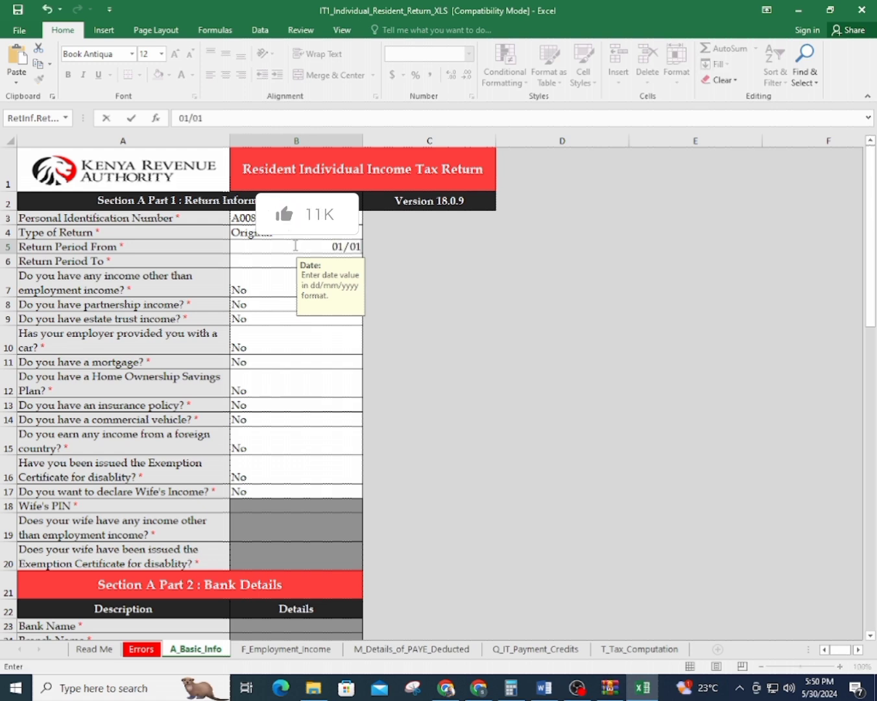
{"action": "type", "text": "023"}
{"action": "key", "text": "Return"}
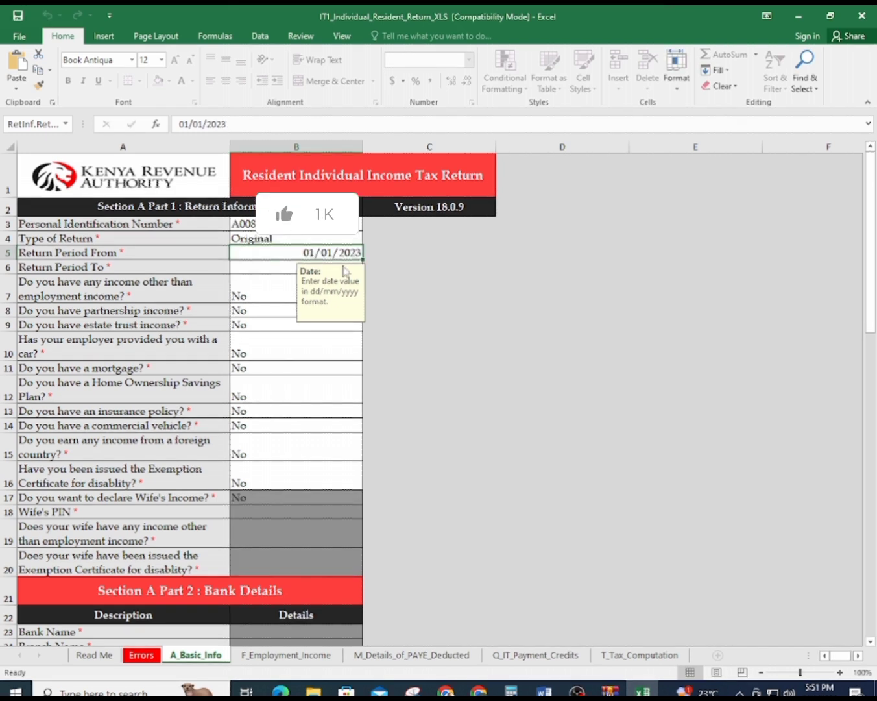
{"action": "left_click", "coordinate": [255, 267]}
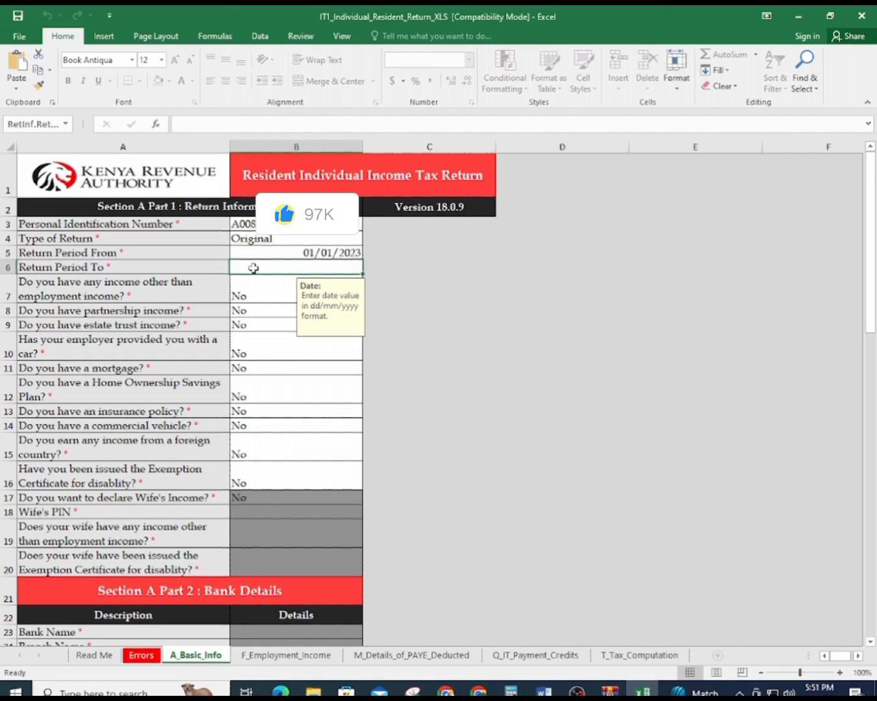
{"action": "type", "text": "318"}
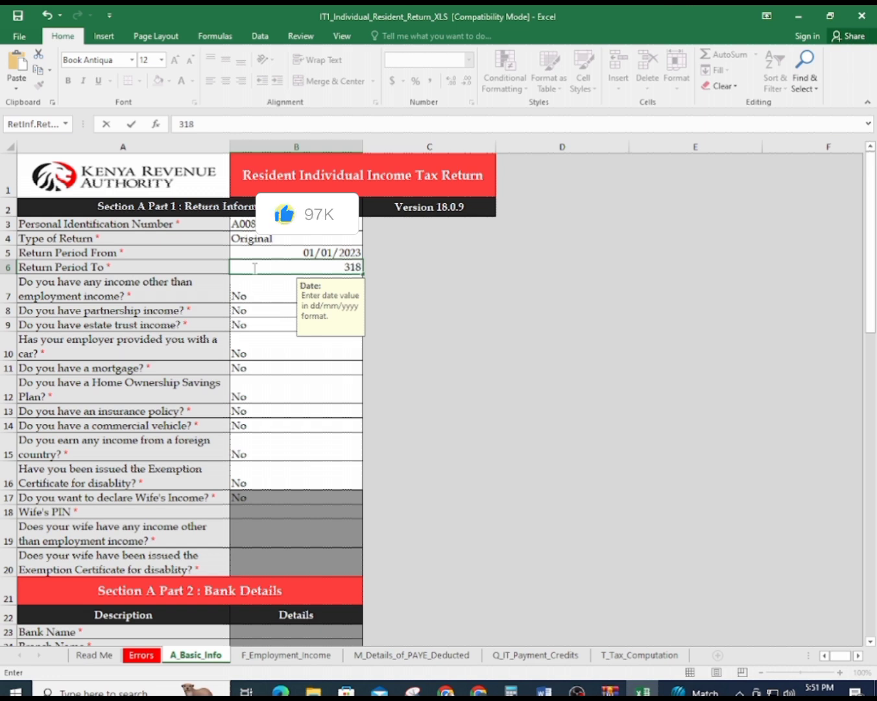
{"action": "key", "text": "BackSpace"}
{"action": "type", "text": "/12/2024"}
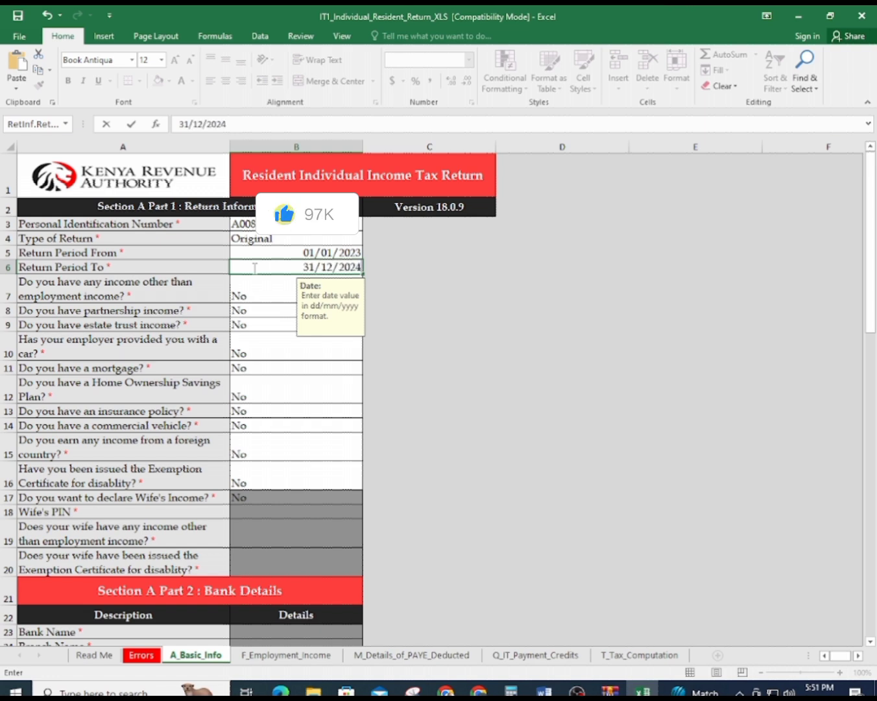
{"action": "key", "text": "BackSpace"}
{"action": "type", "text": "3"}
{"action": "left_click", "coordinate": [275, 328]}
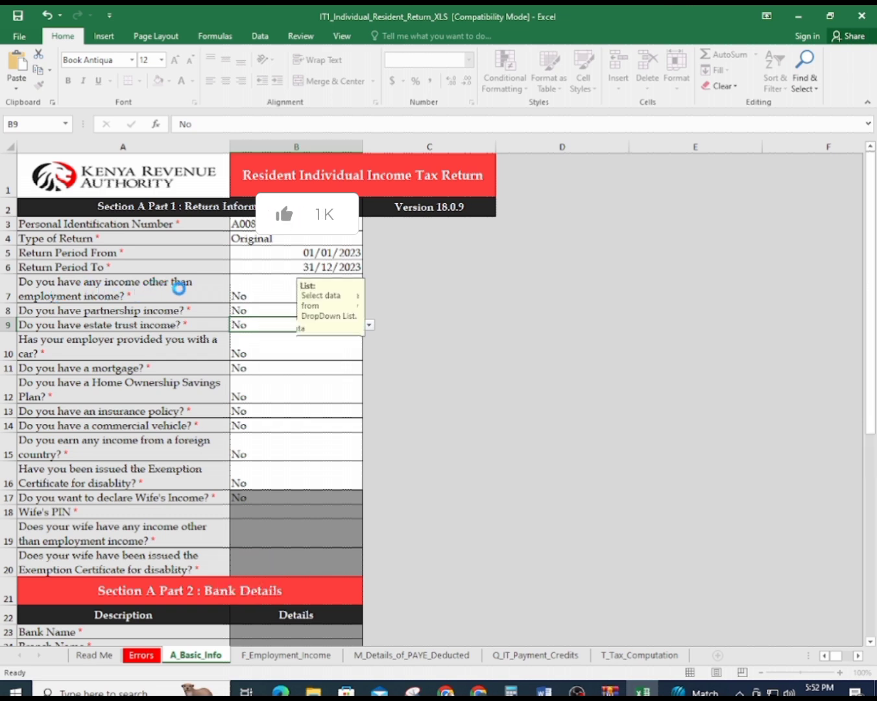
{"action": "left_click", "coordinate": [479, 691]}
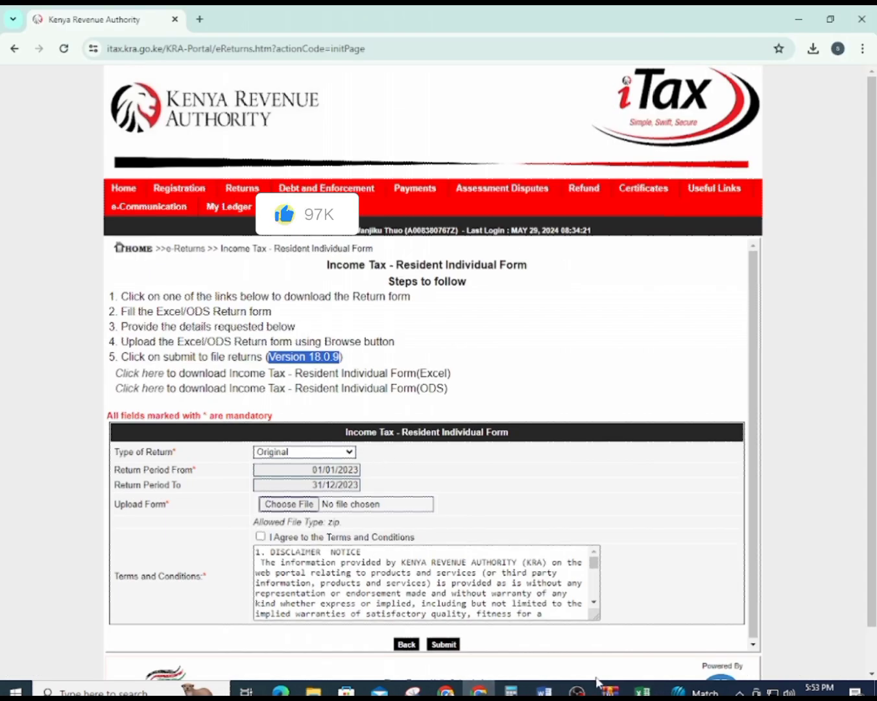
{"action": "left_click", "coordinate": [642, 691]}
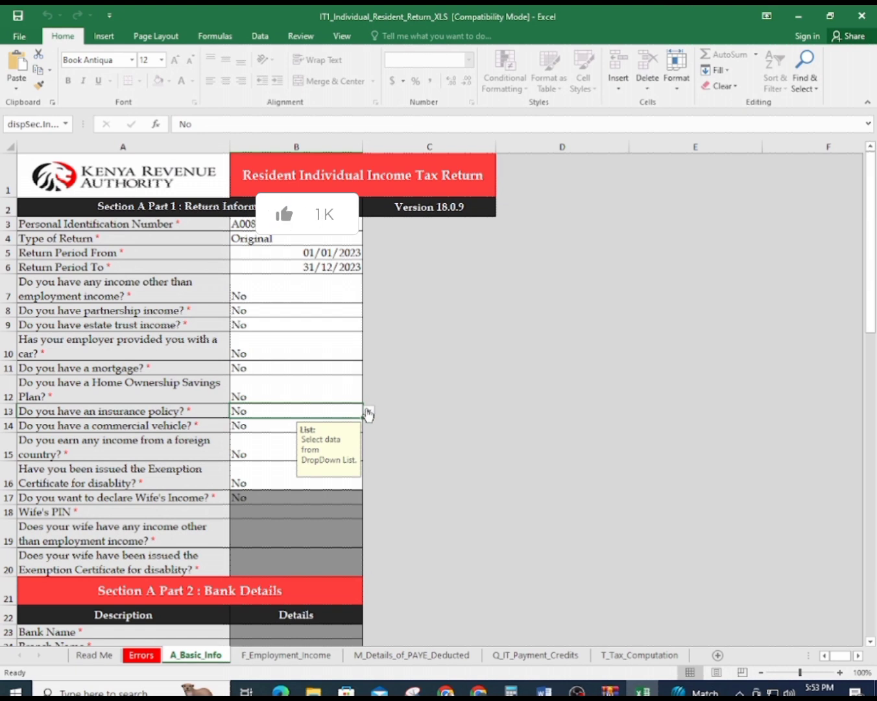
Choose Yes in B13 for the insurance policy, review the sheet, and open F_Employment_Income
{"action": "left_click", "coordinate": [369, 413]}
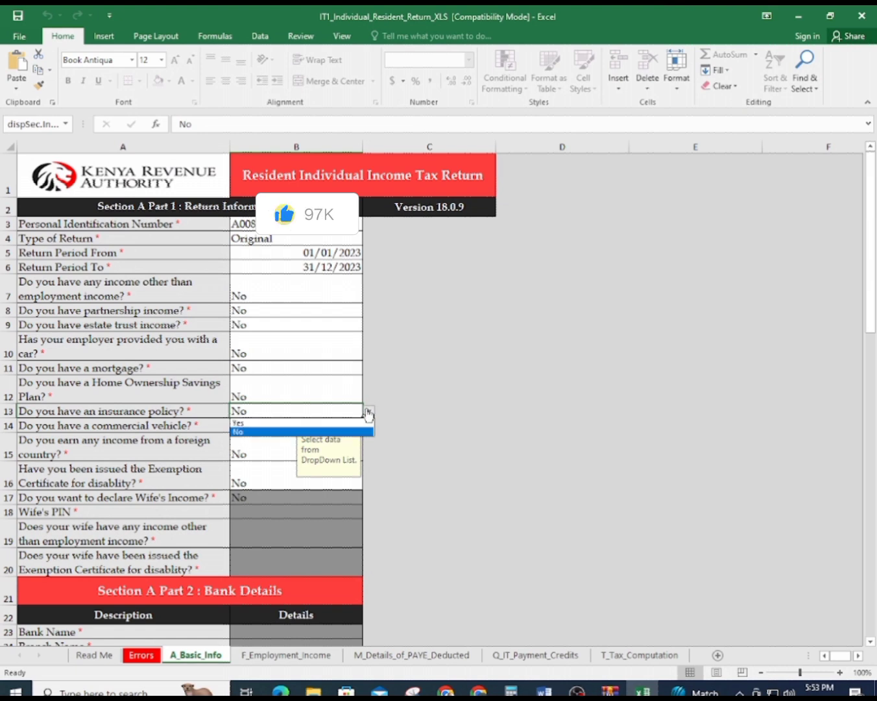
{"action": "left_click", "coordinate": [249, 422]}
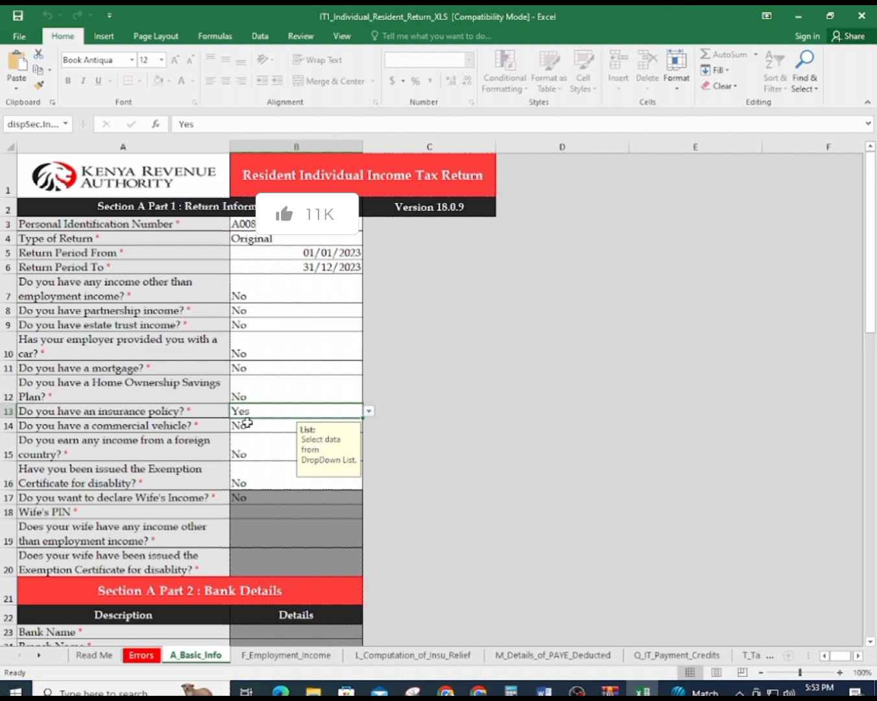
{"action": "scroll", "coordinate": [239, 435], "scroll_direction": "down", "scroll_amount": 1}
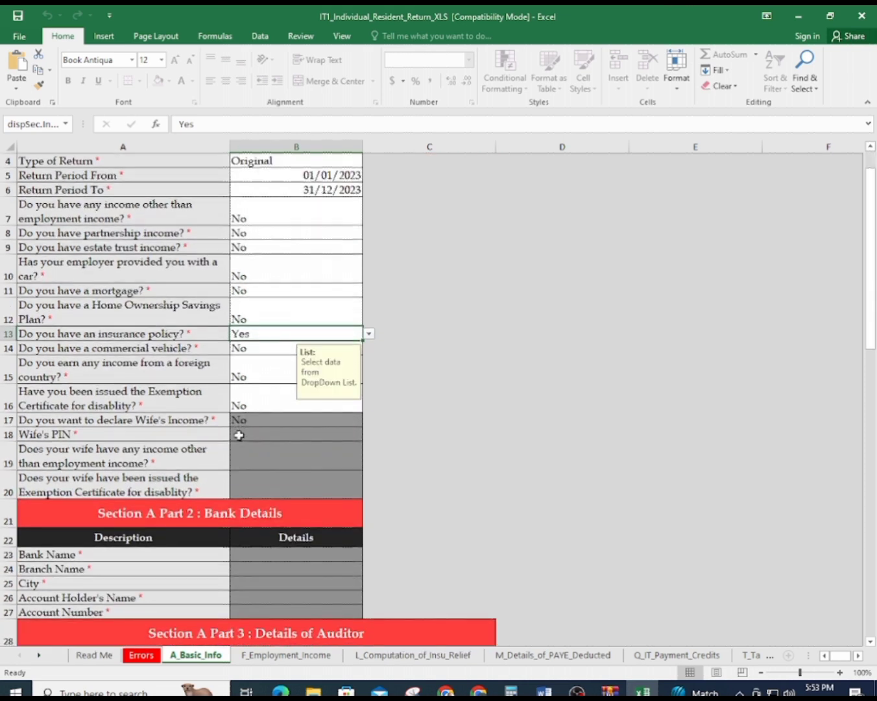
{"action": "scroll", "coordinate": [124, 383], "scroll_direction": "down", "scroll_amount": 2}
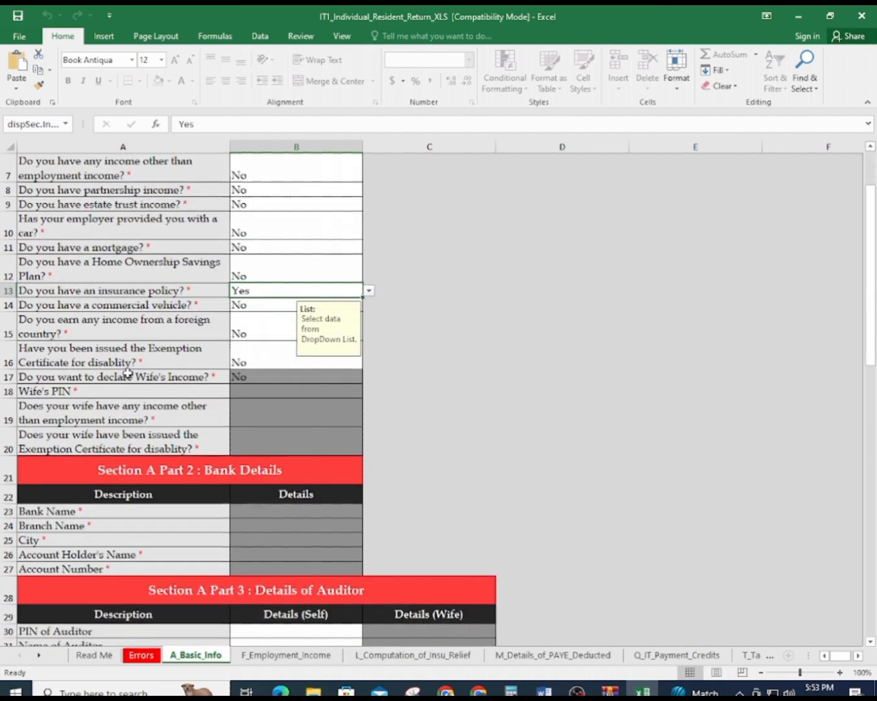
{"action": "scroll", "coordinate": [125, 390], "scroll_direction": "down", "scroll_amount": 5}
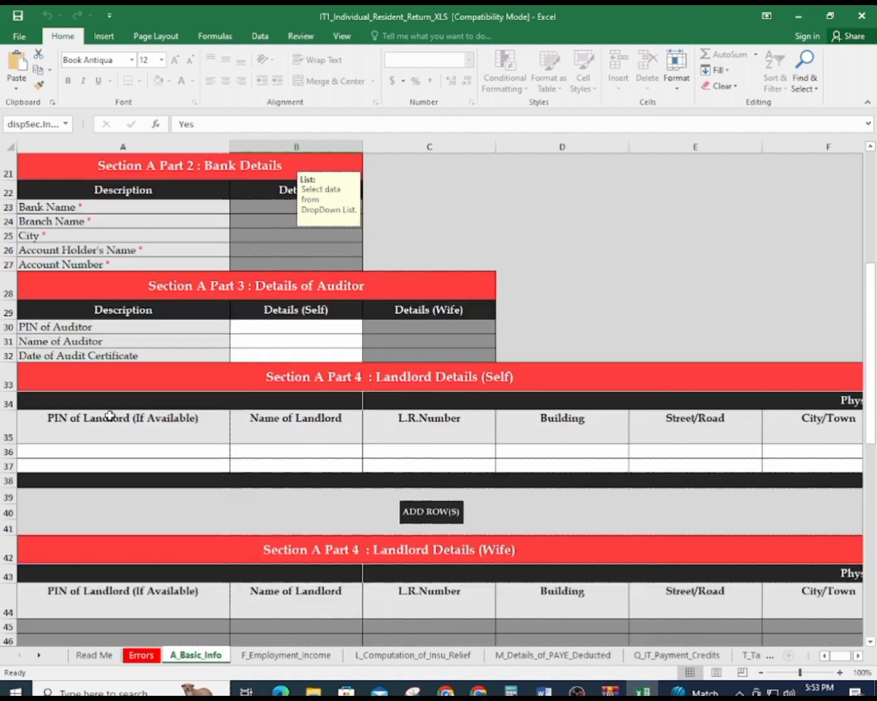
{"action": "scroll", "coordinate": [109, 418], "scroll_direction": "down", "scroll_amount": 7}
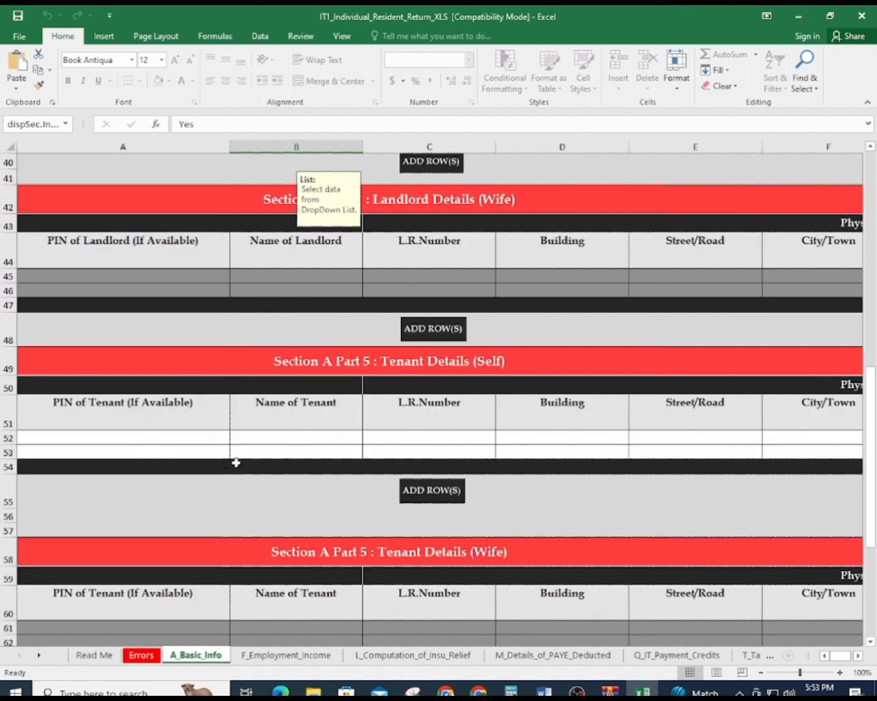
{"action": "scroll", "coordinate": [224, 477], "scroll_direction": "down", "scroll_amount": 5}
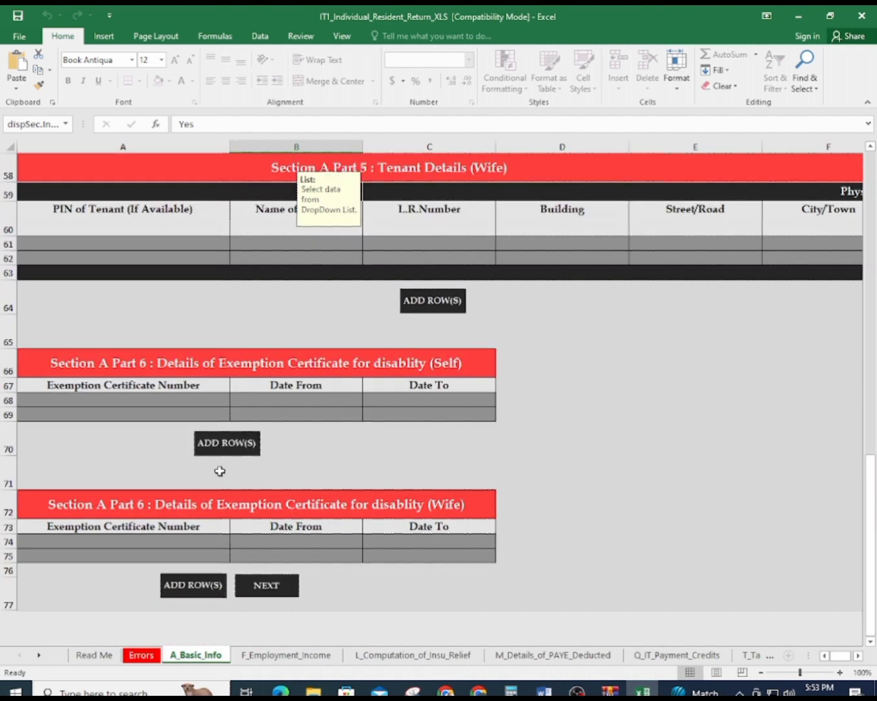
{"action": "scroll", "coordinate": [219, 471], "scroll_direction": "up", "scroll_amount": 12}
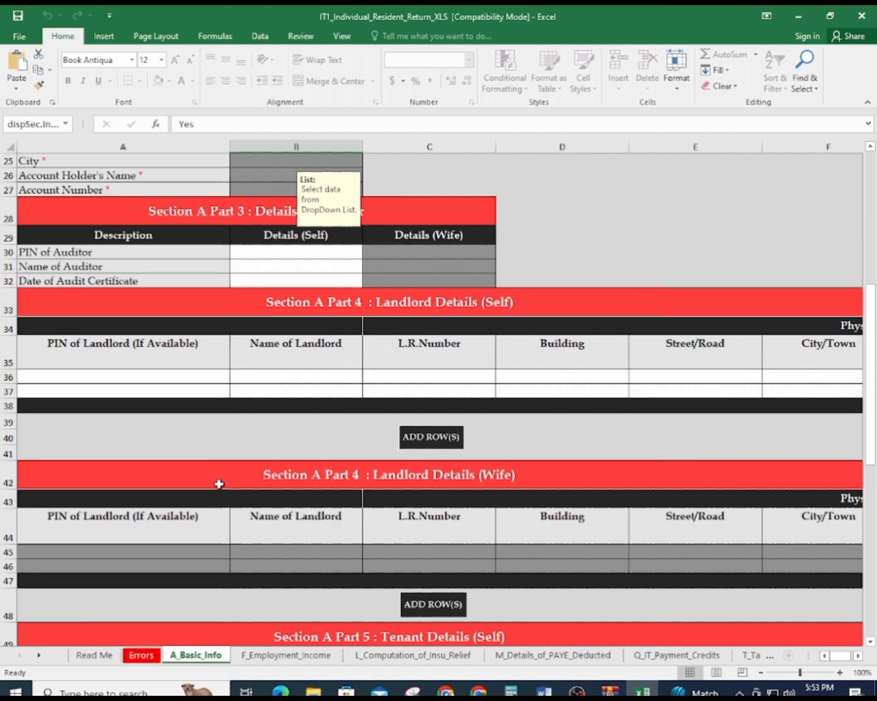
{"action": "left_click", "coordinate": [287, 654]}
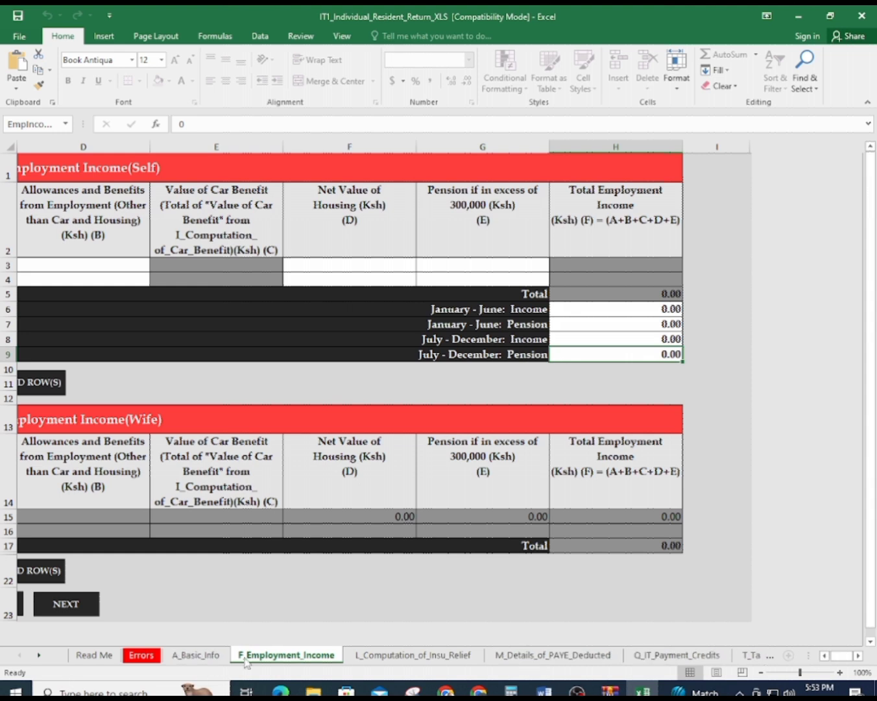
Bring the PIN of Employer column into view and select cell A3
{"action": "left_click", "coordinate": [825, 656]}
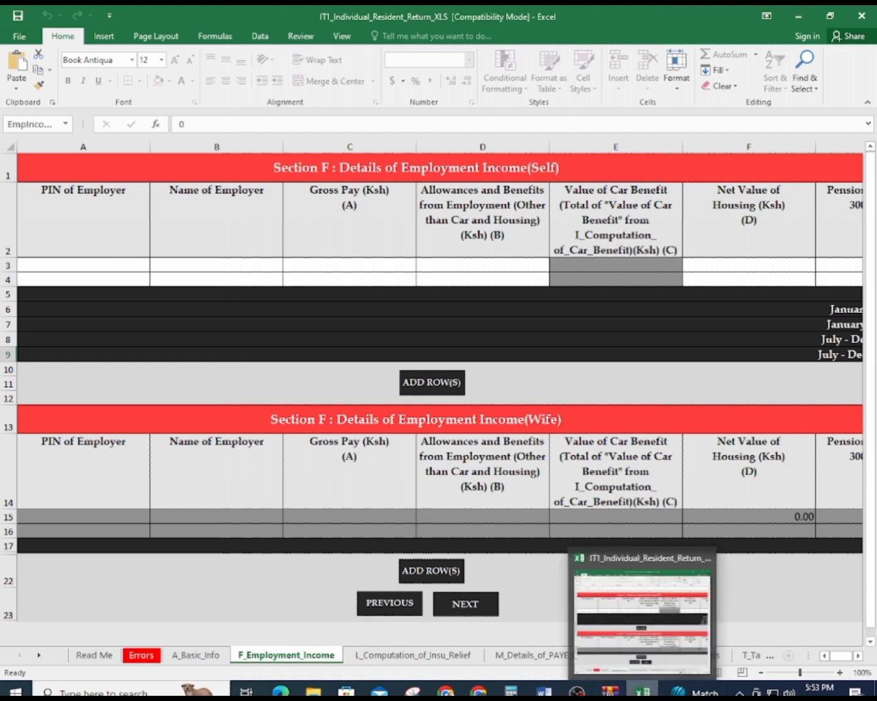
{"action": "left_click", "coordinate": [643, 690]}
{"action": "left_click", "coordinate": [642, 691]}
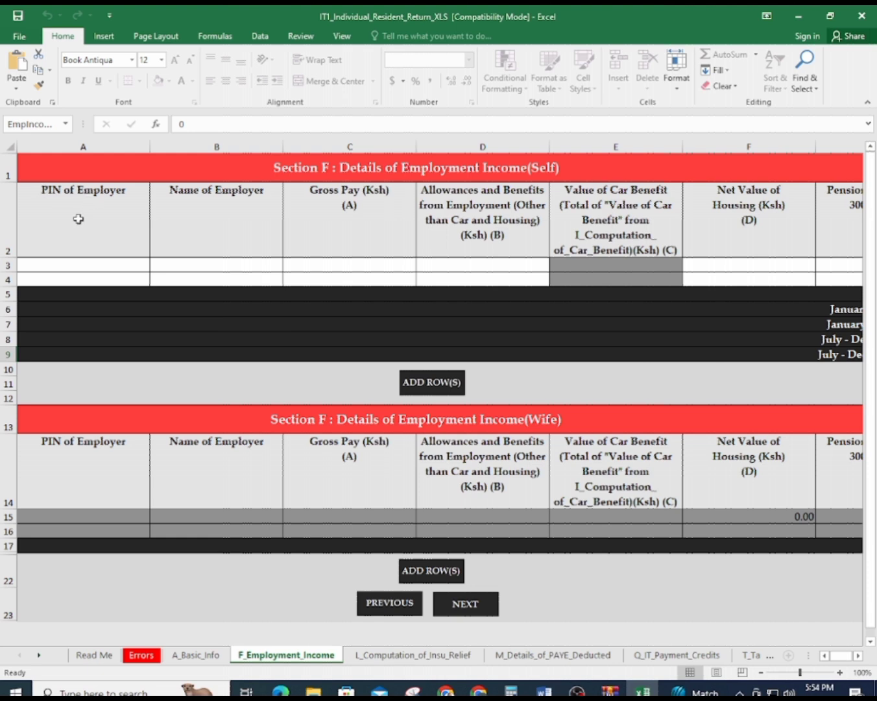
{"action": "left_click", "coordinate": [56, 262]}
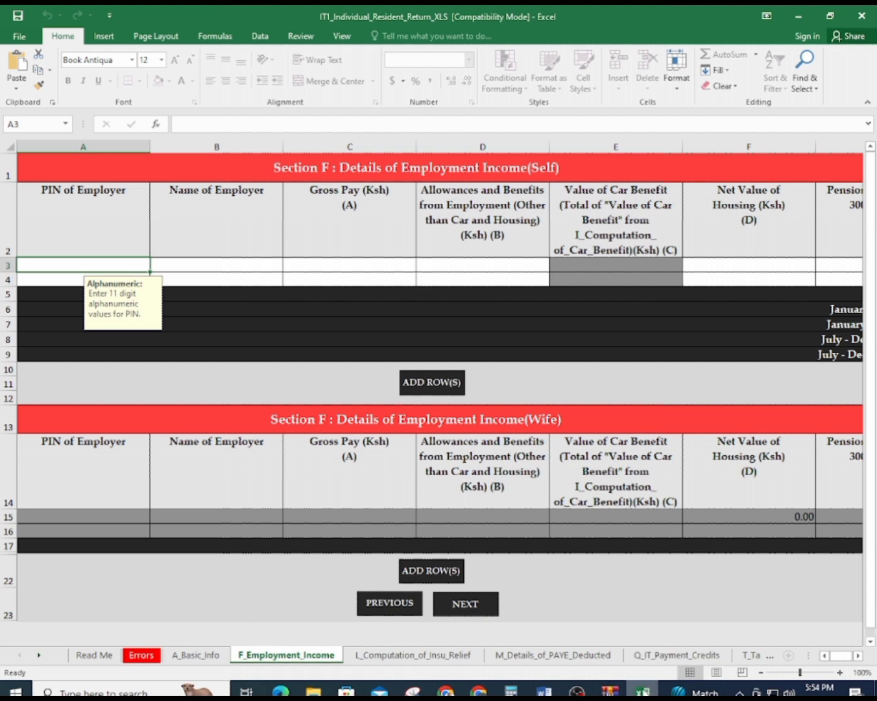
Enter the employer's PIN from the P9 form into A3
{"action": "left_click", "coordinate": [640, 692]}
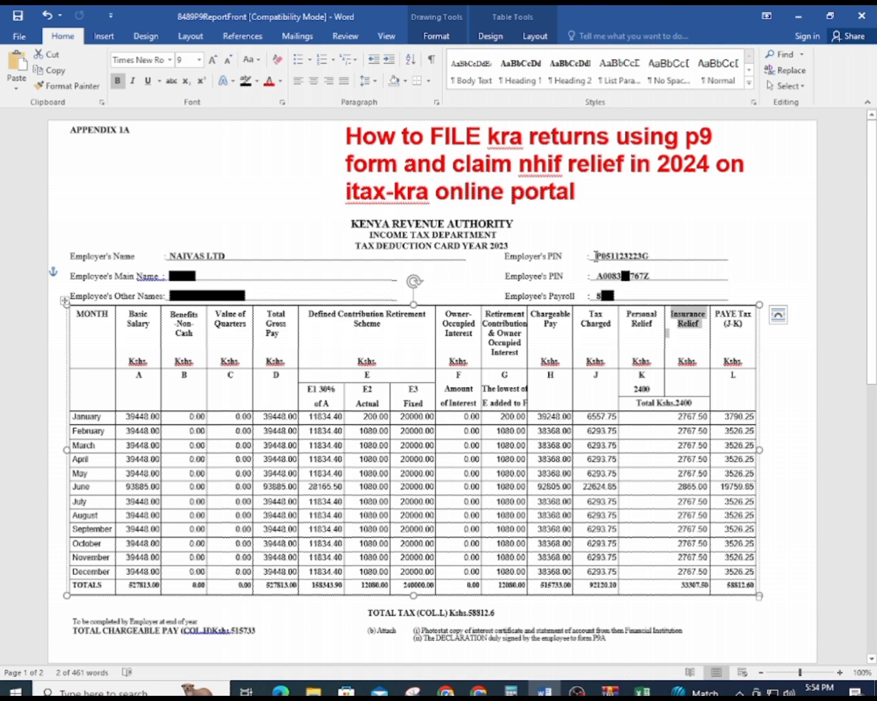
{"action": "left_click", "coordinate": [596, 257]}
{"action": "left_click_drag", "start_coordinate": [596, 256], "coordinate": [647, 253]}
{"action": "left_click", "coordinate": [648, 254]}
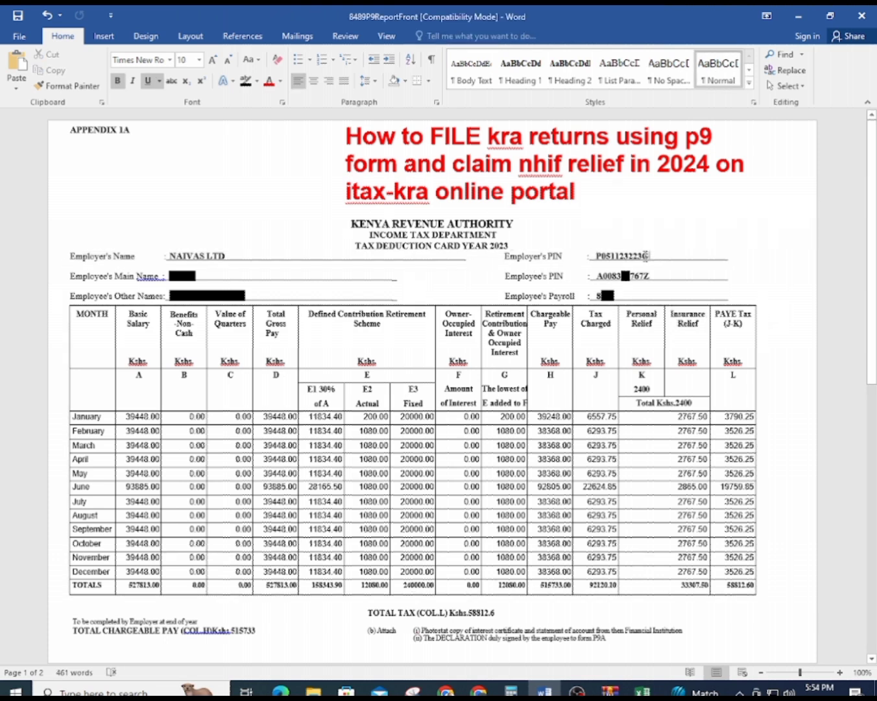
{"action": "key", "text": "alt+Tab"}
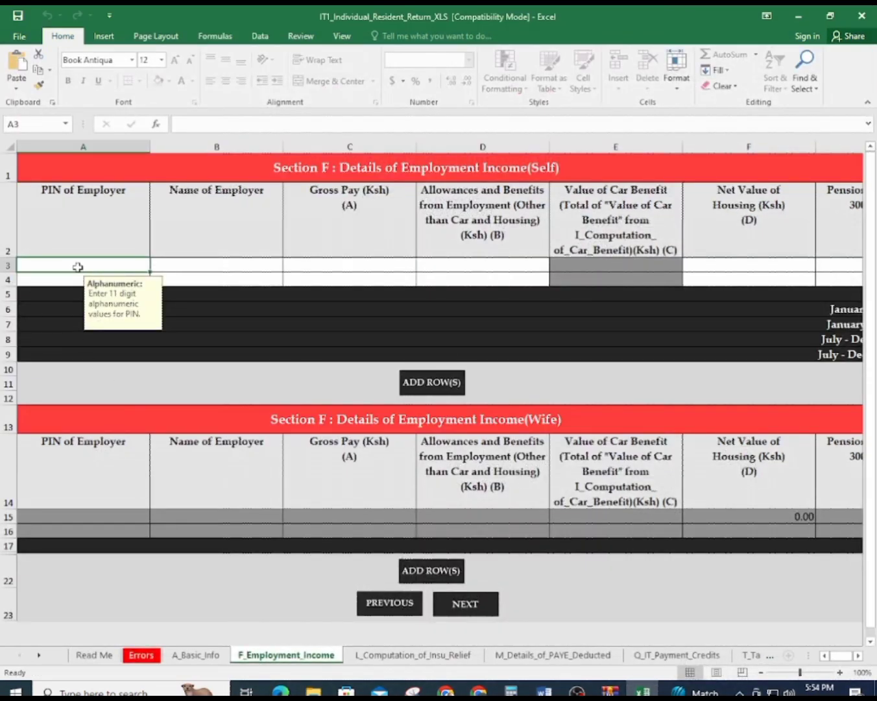
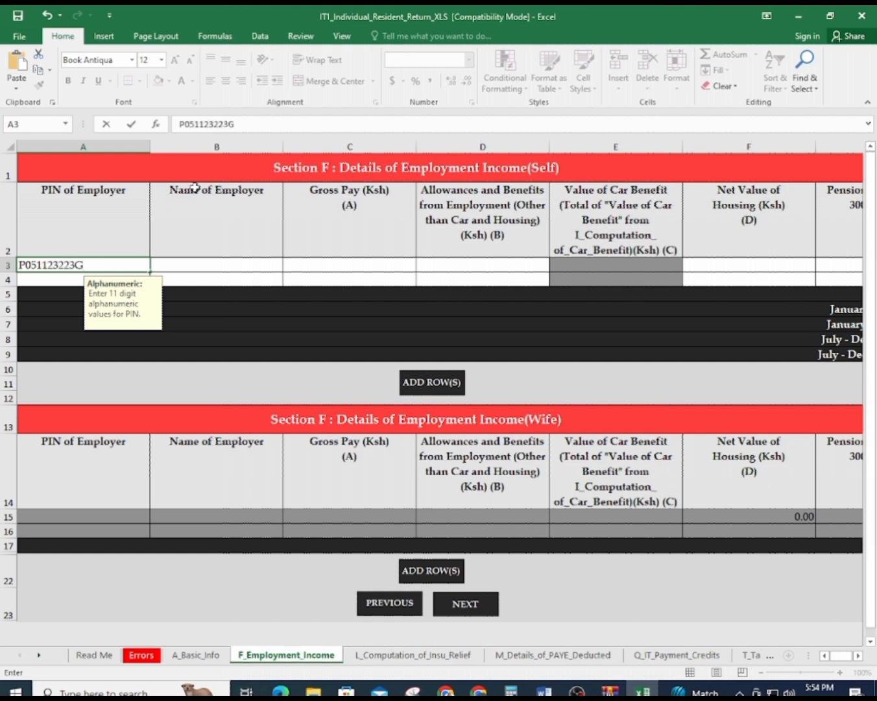
{"action": "left_click", "coordinate": [233, 276]}
{"action": "left_click", "coordinate": [233, 266]}
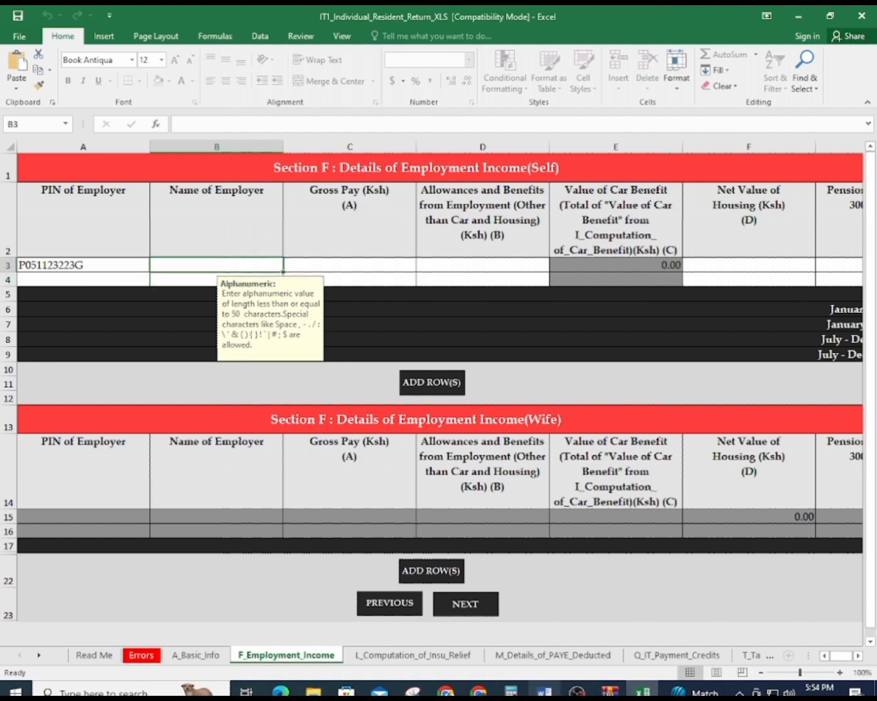
Enter NAIVAS LTD as the employer's name in cell B3, matching the P9 form
{"action": "left_click", "coordinate": [479, 690]}
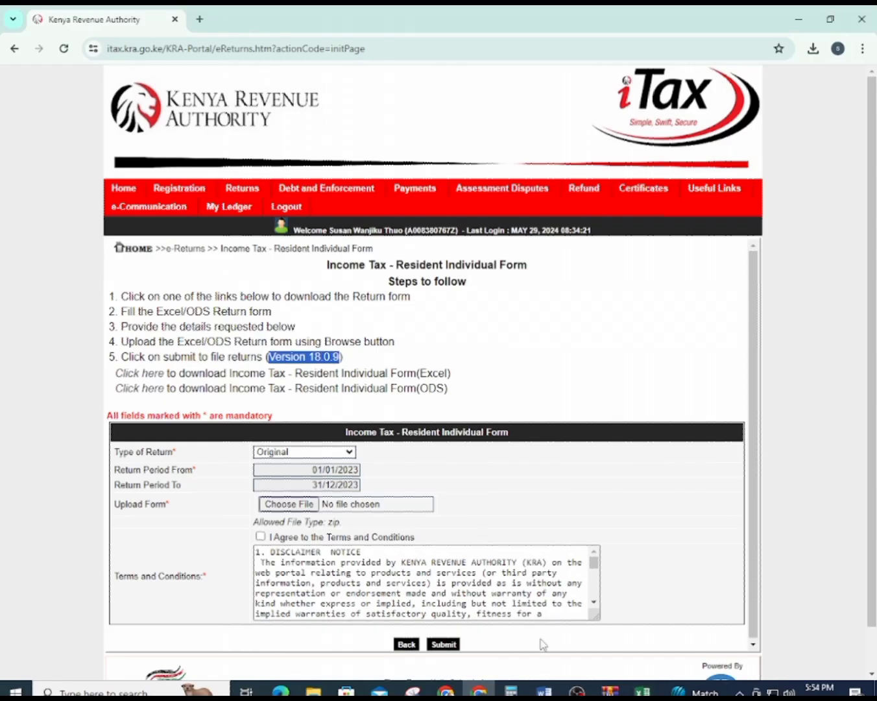
{"action": "left_click", "coordinate": [644, 691]}
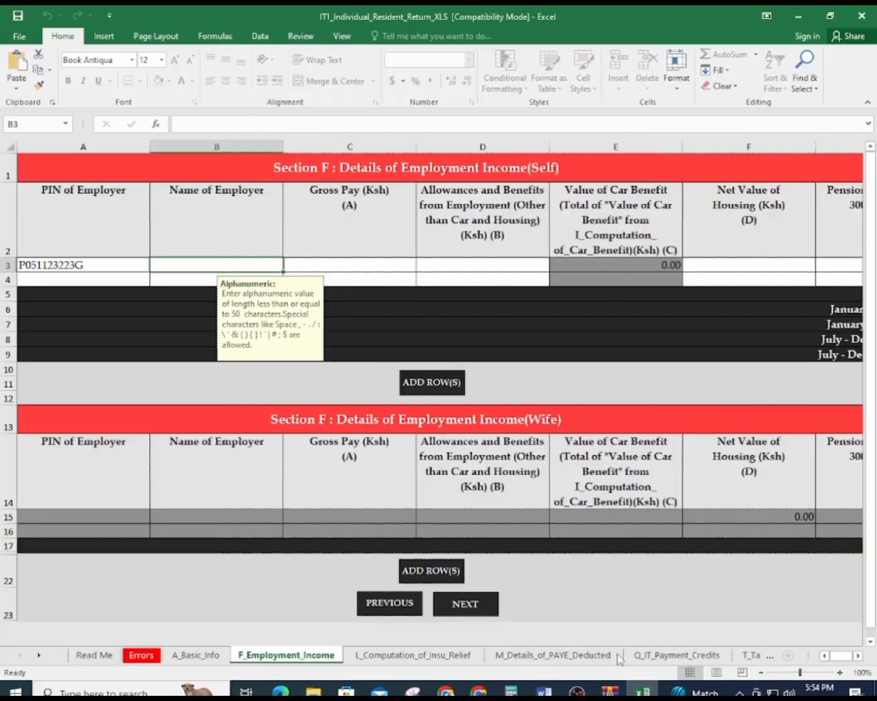
{"action": "left_click", "coordinate": [643, 691]}
{"action": "left_click", "coordinate": [643, 691]}
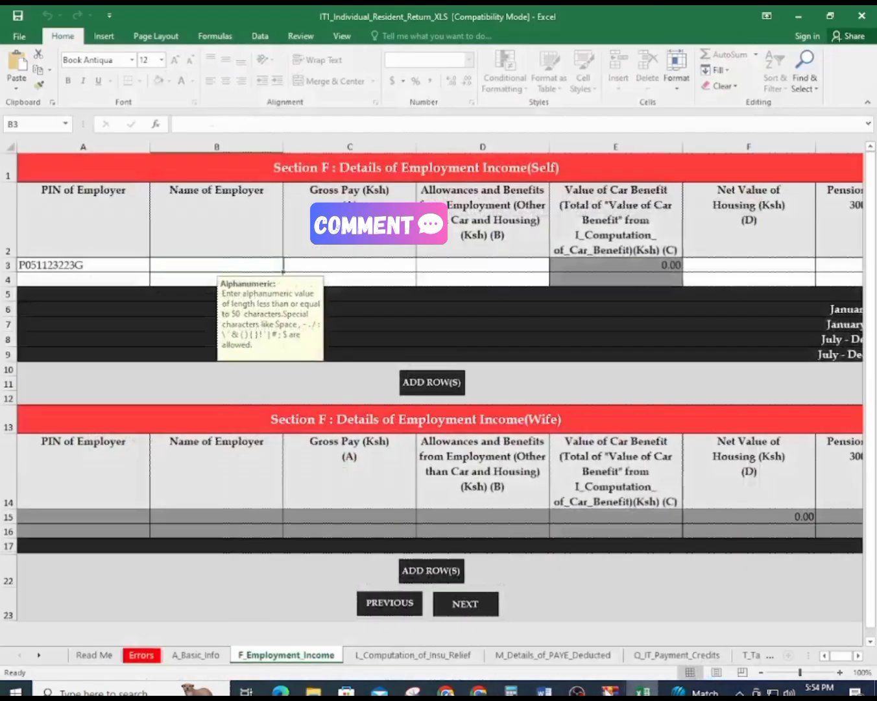
{"action": "left_click", "coordinate": [544, 691]}
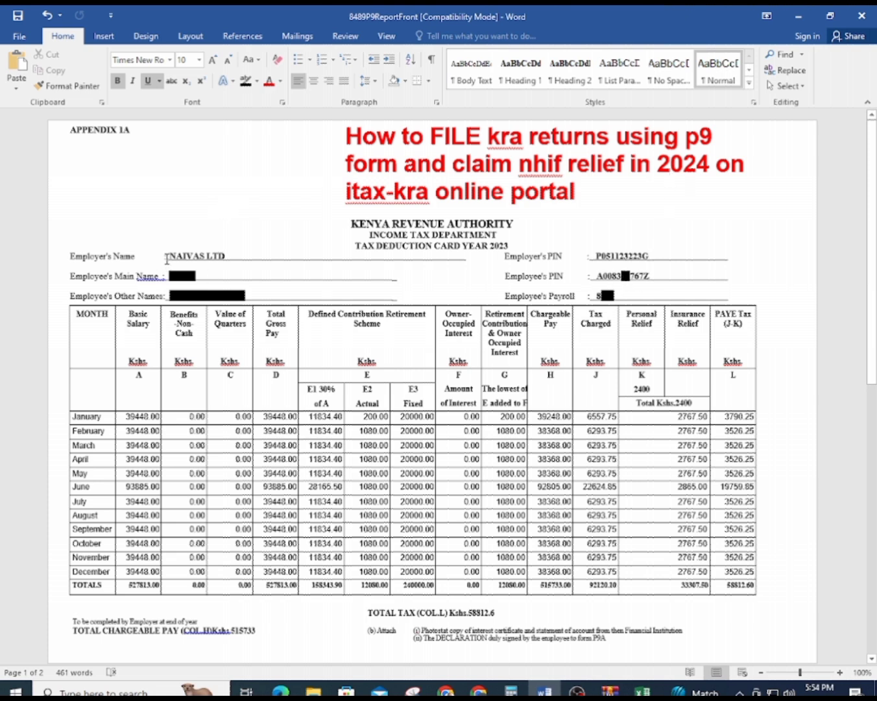
{"action": "left_click", "coordinate": [643, 691]}
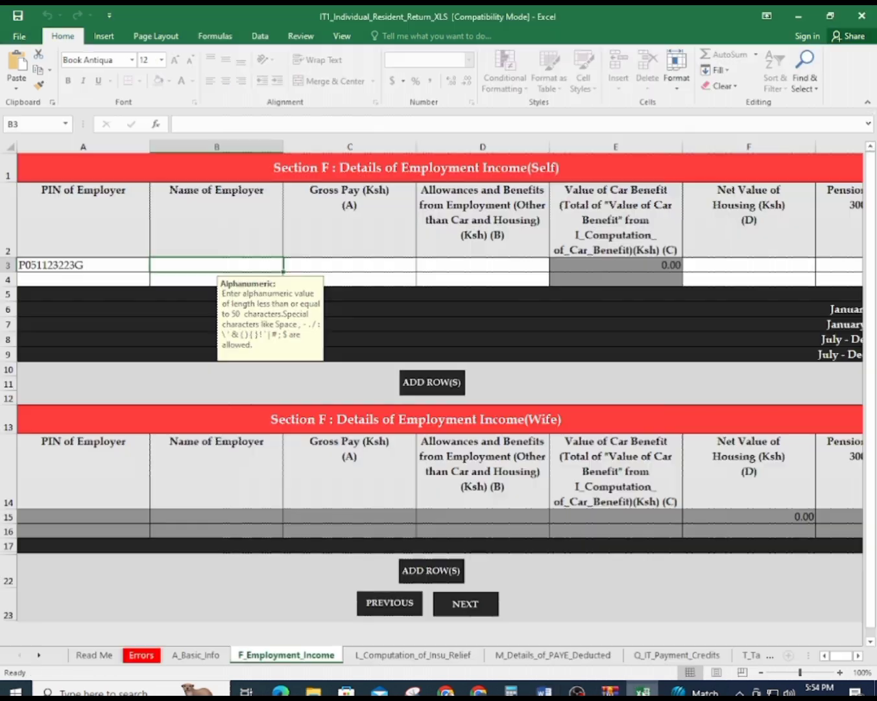
{"action": "type", "text": "NA"}
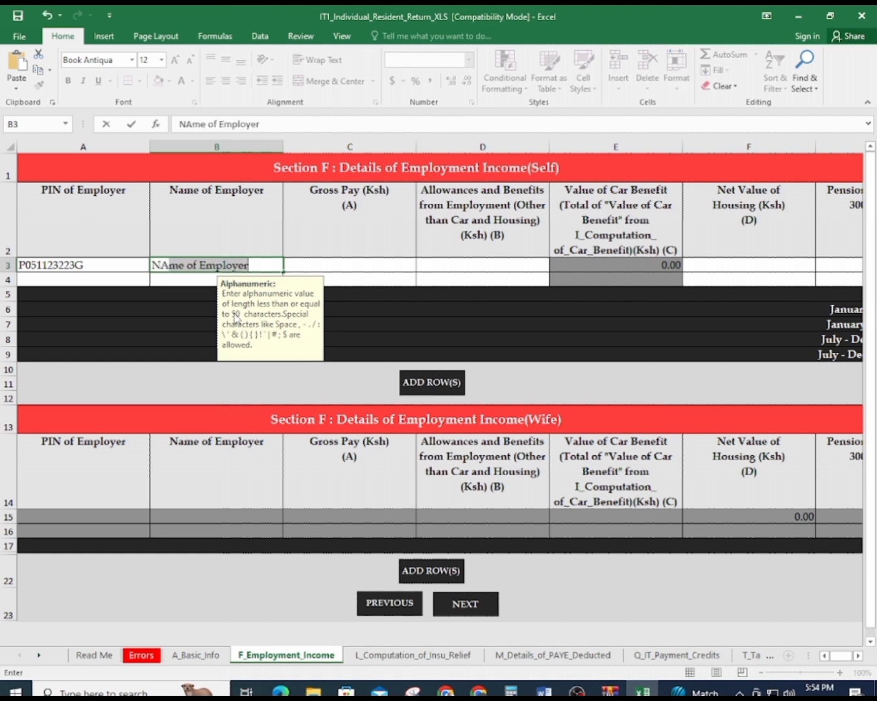
{"action": "type", "text": "IV"}
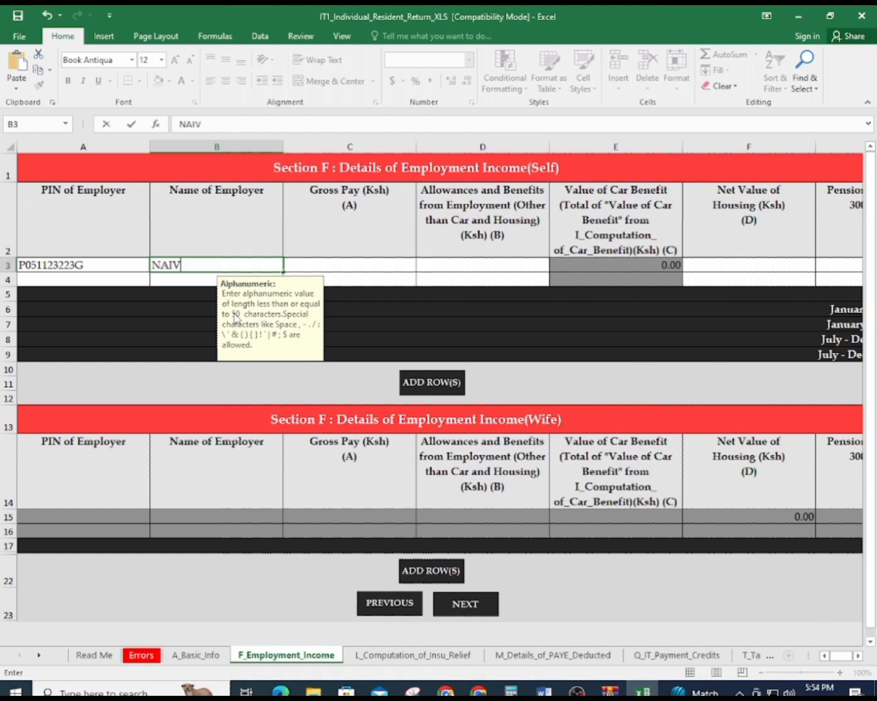
{"action": "type", "text": "AS LTD"}
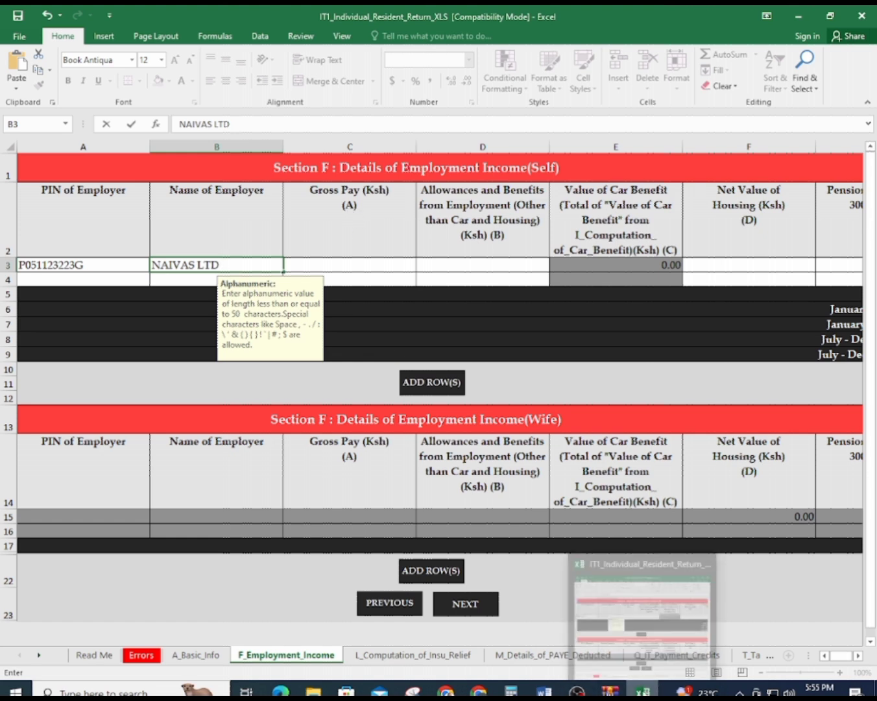
Highlight the total basic salary 527813.00 on the P9 form for the gross pay
{"action": "left_click", "coordinate": [642, 690]}
{"action": "left_click", "coordinate": [643, 691]}
{"action": "left_click", "coordinate": [642, 690]}
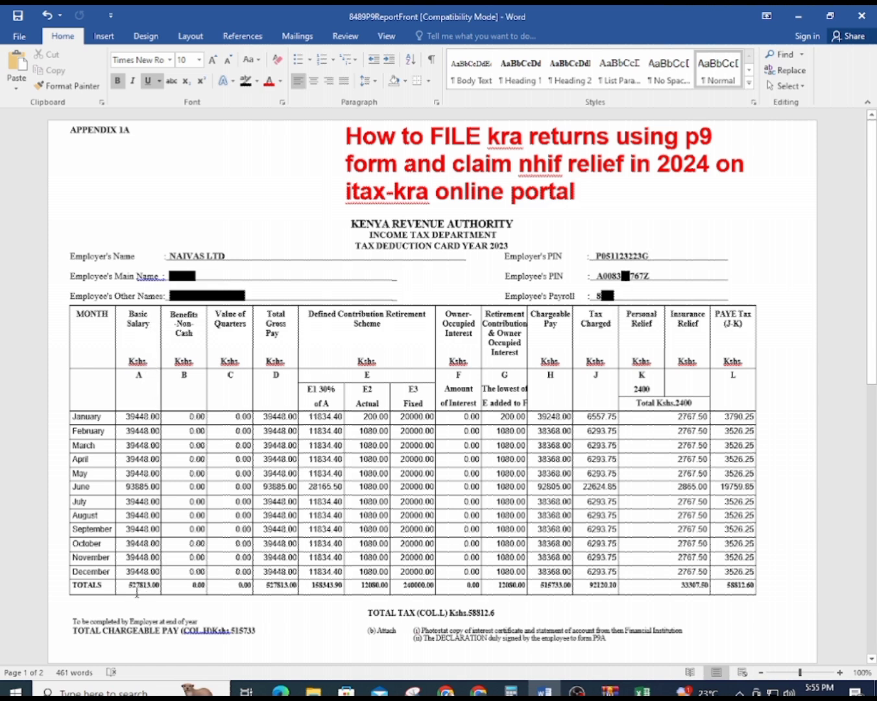
{"action": "left_click_drag", "start_coordinate": [128, 586], "coordinate": [151, 588]}
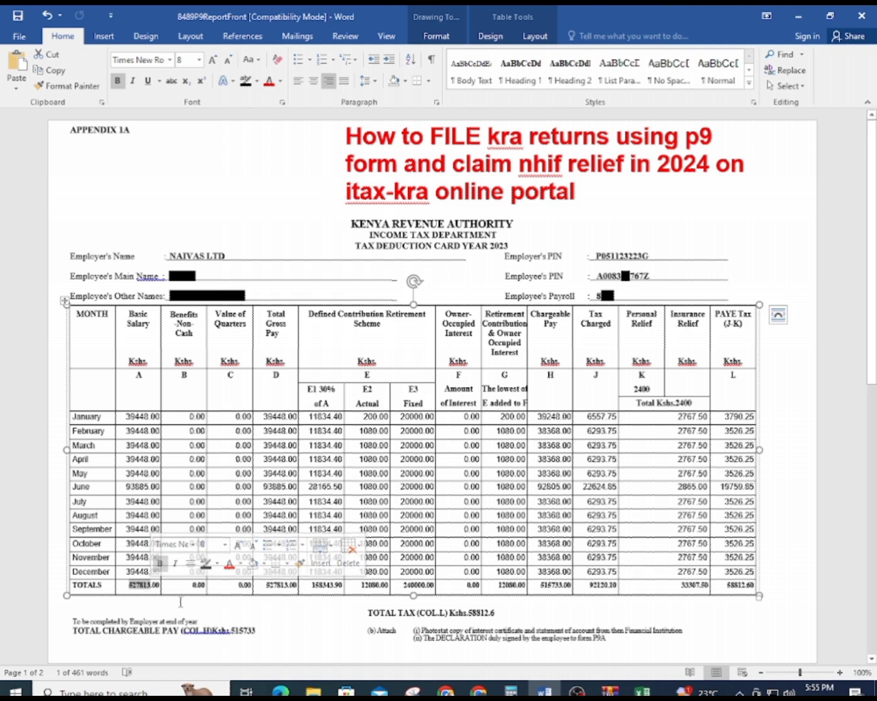
{"action": "left_click", "coordinate": [641, 690]}
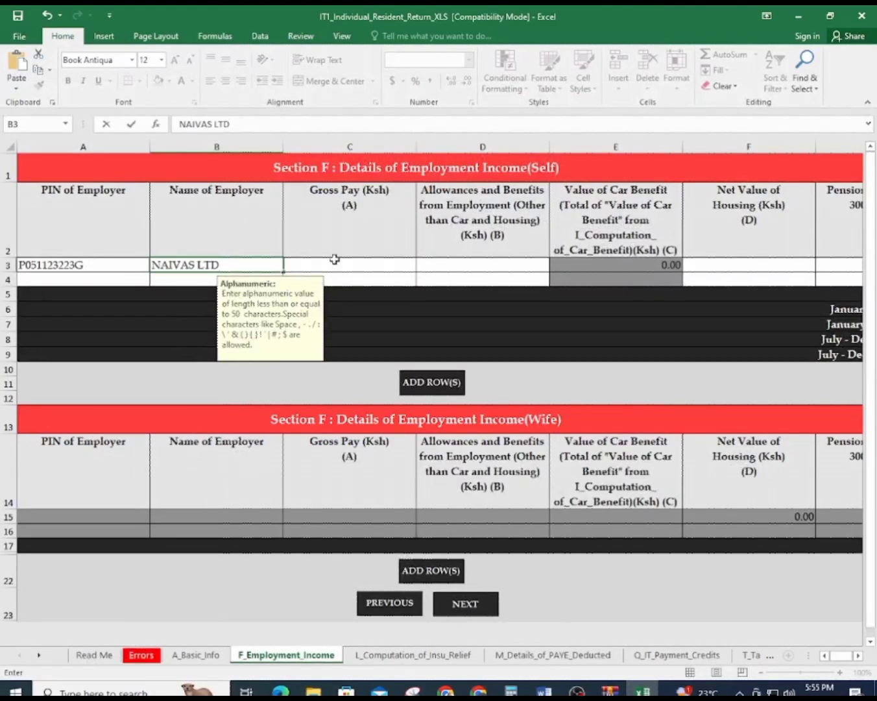
Enter 527813 as the gross pay in cell C3
{"action": "left_click", "coordinate": [335, 260]}
{"action": "type", "text": "5"}
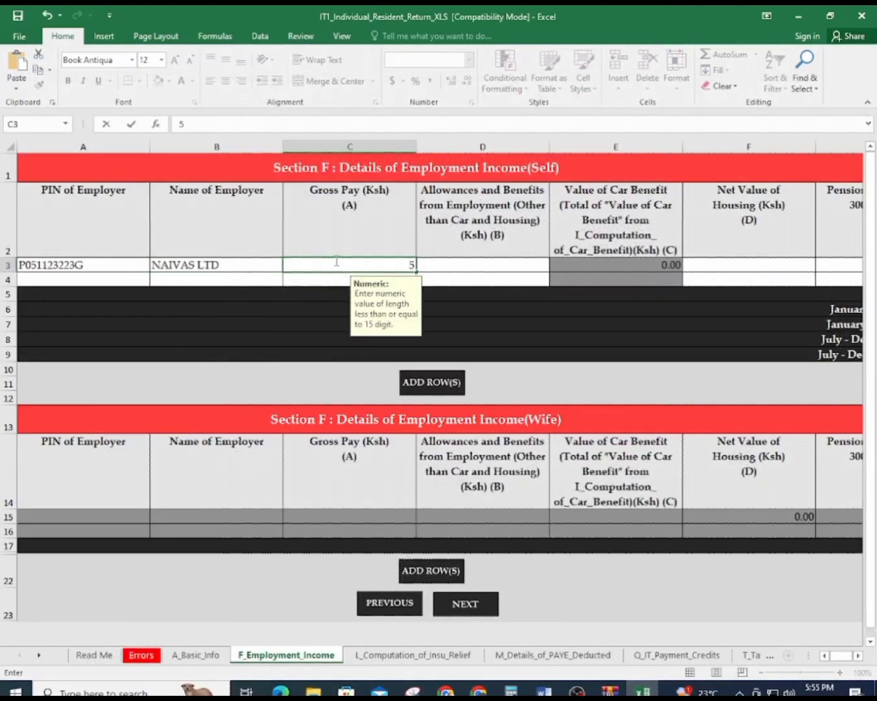
{"action": "type", "text": "27813"}
{"action": "left_click", "coordinate": [480, 261]}
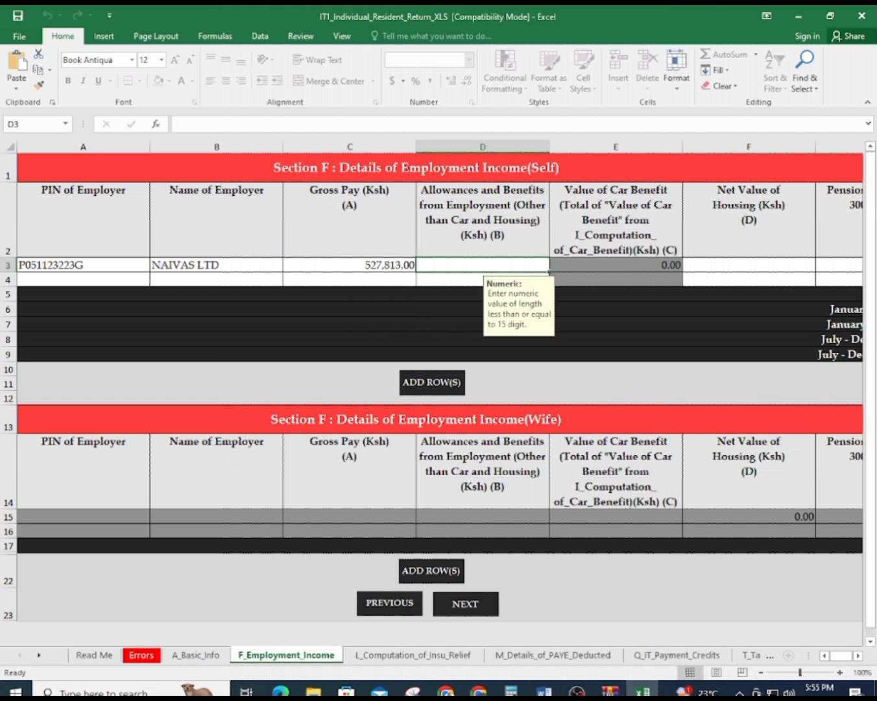
After checking the P9 form, enter 0 for allowances in D3 and housing value in F3
{"action": "left_click", "coordinate": [641, 692]}
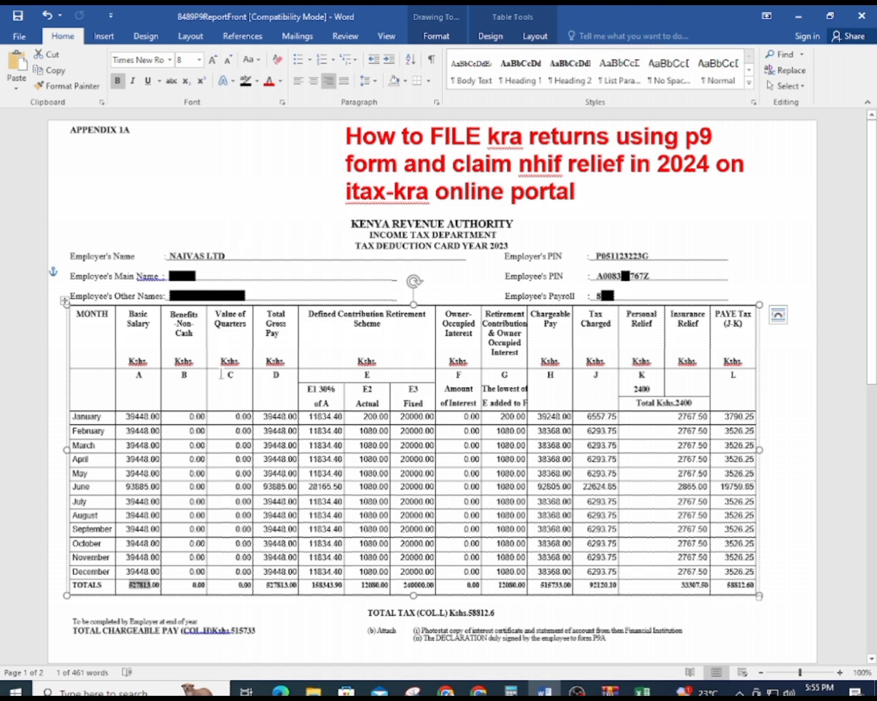
{"action": "mouse_move", "coordinate": [642, 691]}
{"action": "left_click", "coordinate": [642, 616]}
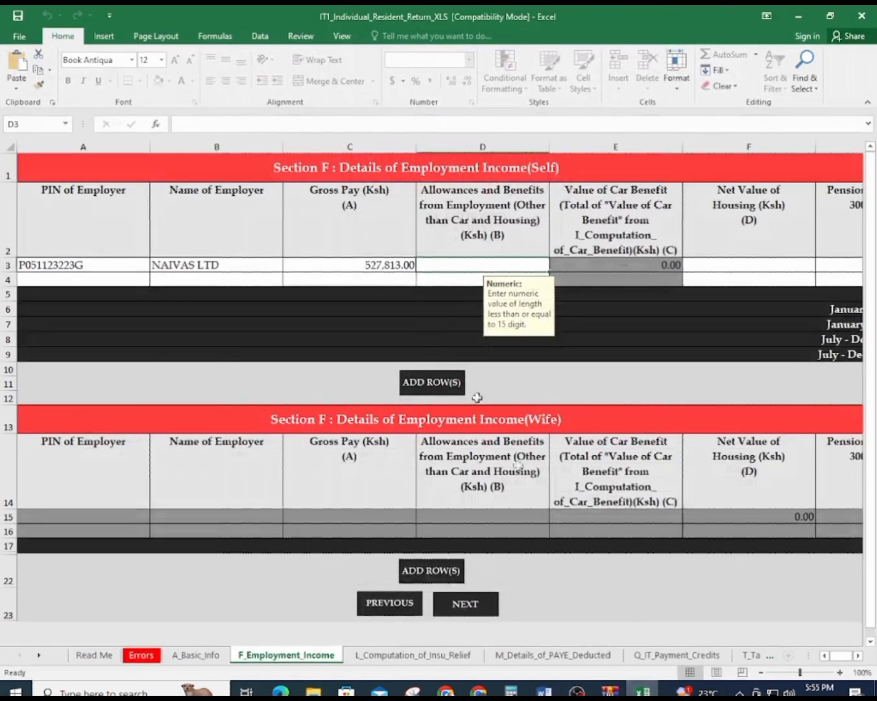
{"action": "type", "text": "00"}
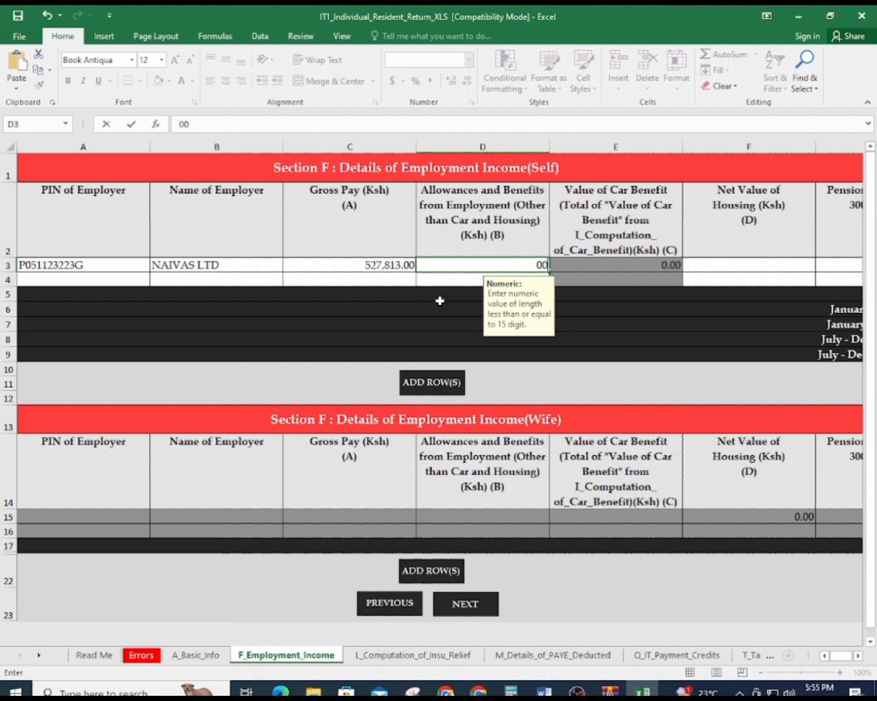
{"action": "left_click", "coordinate": [722, 260]}
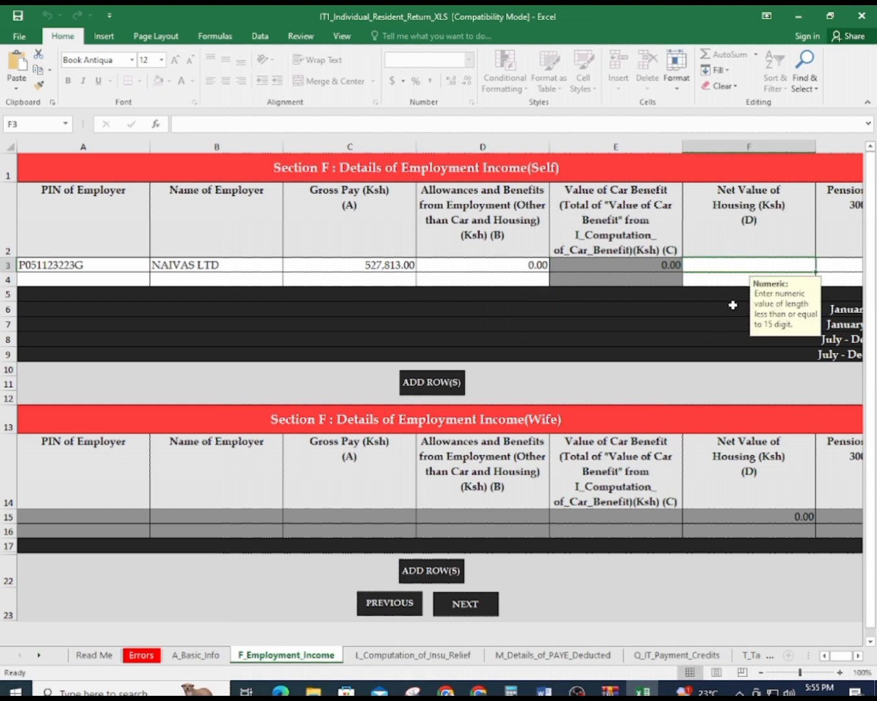
{"action": "left_click", "coordinate": [544, 692]}
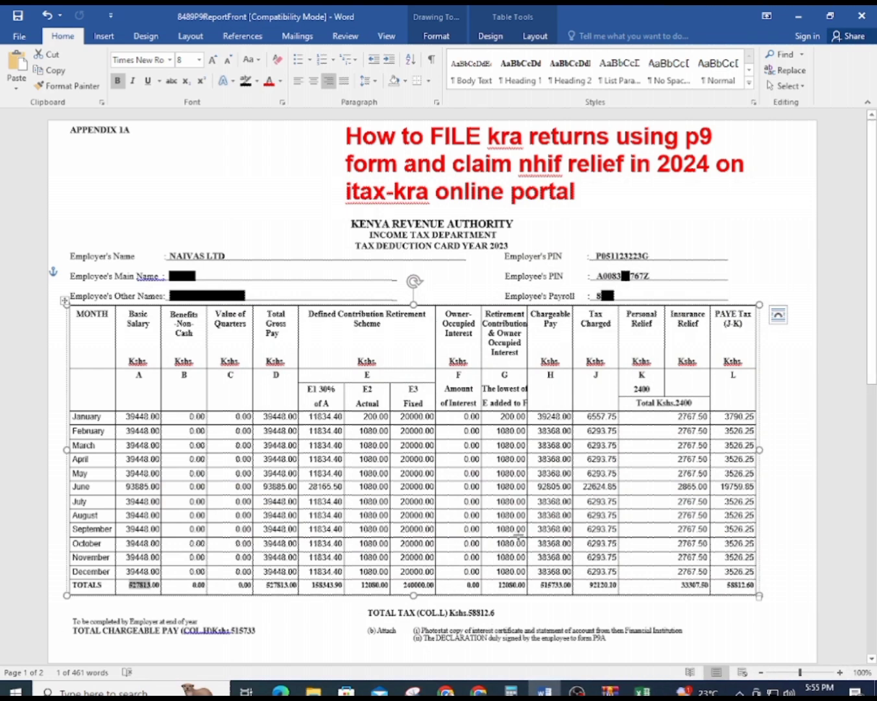
{"action": "left_click", "coordinate": [642, 691]}
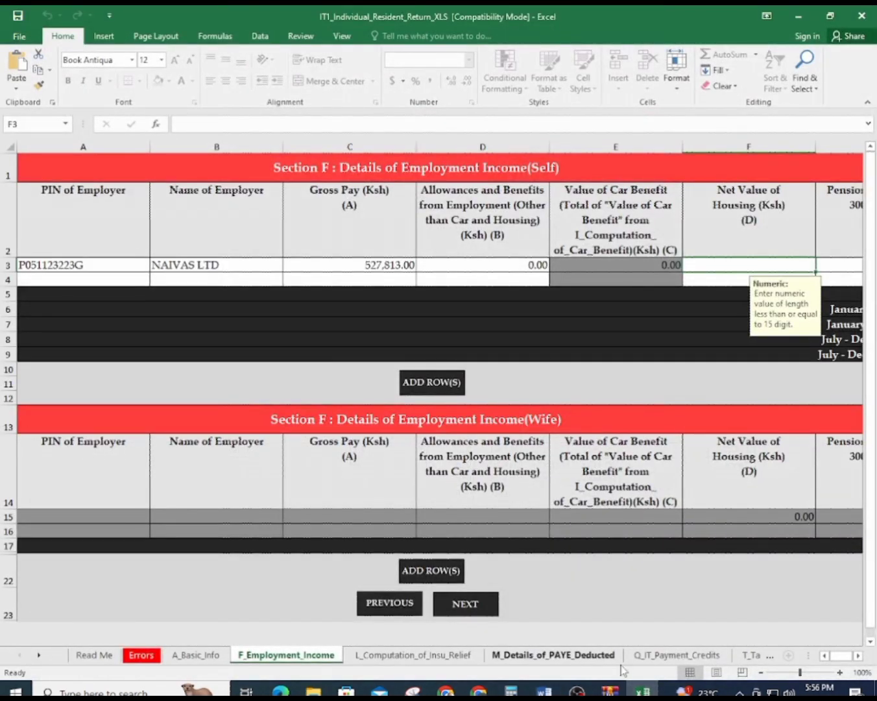
{"action": "type", "text": "00"}
{"action": "key", "text": "Tab"}
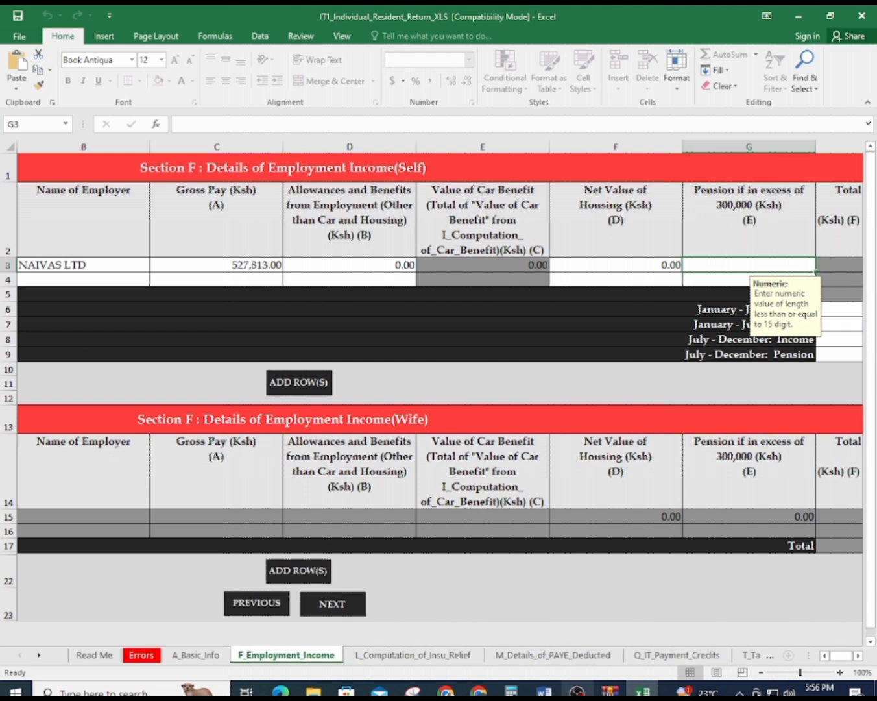
Bring the P9 form forward and highlight the 12080.00 actual pension contribution total
{"action": "left_click", "coordinate": [642, 692]}
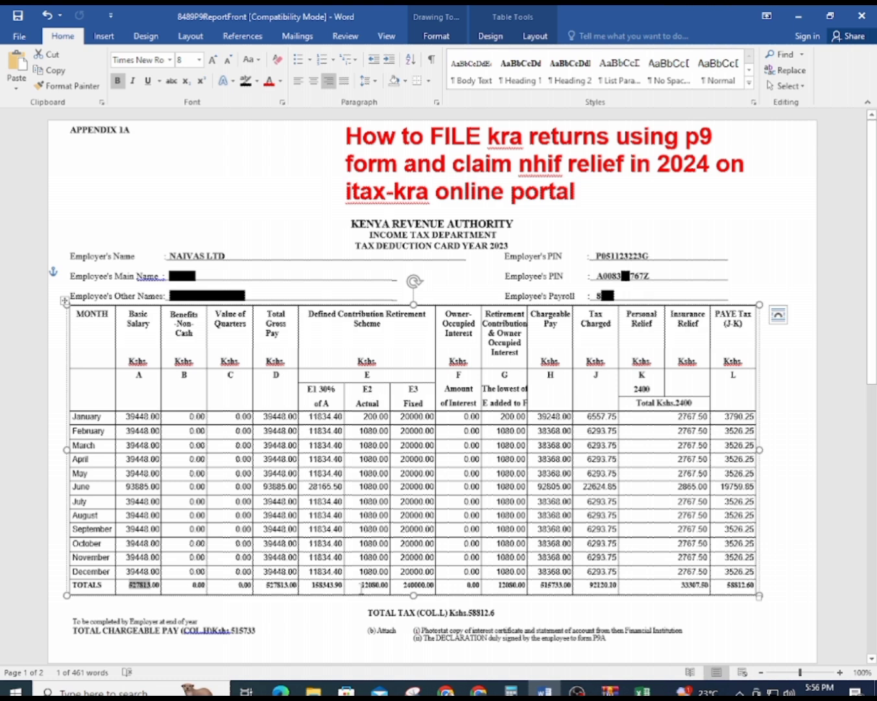
{"action": "left_click_drag", "start_coordinate": [361, 587], "coordinate": [380, 589]}
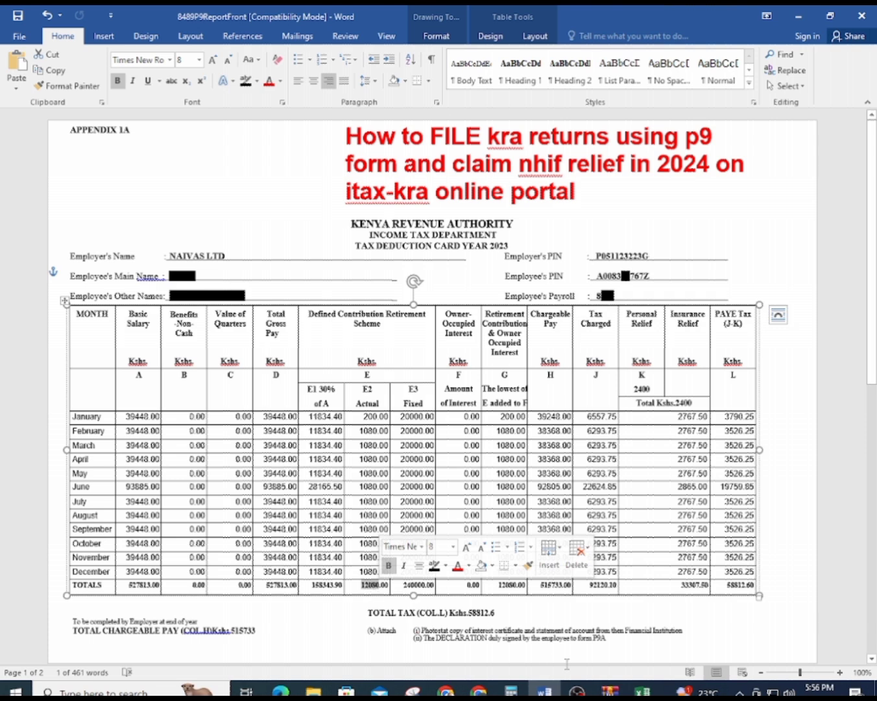
Enter 0 as the pension in excess of 300,000 in cell G3
{"action": "mouse_move", "coordinate": [643, 691]}
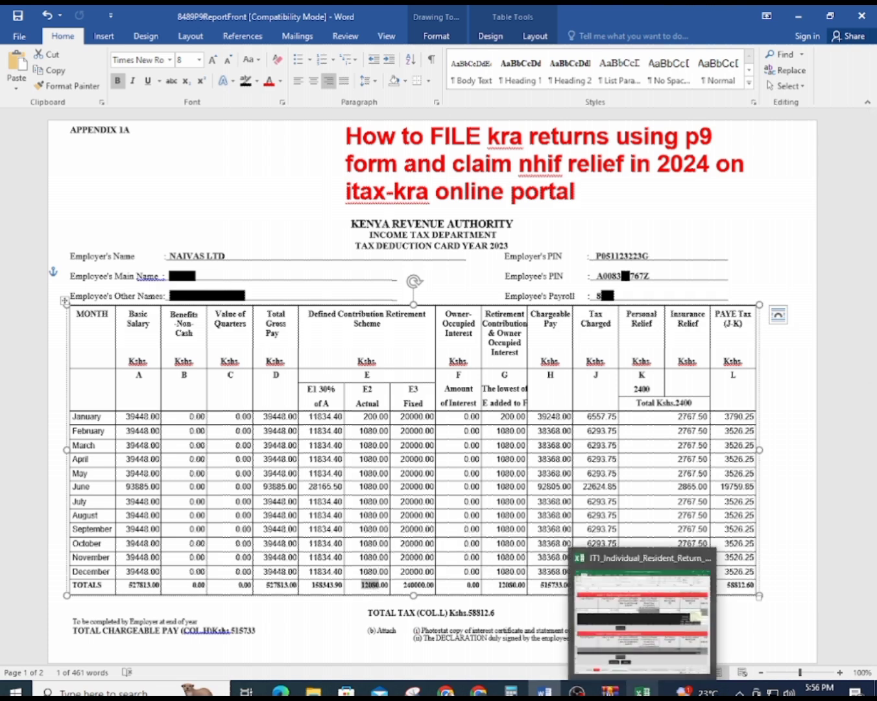
{"action": "left_click", "coordinate": [642, 617]}
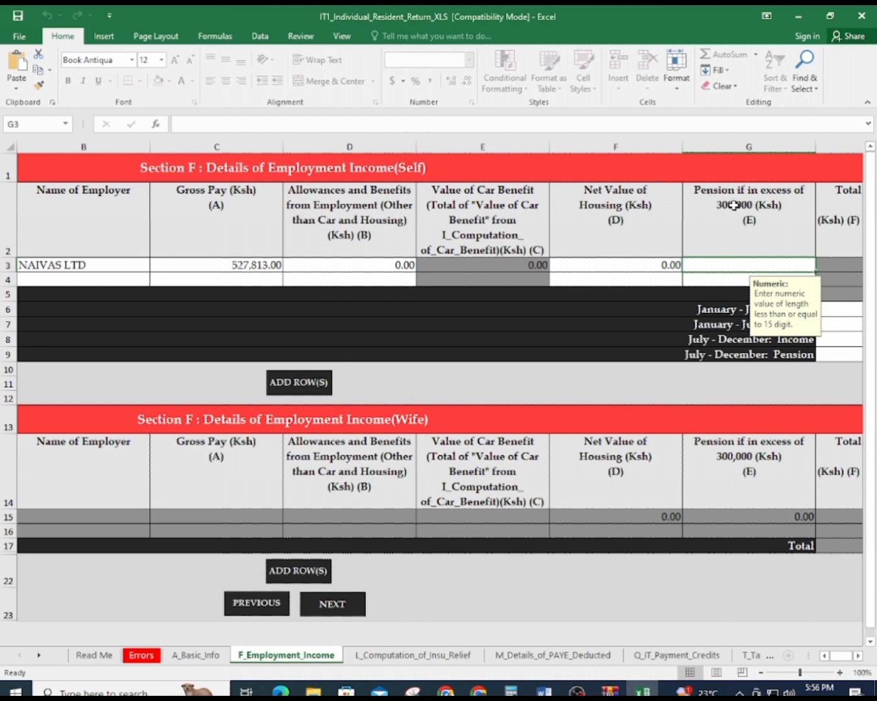
{"action": "type", "text": "00"}
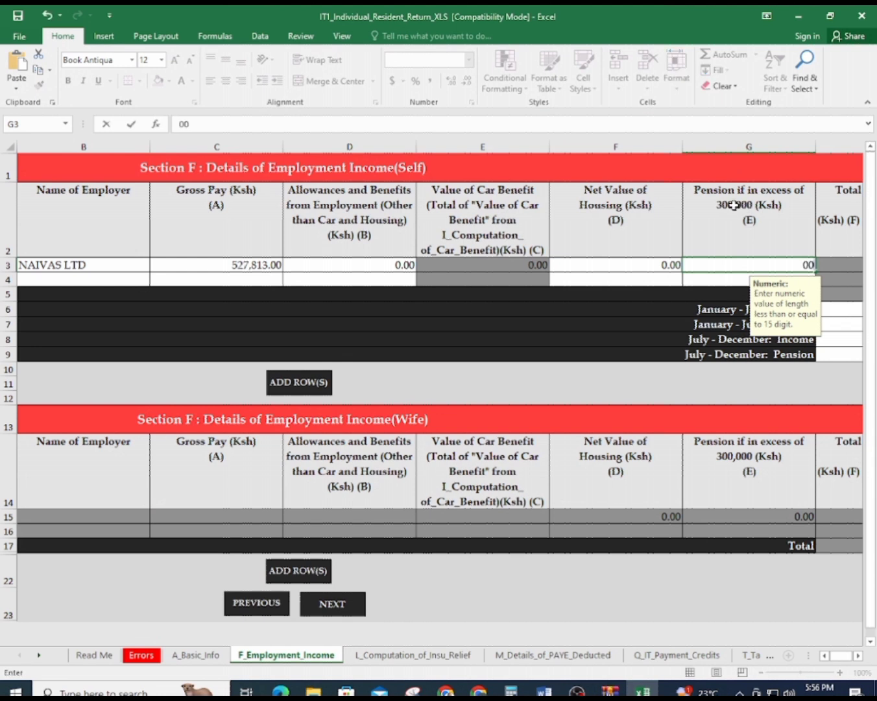
{"action": "key", "text": "Escape"}
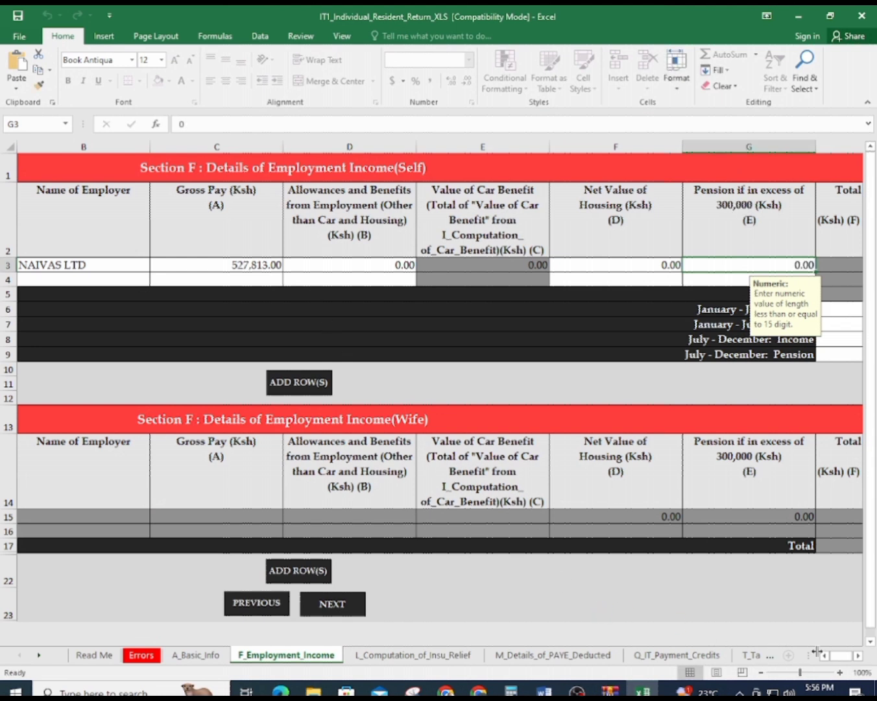
Select the January–June income cell H6 and bring the P9 tax card to the front
{"action": "scroll", "coordinate": [868, 658], "scroll_direction": "right", "scroll_amount": 4}
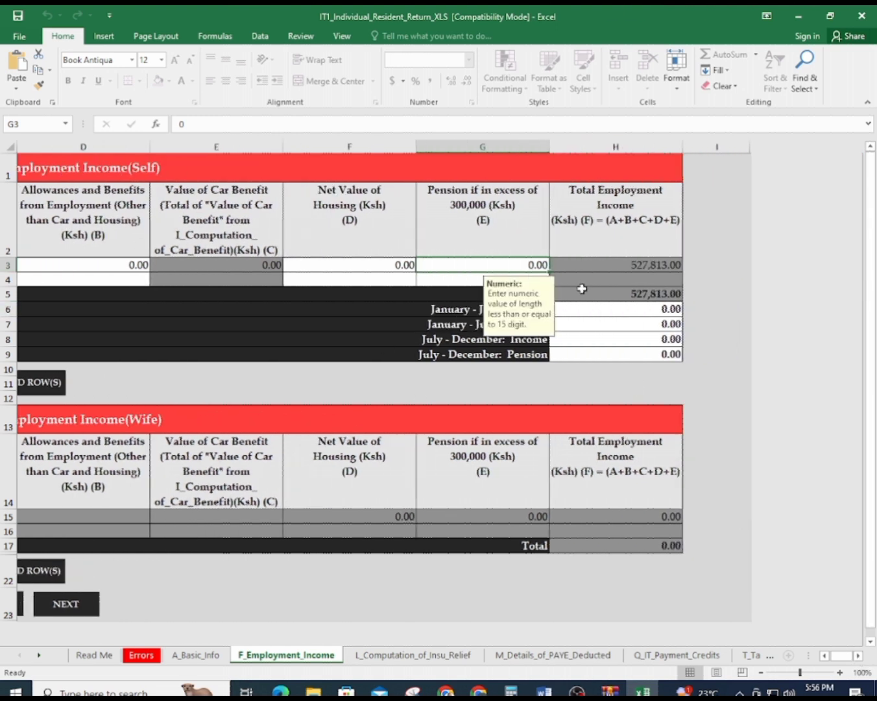
{"action": "left_click", "coordinate": [607, 309]}
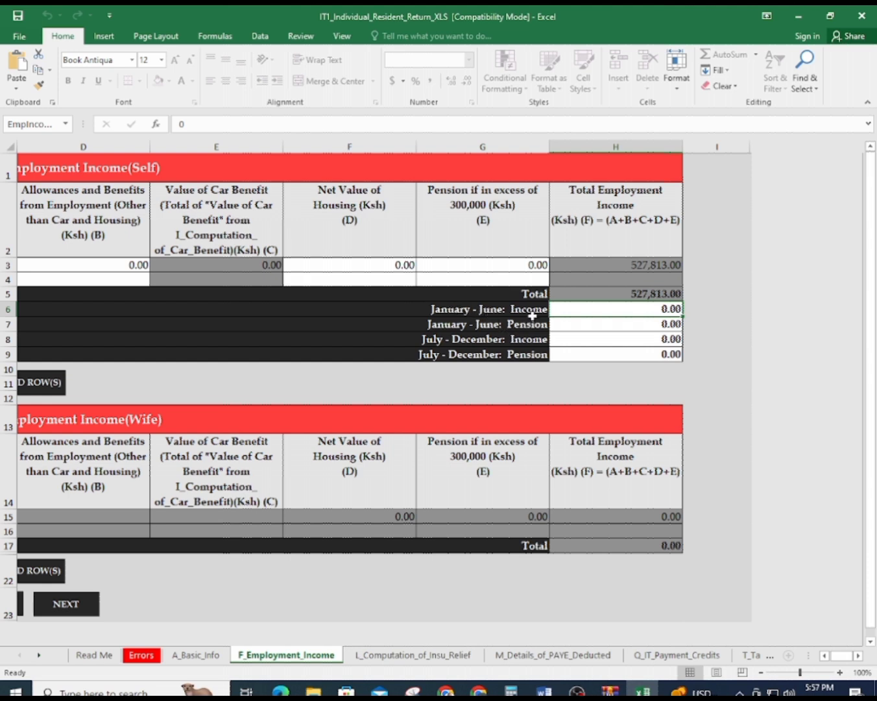
{"action": "mouse_move", "coordinate": [642, 692]}
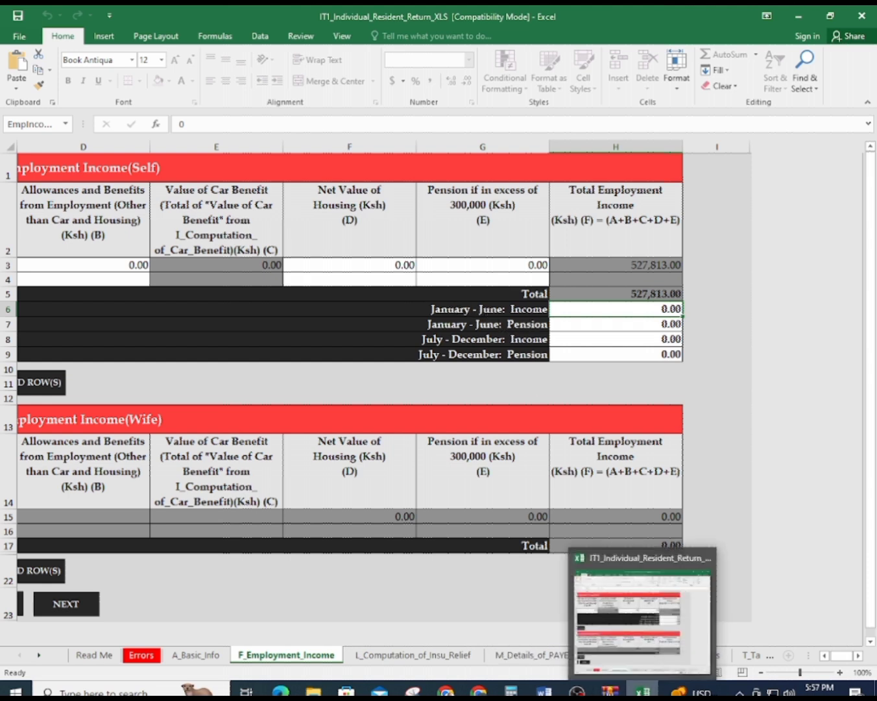
{"action": "left_click", "coordinate": [544, 692]}
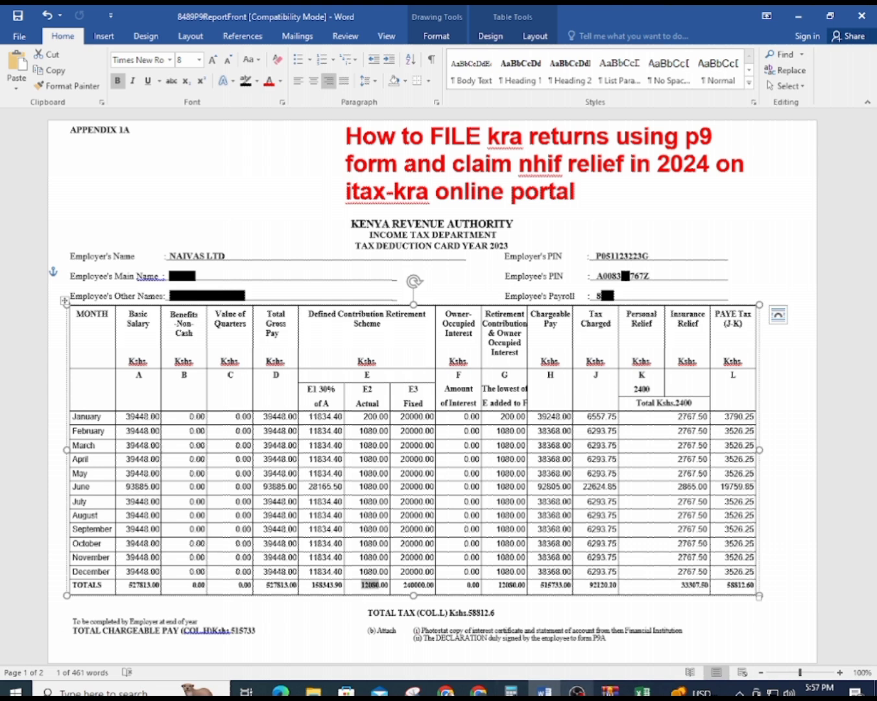
Compute the January–June income in Calculator: 39,448 × 5 + 93,885 = 291,125
{"action": "left_click", "coordinate": [512, 691]}
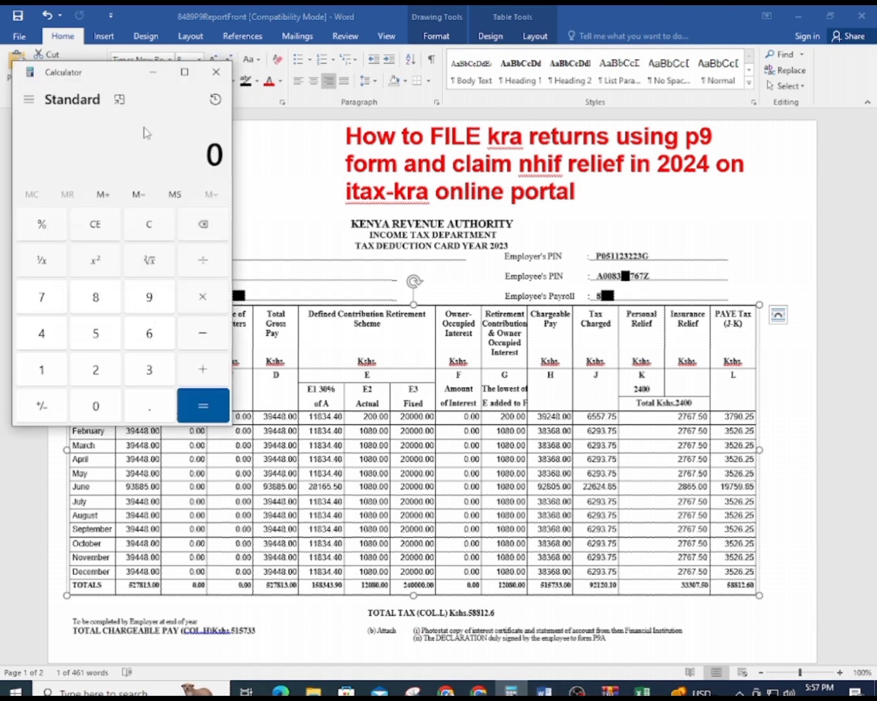
{"action": "left_click_drag", "start_coordinate": [124, 85], "coordinate": [456, 88]}
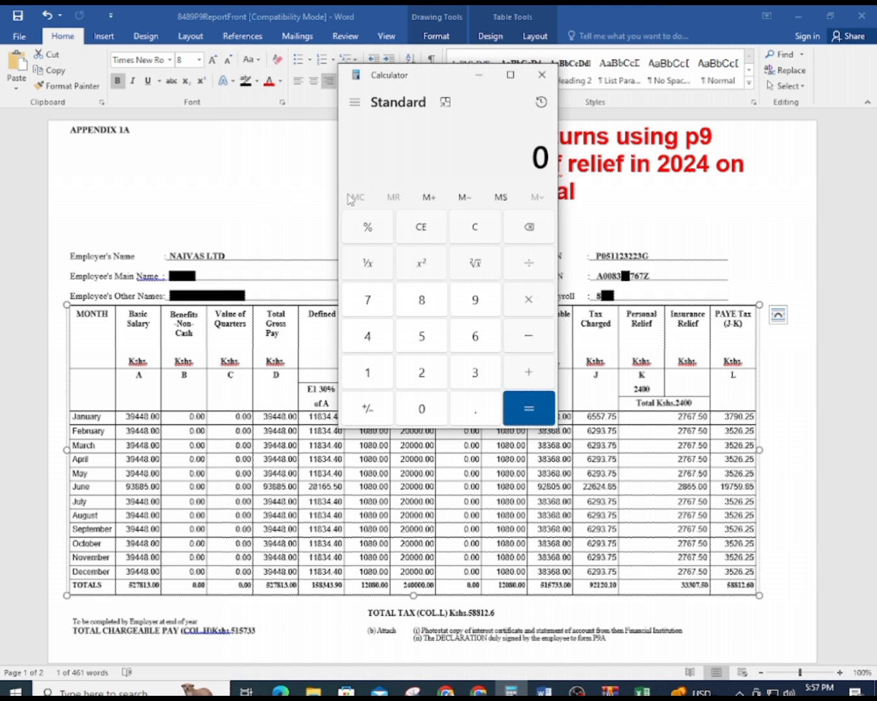
{"action": "type", "text": "39"}
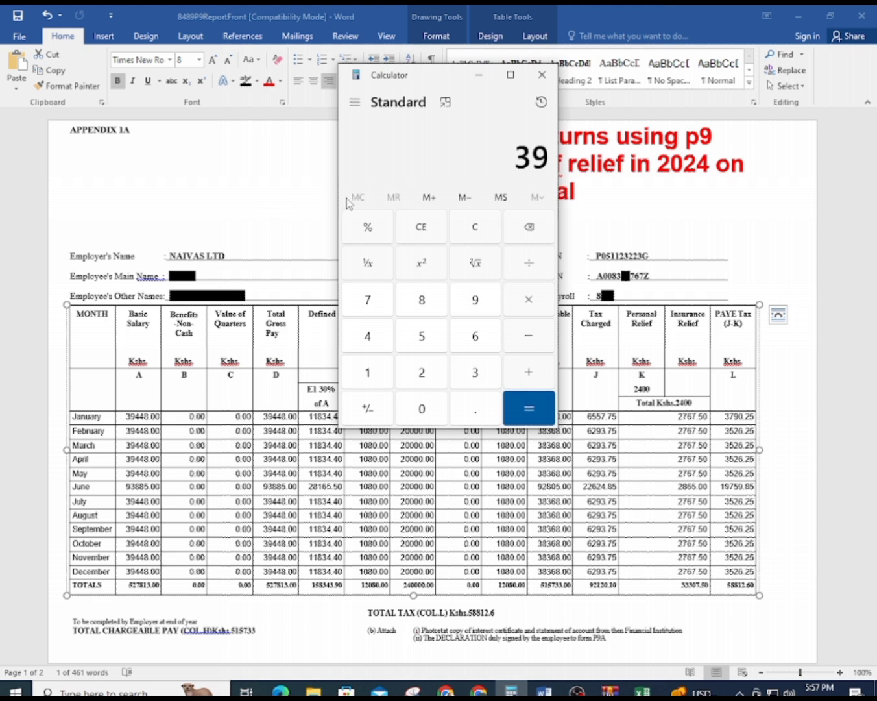
{"action": "type", "text": ",448"}
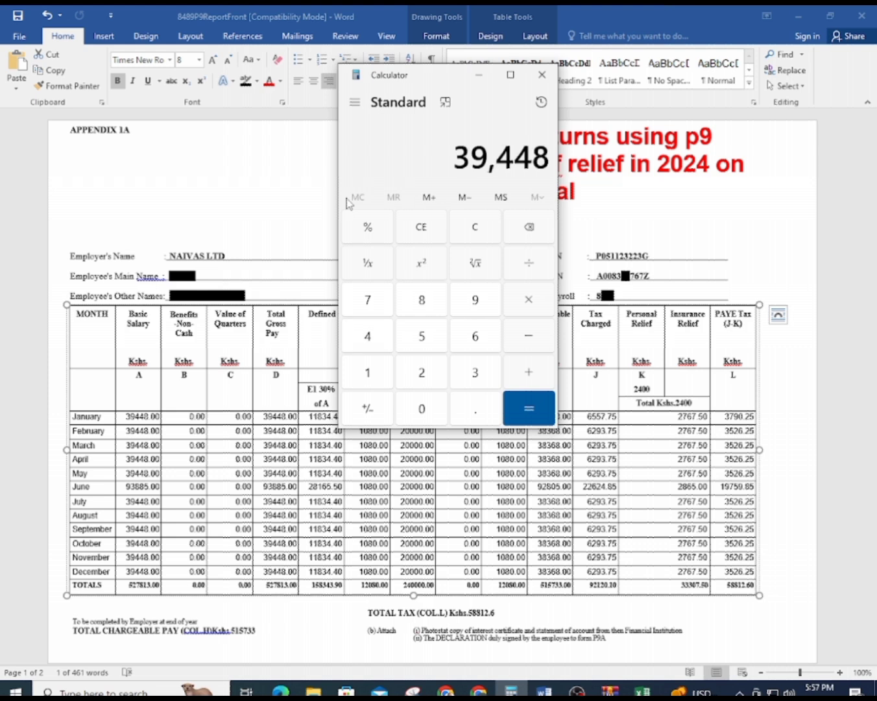
{"action": "key", "text": "asterisk"}
{"action": "type", "text": "5"}
{"action": "key", "text": "Return"}
{"action": "key", "text": "plus"}
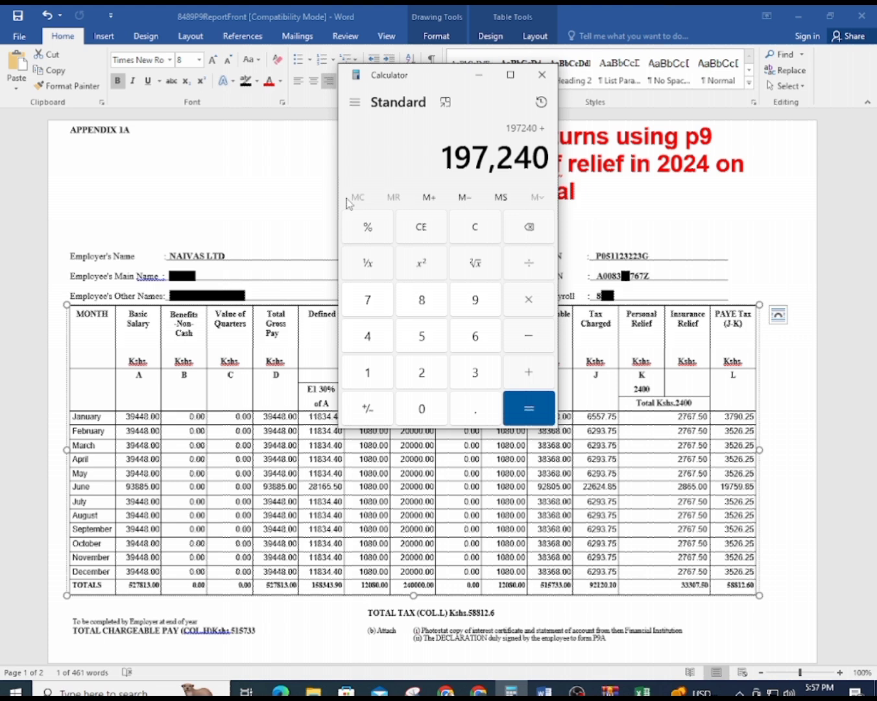
{"action": "type", "text": "9"}
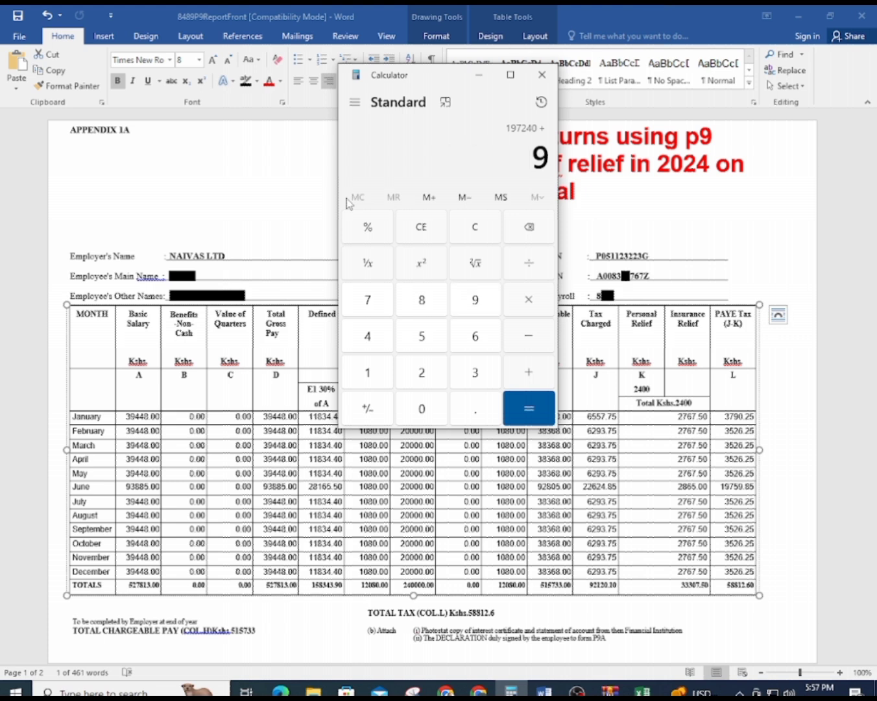
{"action": "type", "text": "3,885"}
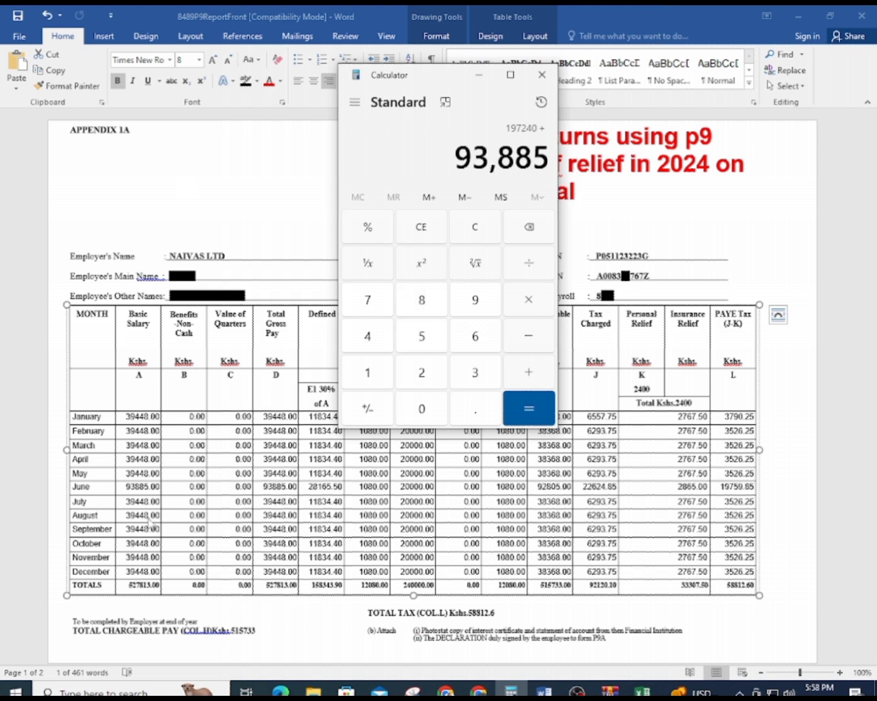
{"action": "left_click", "coordinate": [512, 413]}
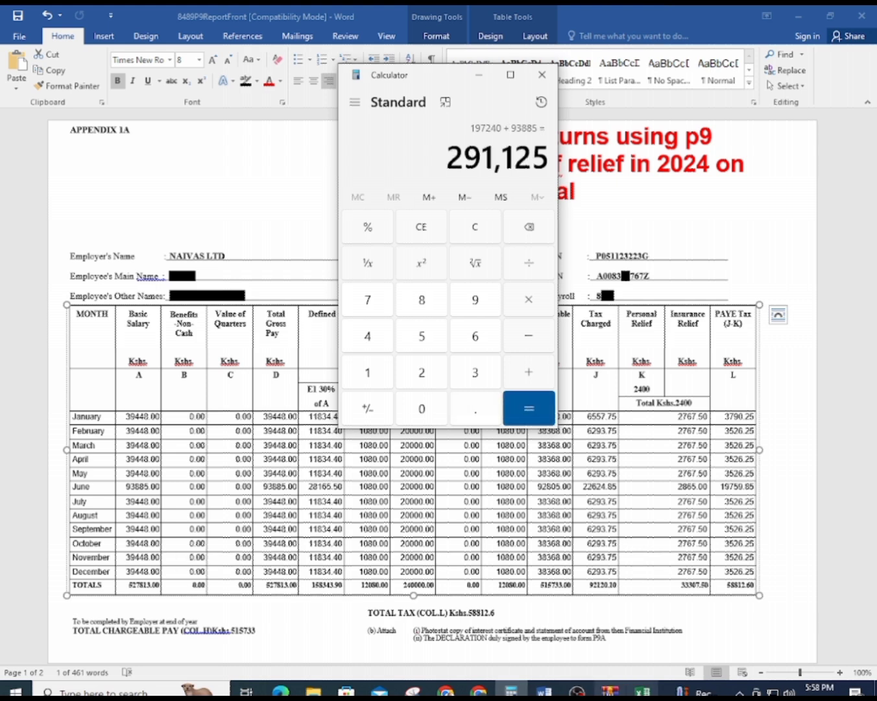
{"action": "left_click", "coordinate": [642, 691]}
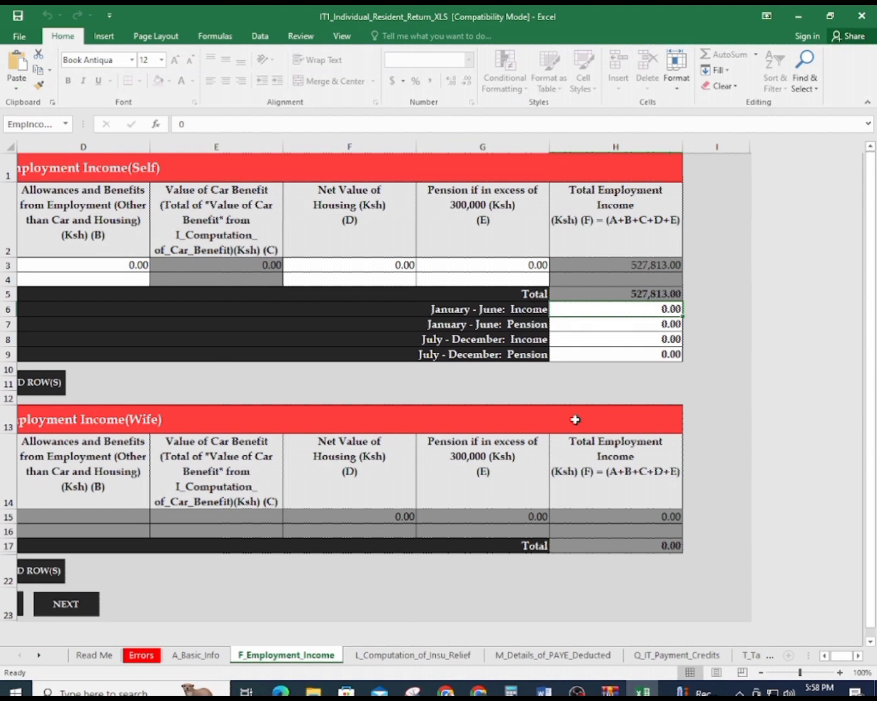
Enter 291125 as the January–June income in cell H6
{"action": "type", "text": "291"}
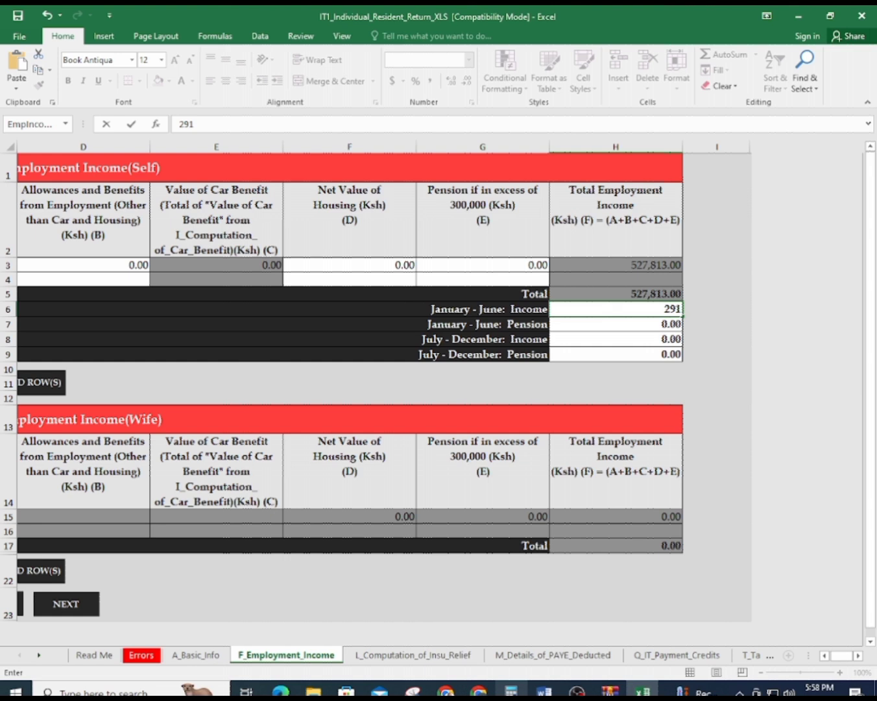
{"action": "left_click", "coordinate": [511, 691]}
{"action": "left_click", "coordinate": [512, 691]}
{"action": "type", "text": "125"}
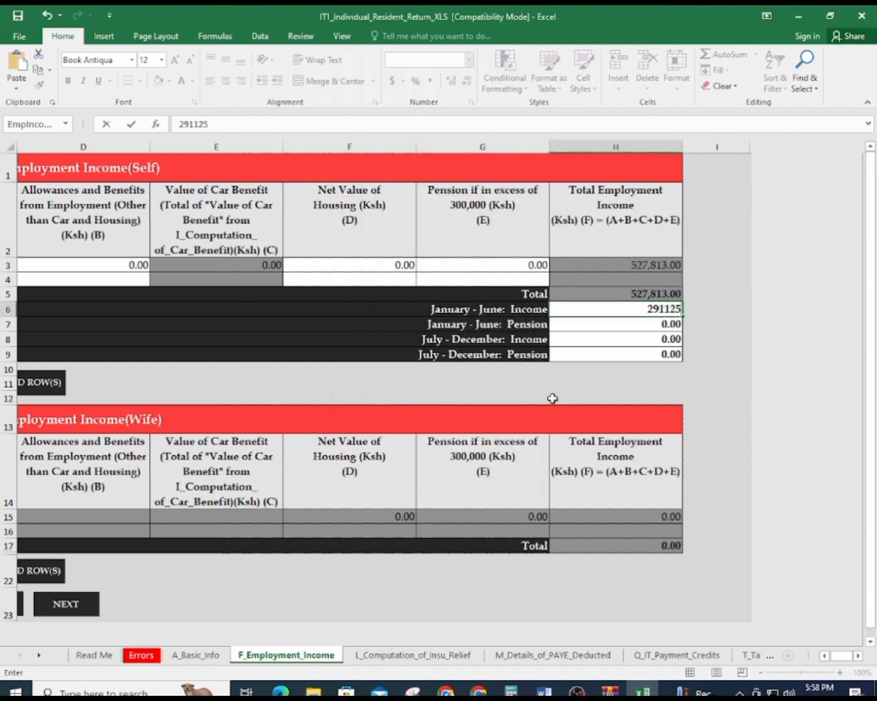
{"action": "left_click", "coordinate": [623, 327]}
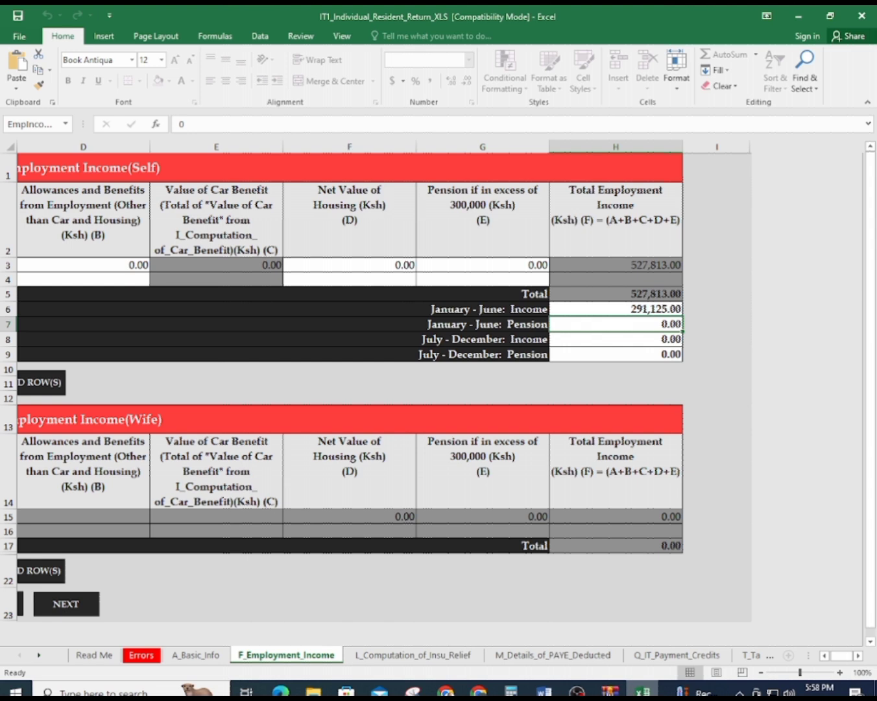
{"action": "left_click", "coordinate": [544, 692]}
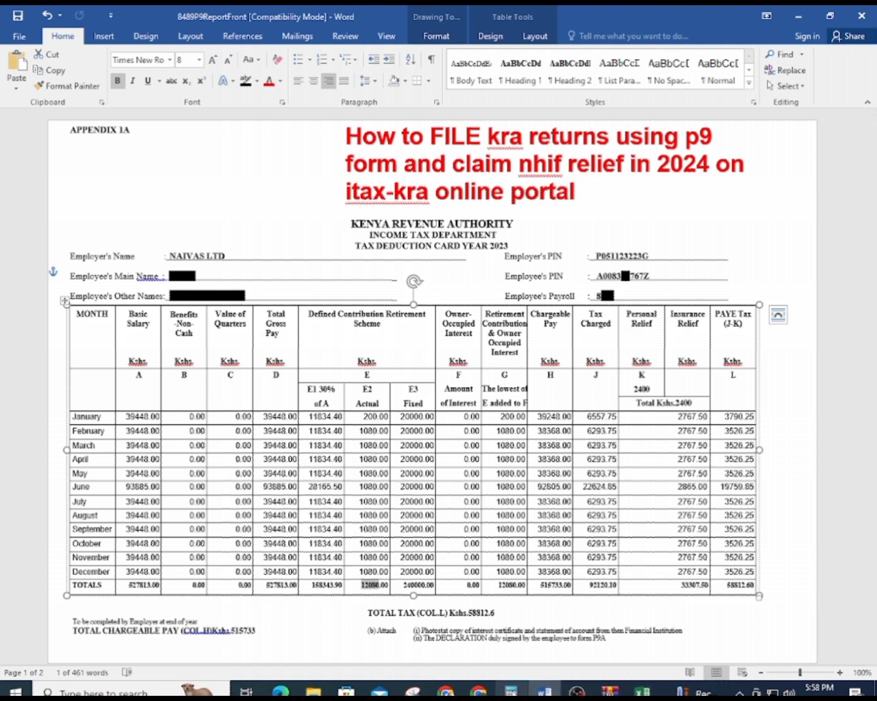
Total the January–June pension contributions in Calculator: 1080 × 5 + 200 = 5,600
{"action": "left_click", "coordinate": [511, 689]}
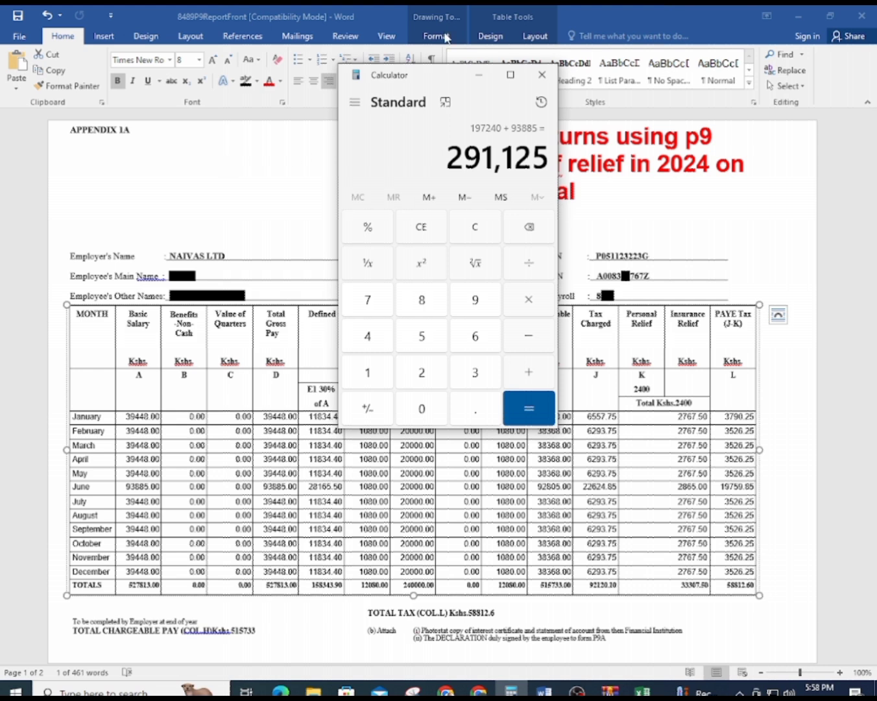
{"action": "left_click_drag", "start_coordinate": [437, 81], "coordinate": [163, 76]}
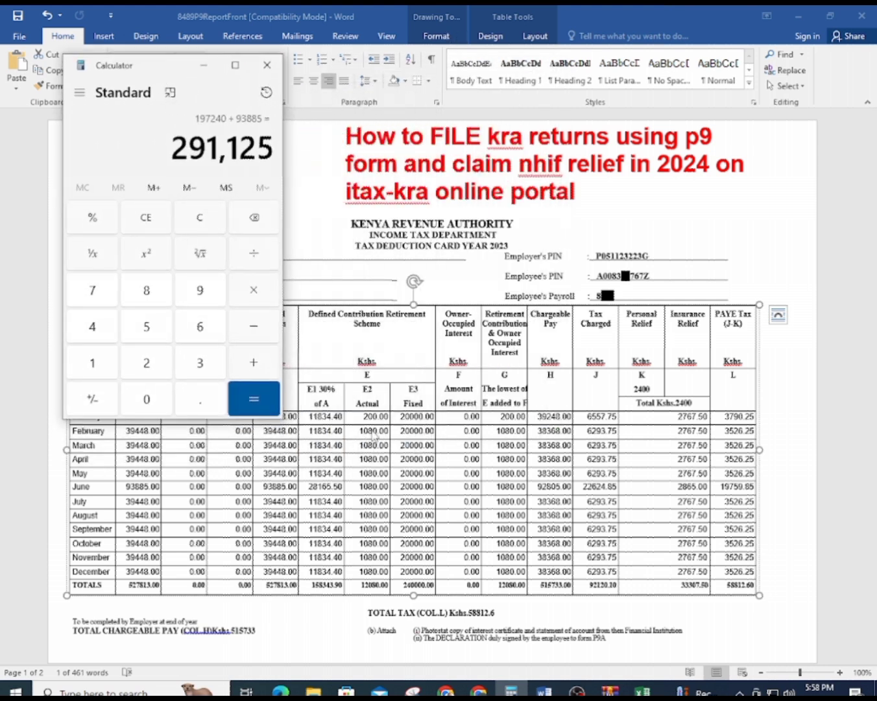
{"action": "left_click", "coordinate": [195, 226]}
{"action": "type", "text": "1"}
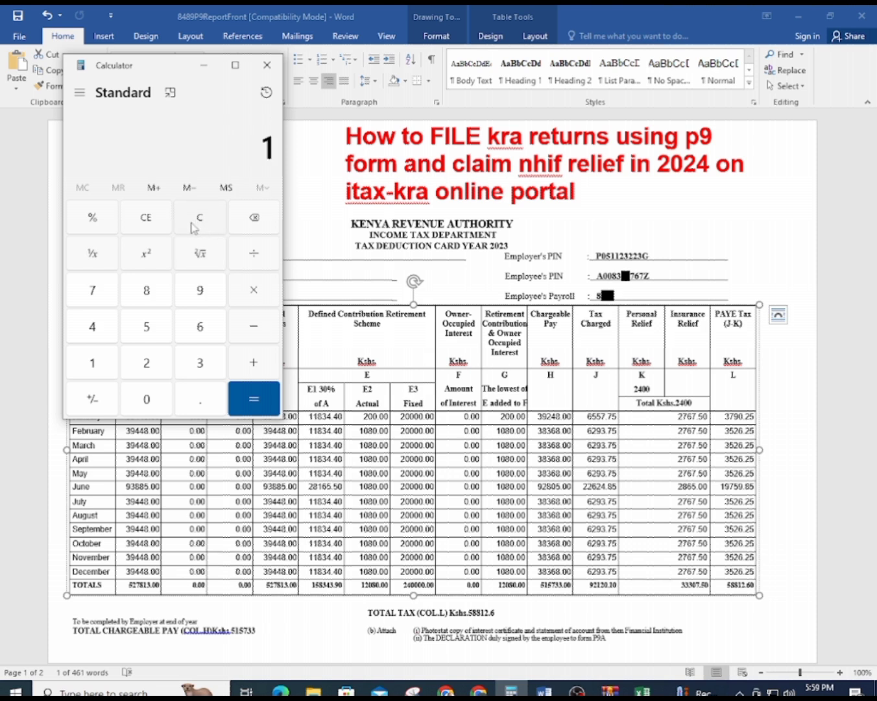
{"action": "type", "text": "080"}
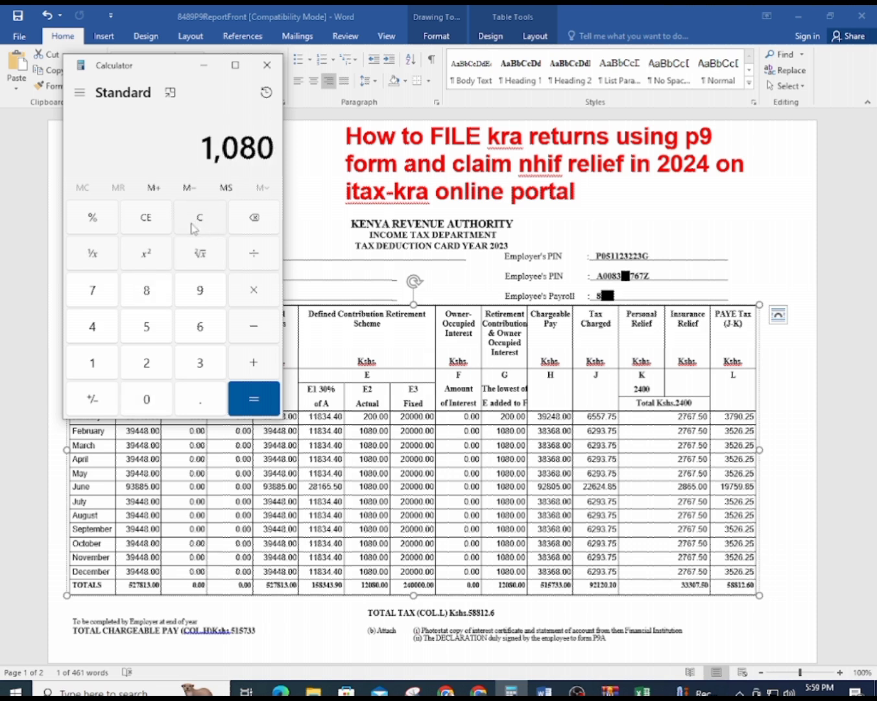
{"action": "type", "text": "*5=+"}
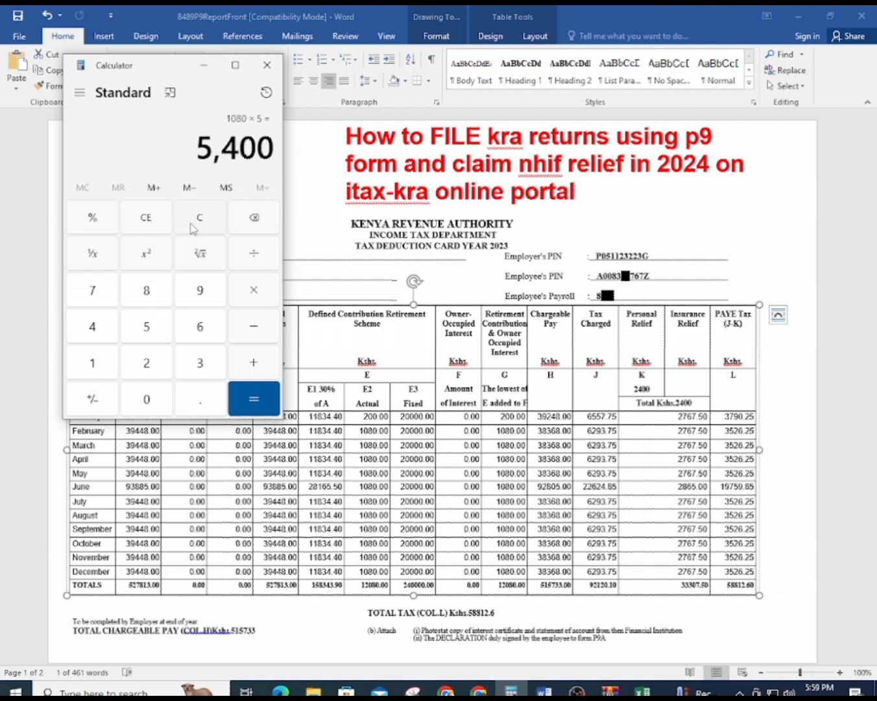
{"action": "type", "text": "200"}
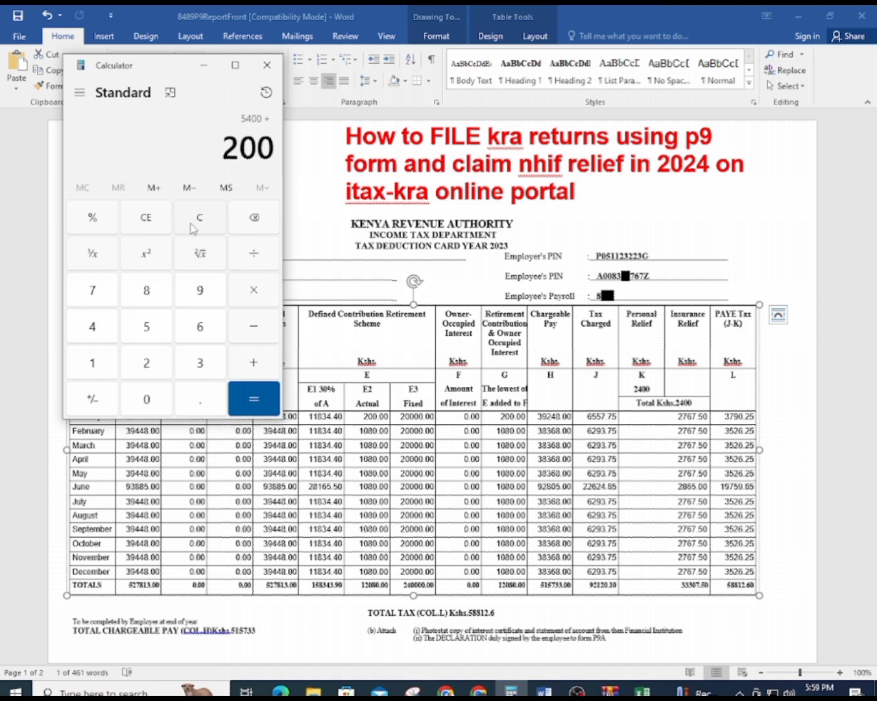
{"action": "key", "text": "Return"}
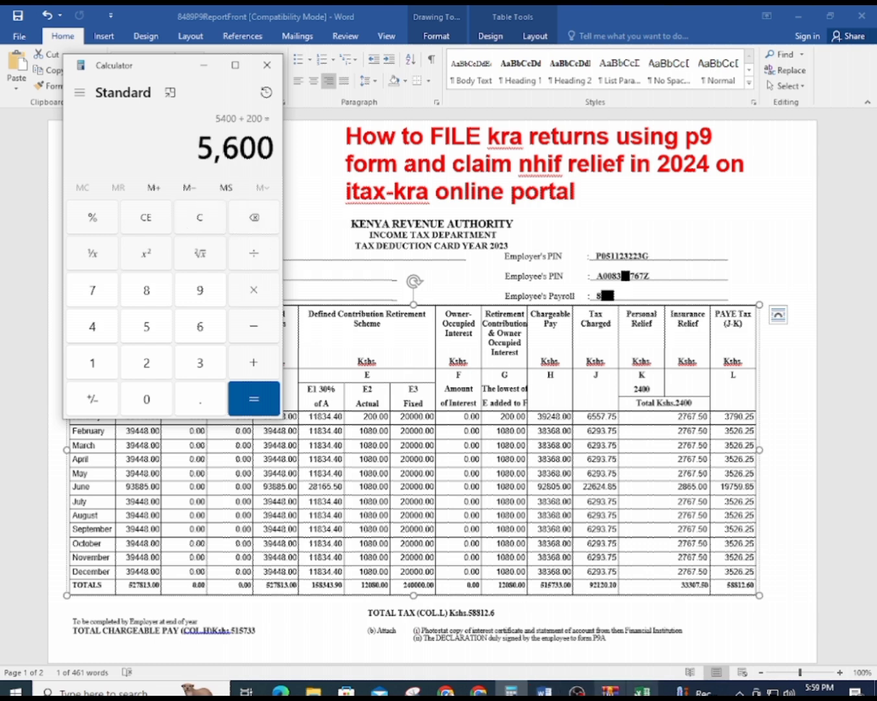
{"action": "left_click", "coordinate": [642, 692]}
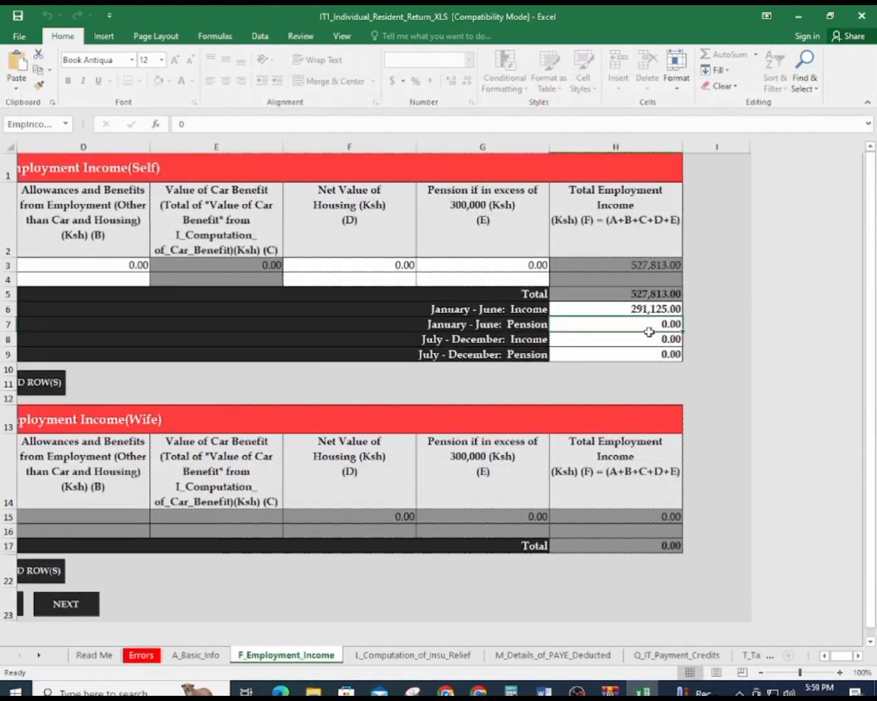
Enter 5600 as the January–June pension in cell H7
{"action": "type", "text": "5600"}
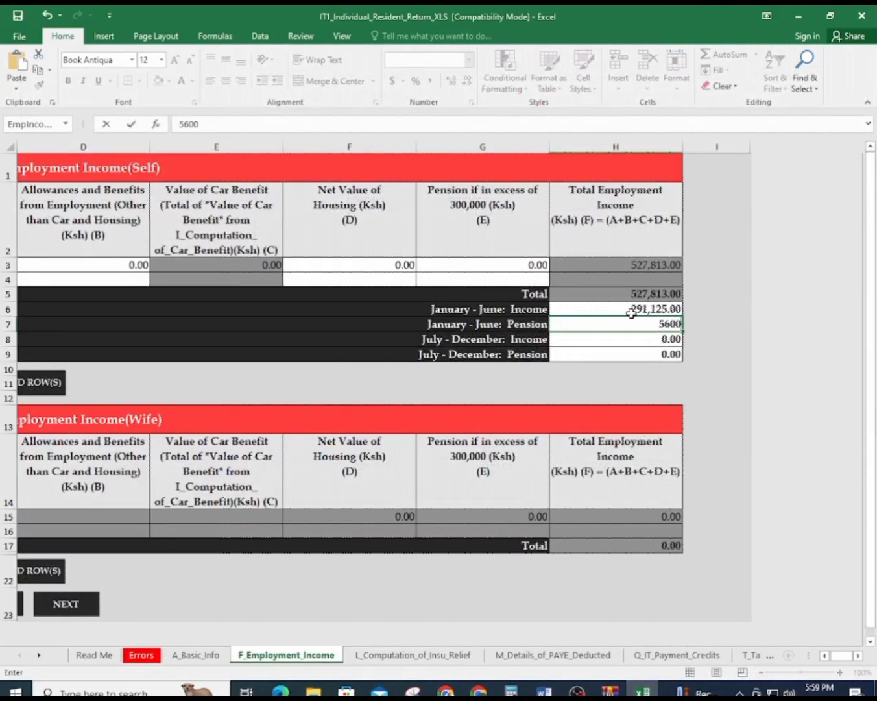
{"action": "key", "text": "Return"}
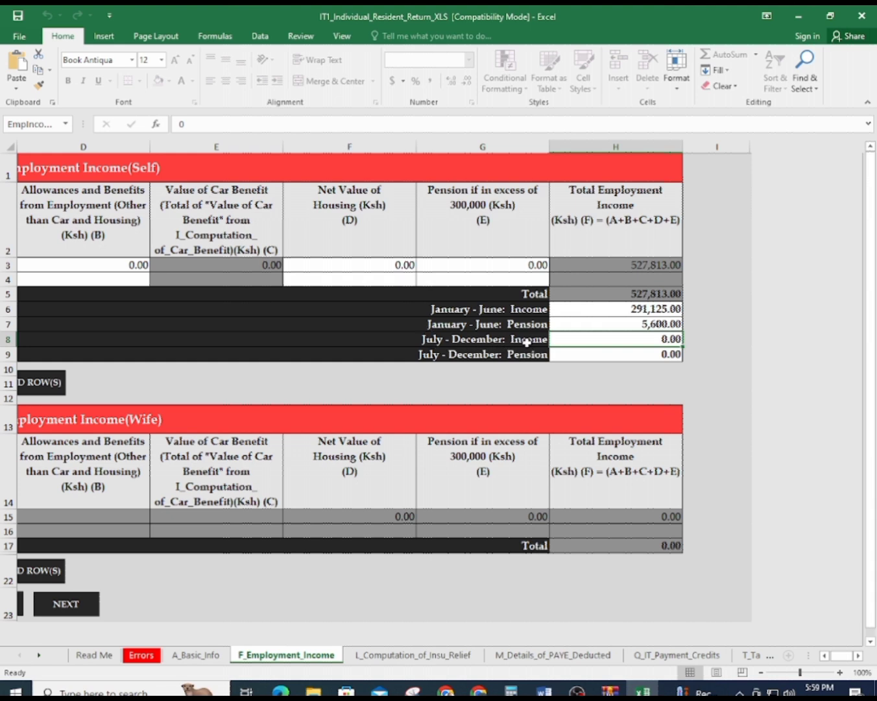
{"action": "left_click", "coordinate": [641, 692]}
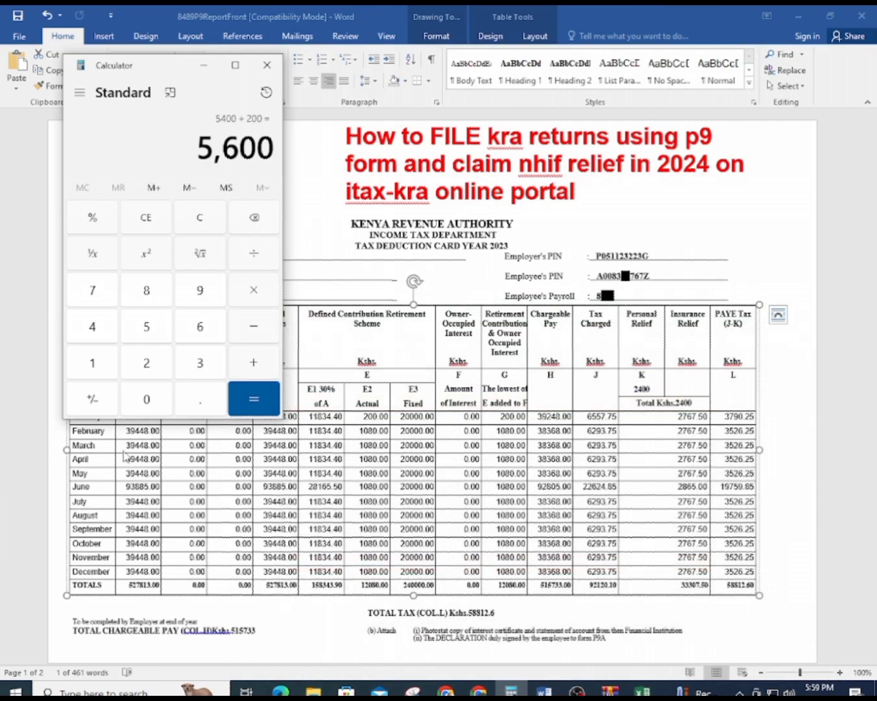
Calculate the July–December income in Calculator as 39448 × 6 = 236,688
{"action": "left_click_drag", "start_coordinate": [176, 79], "coordinate": [397, 92]}
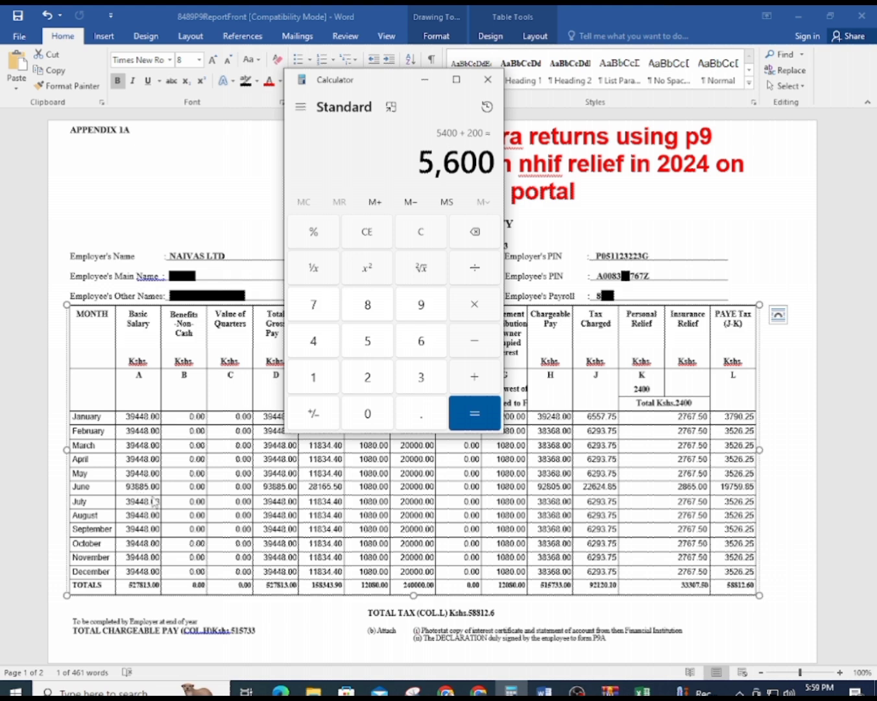
{"action": "left_click", "coordinate": [422, 233]}
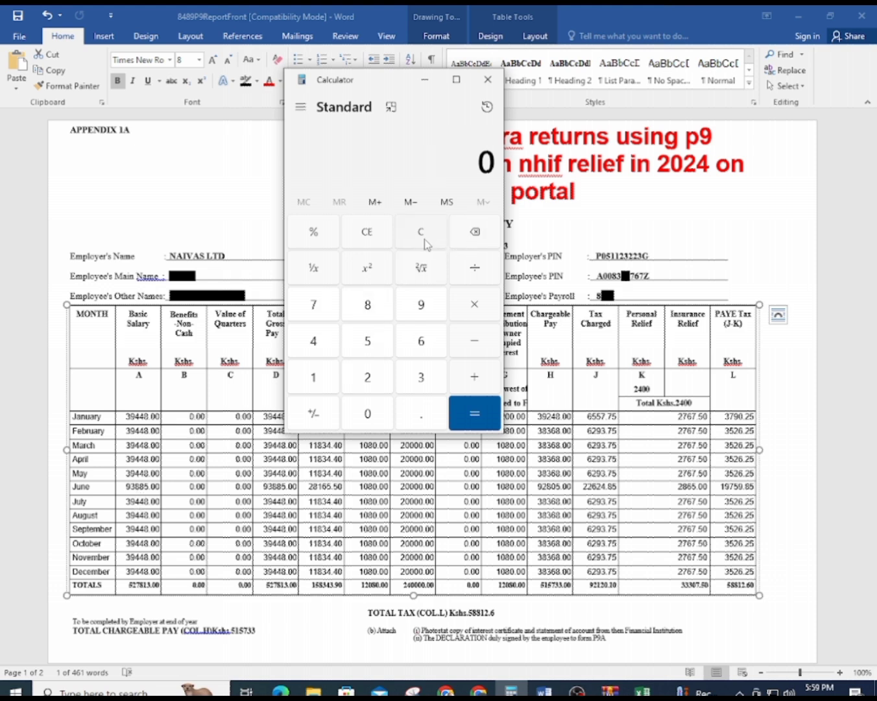
{"action": "type", "text": "39448"}
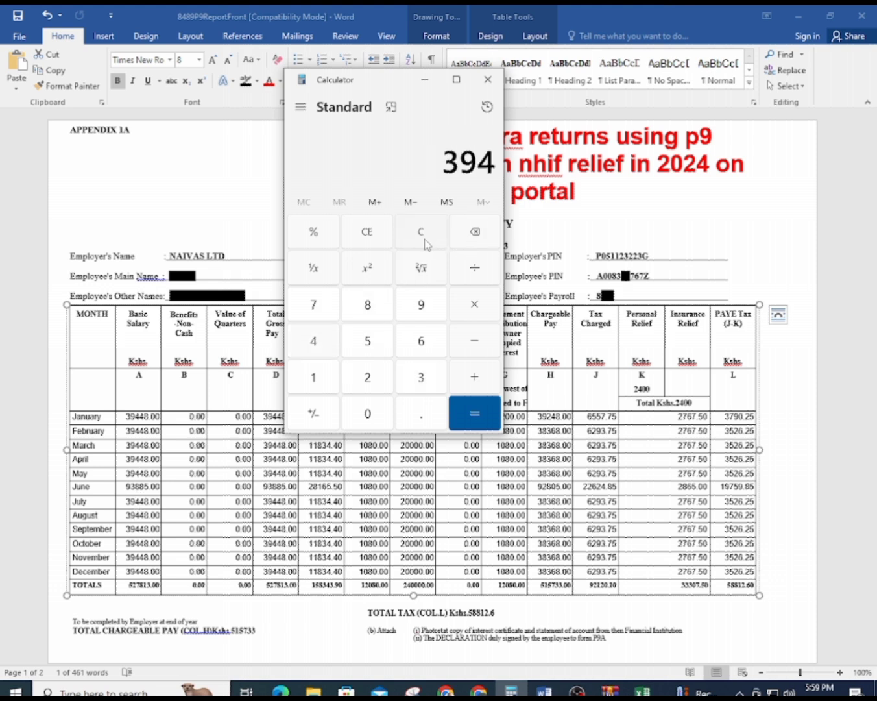
{"action": "key", "text": "6"}
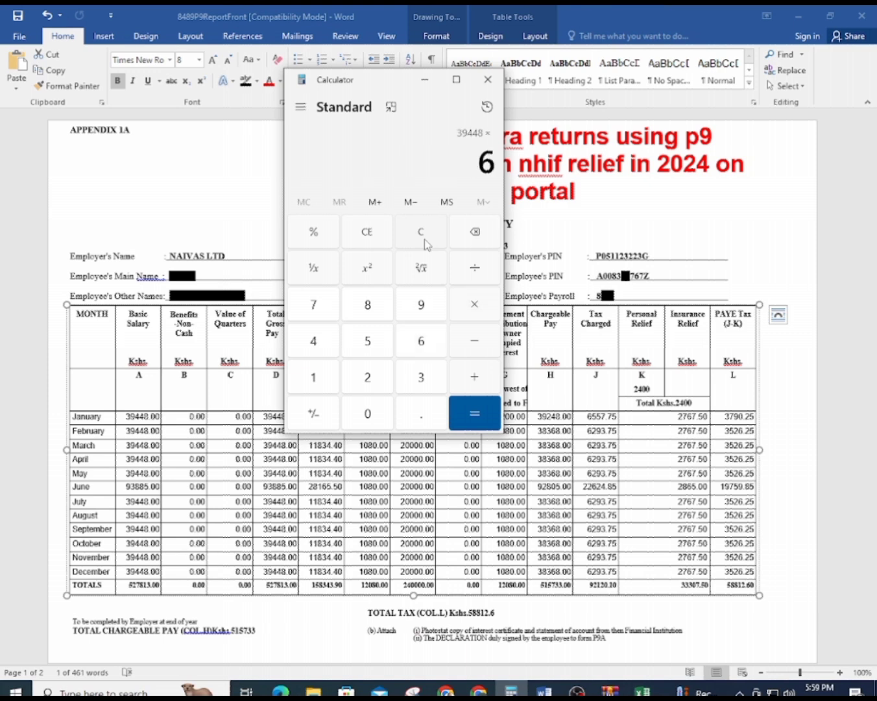
{"action": "key", "text": "Return"}
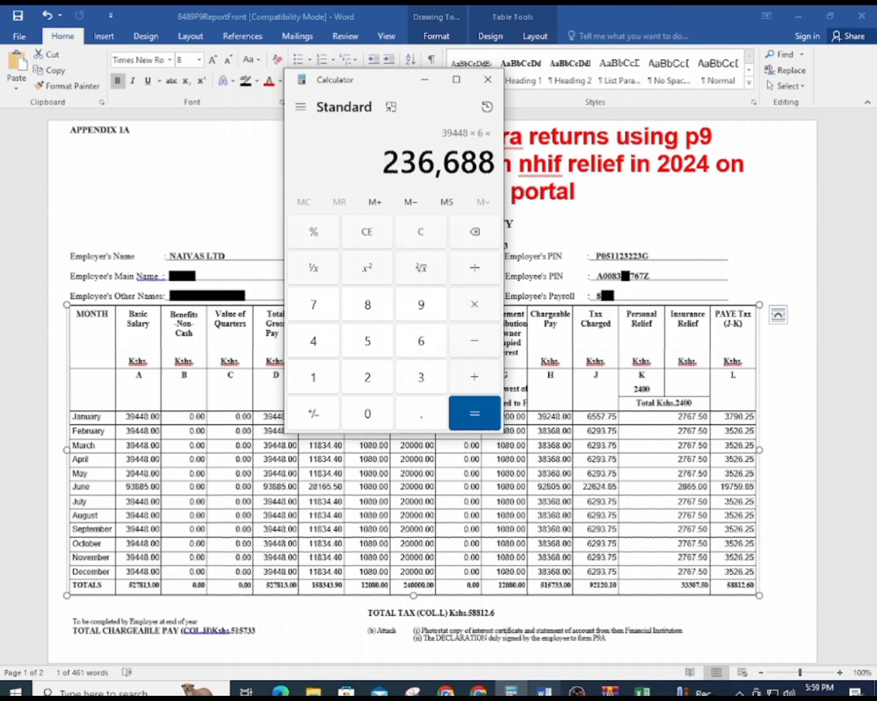
{"action": "left_click", "coordinate": [642, 691]}
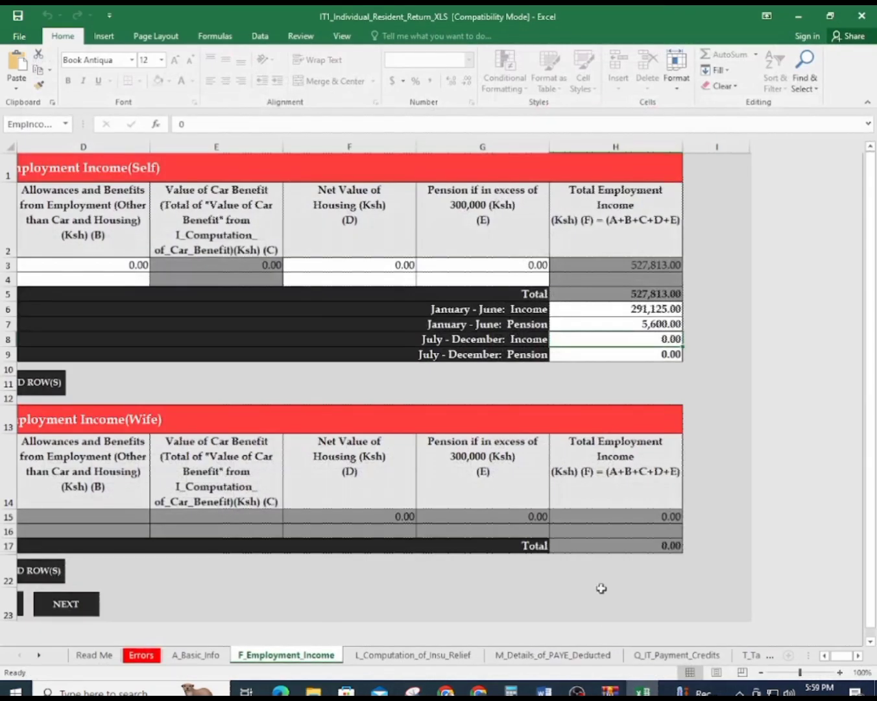
Enter 236688 as the July–December income in cell H8
{"action": "type", "text": "236"}
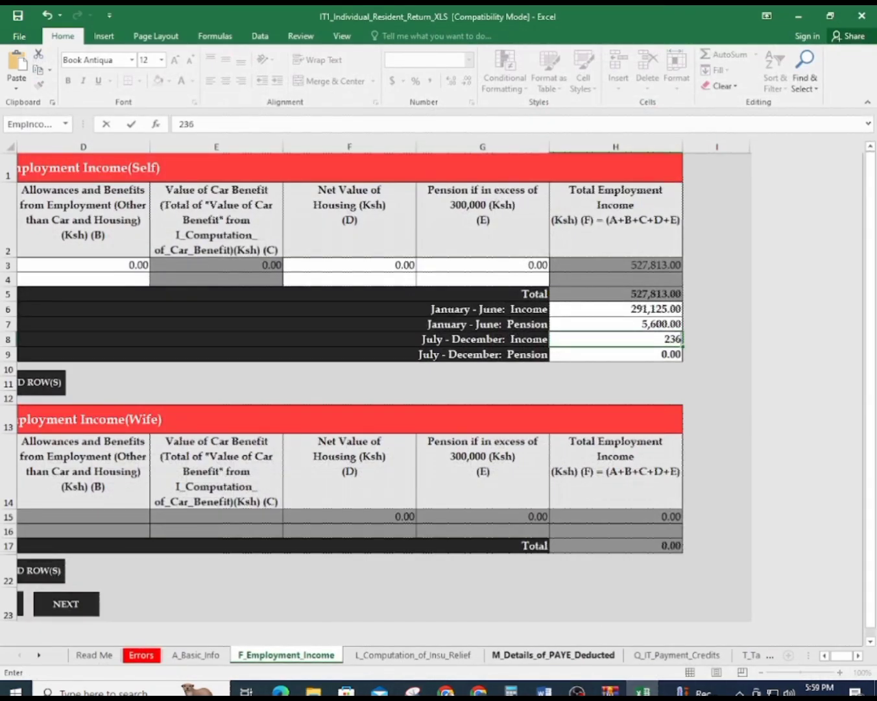
{"action": "left_click", "coordinate": [642, 690]}
{"action": "left_click", "coordinate": [643, 691]}
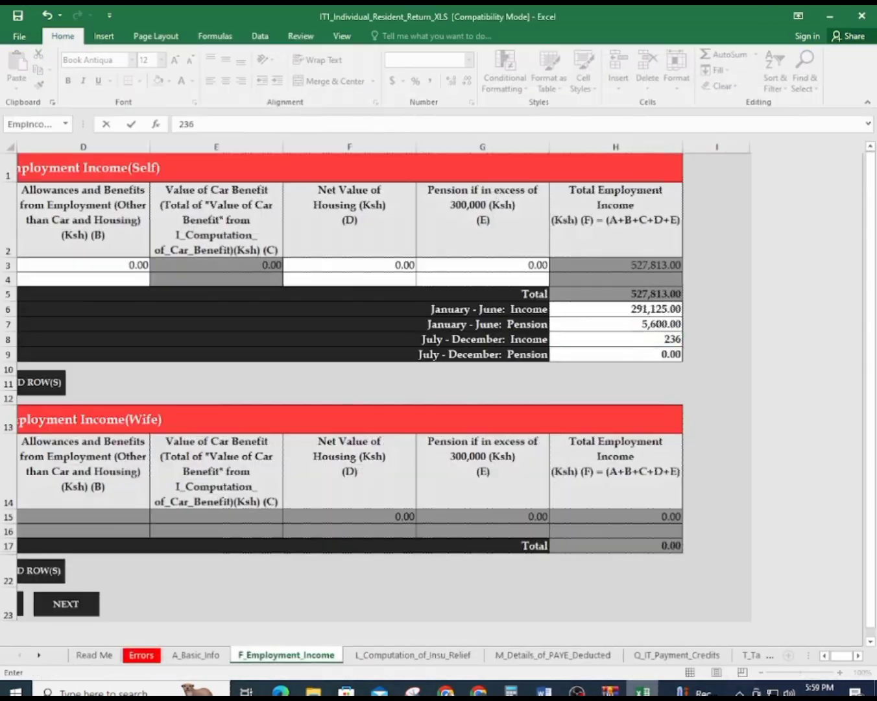
{"action": "type", "text": "688"}
{"action": "key", "text": "Return"}
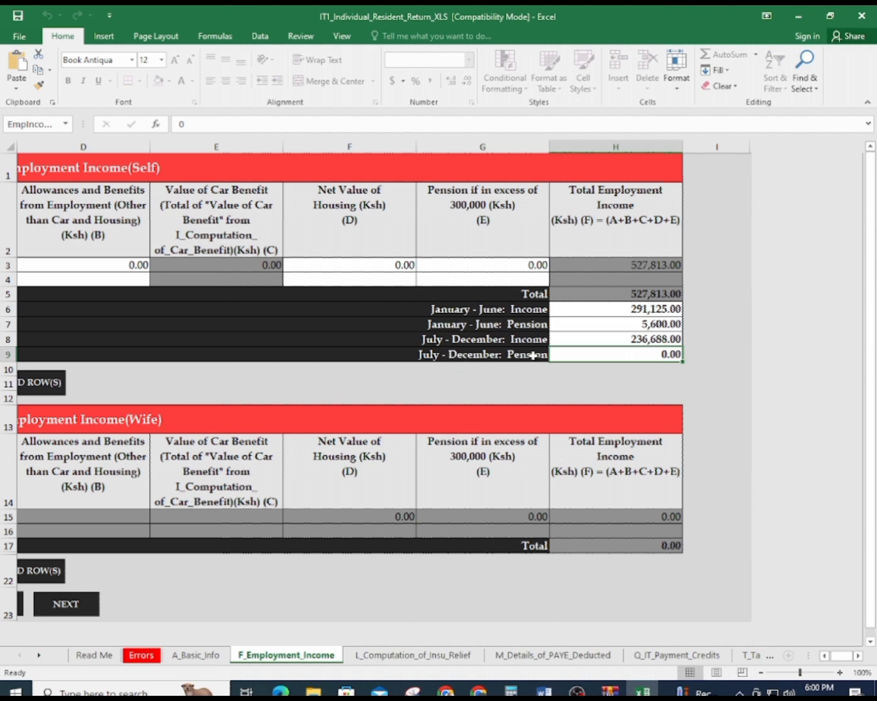
{"action": "left_click", "coordinate": [642, 691]}
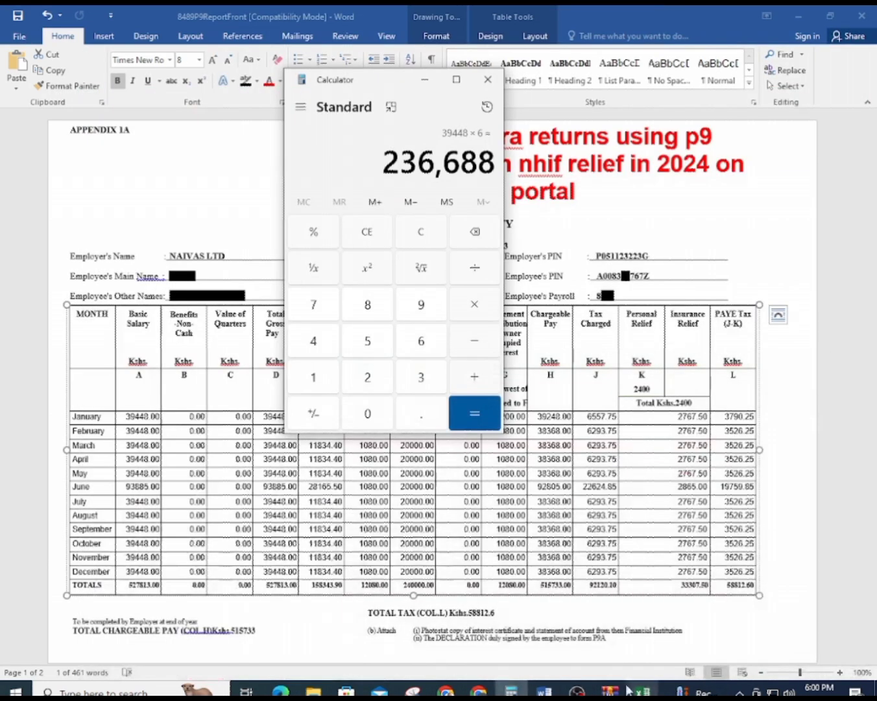
Compute 1080 × 6 = 6,480 in Calculator and start entering 6480 as the pension in Excel
{"action": "left_click_drag", "start_coordinate": [316, 116], "coordinate": [170, 115]}
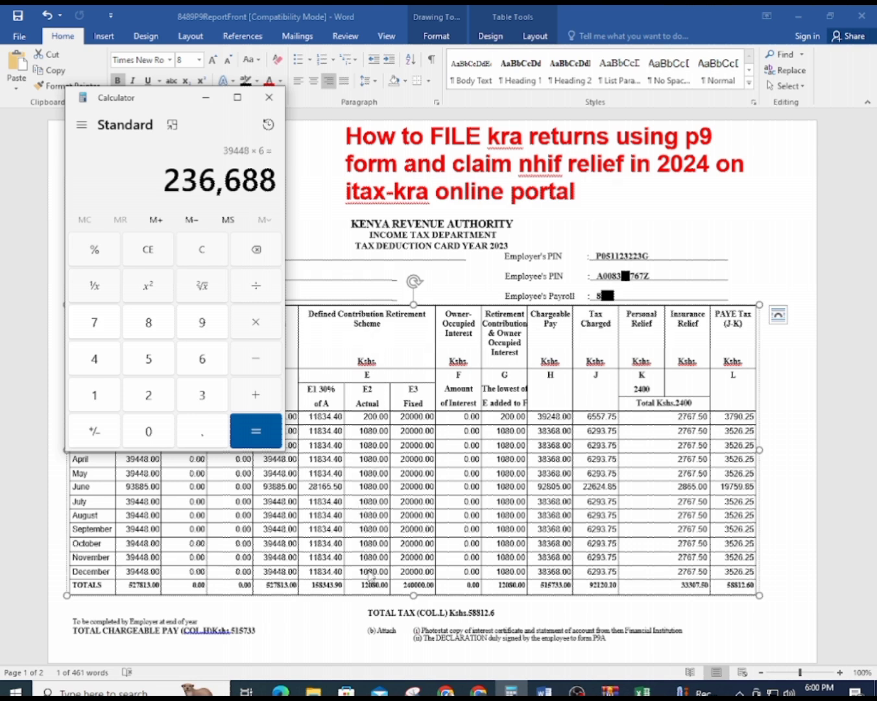
{"action": "left_click", "coordinate": [205, 252]}
{"action": "type", "text": "108"}
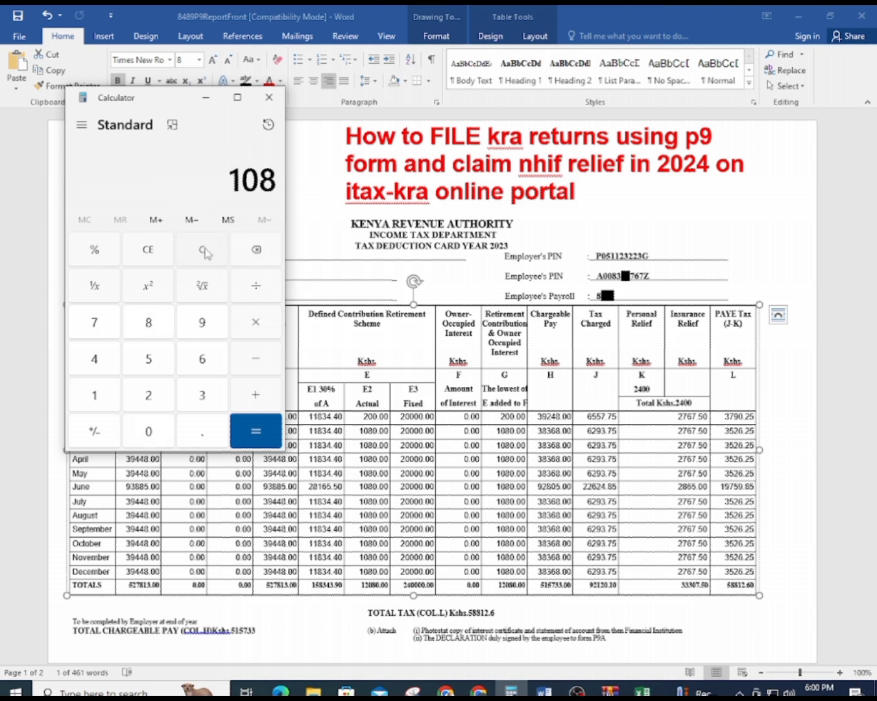
{"action": "type", "text": "0*6"}
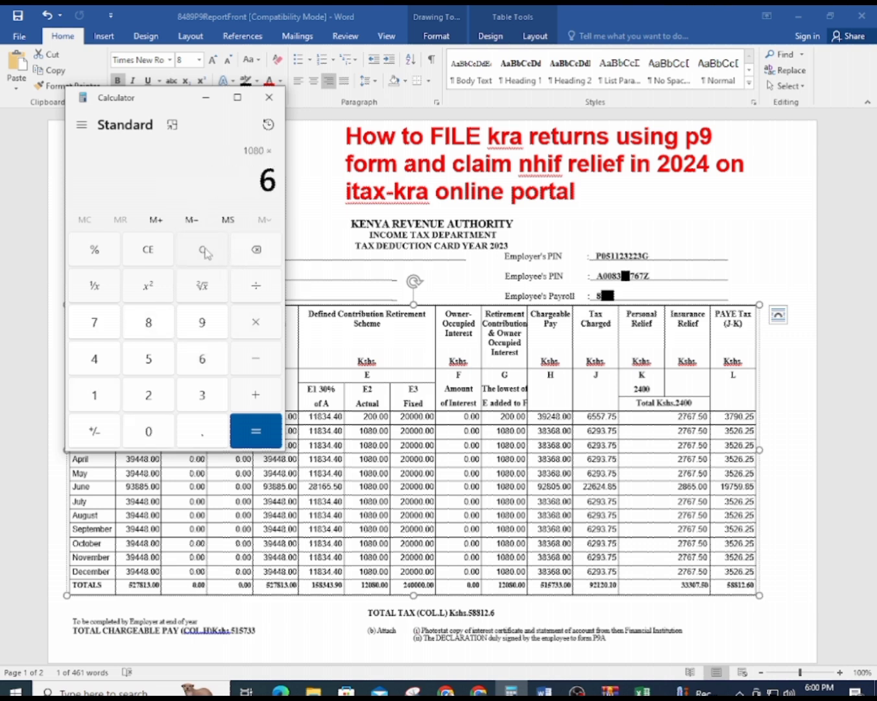
{"action": "key", "text": "Return"}
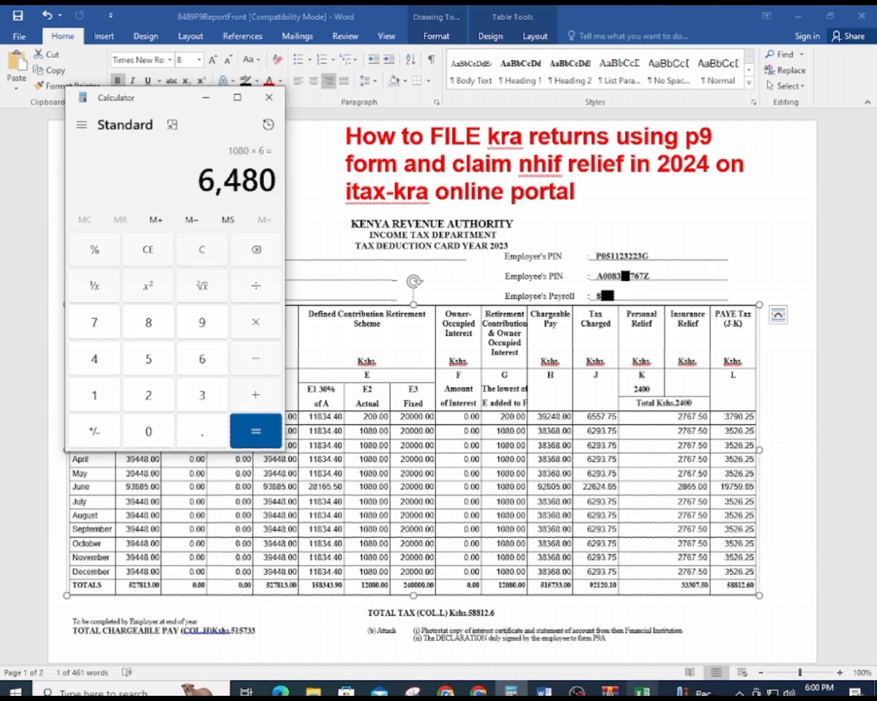
{"action": "left_click", "coordinate": [642, 690]}
{"action": "type", "text": "6"}
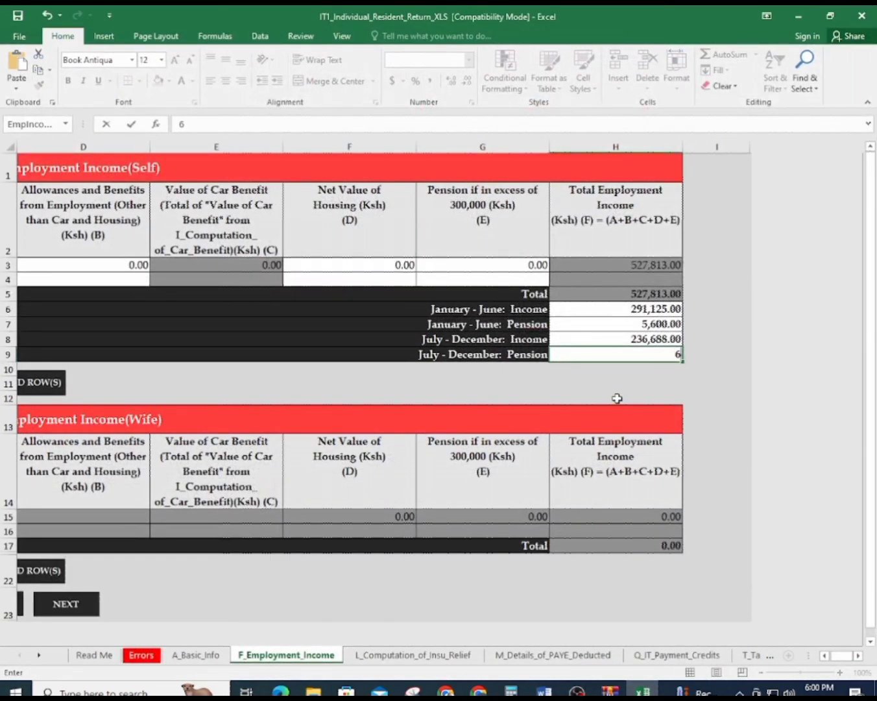
{"action": "type", "text": "480"}
Confirm 6,480 in H9 as the July–December pension and go to the L_Computation_of_Insu_Relief sheet
{"action": "left_click", "coordinate": [670, 360]}
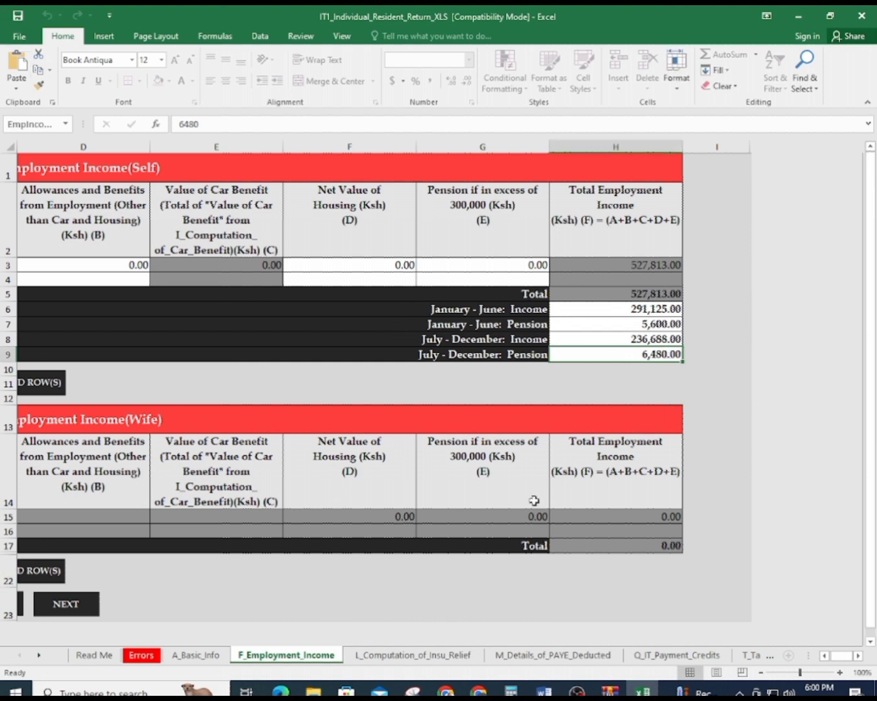
{"action": "left_click_drag", "start_coordinate": [845, 656], "coordinate": [828, 656]}
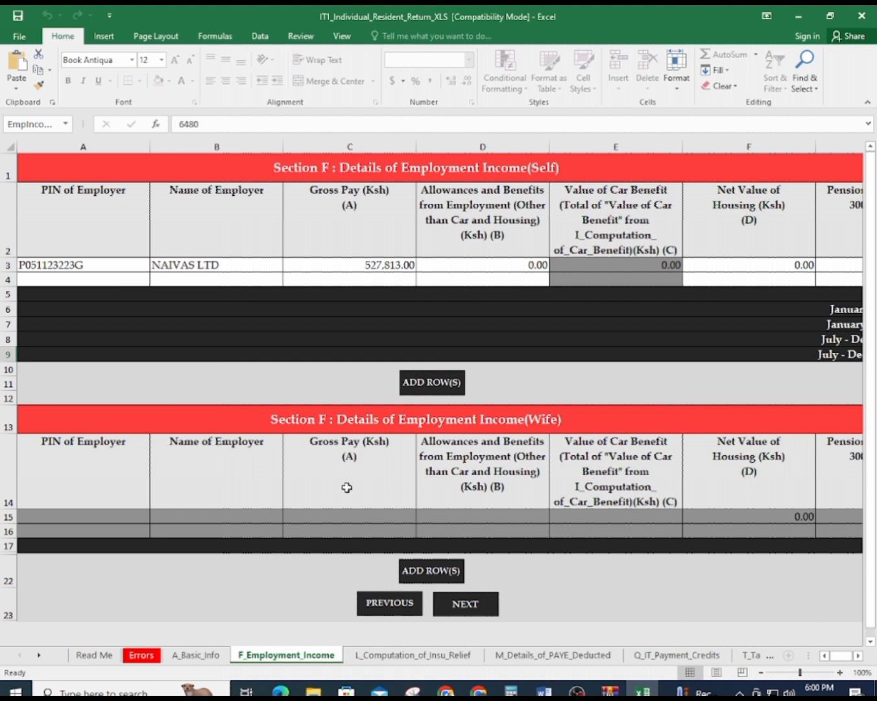
{"action": "scroll", "coordinate": [276, 480], "scroll_direction": "down", "scroll_amount": 3}
{"action": "scroll", "coordinate": [268, 510], "scroll_direction": "up", "scroll_amount": 3}
{"action": "left_click", "coordinate": [428, 657]}
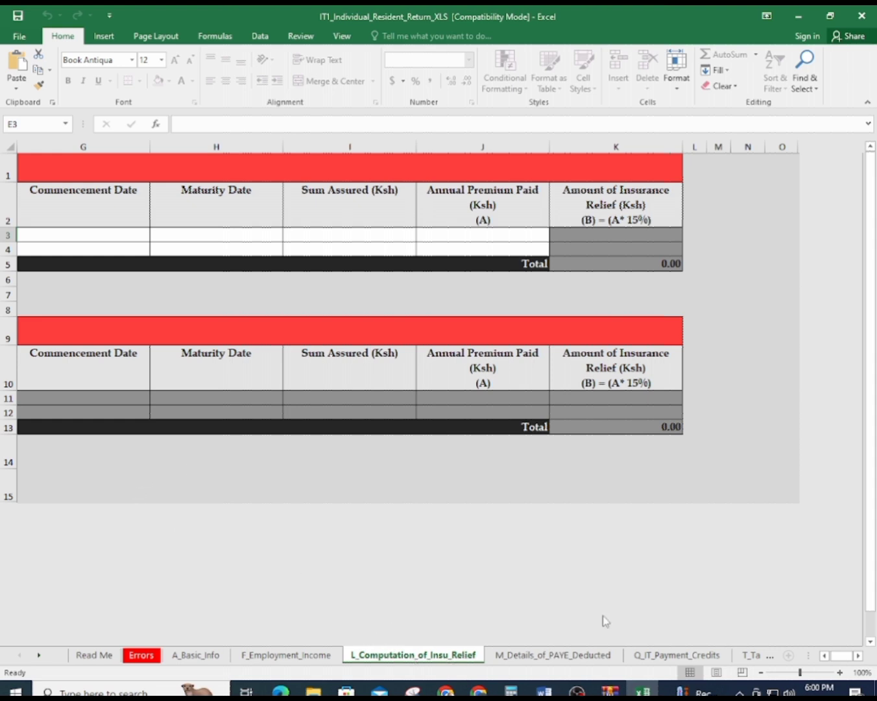
Enter the insurance company's PIN in cell A3
{"action": "left_click_drag", "start_coordinate": [841, 656], "coordinate": [812, 637]}
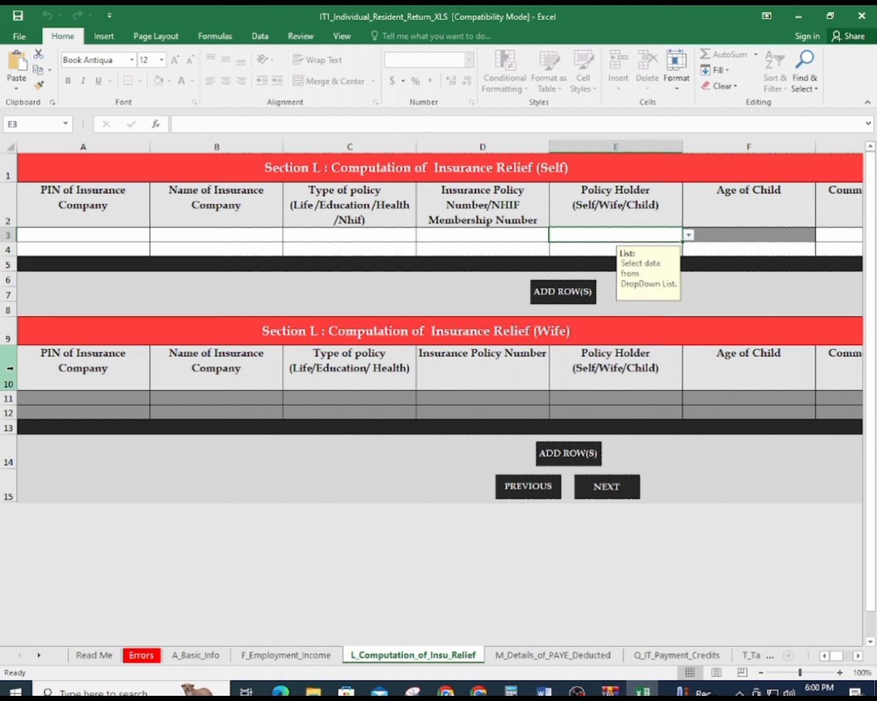
{"action": "left_click", "coordinate": [51, 235]}
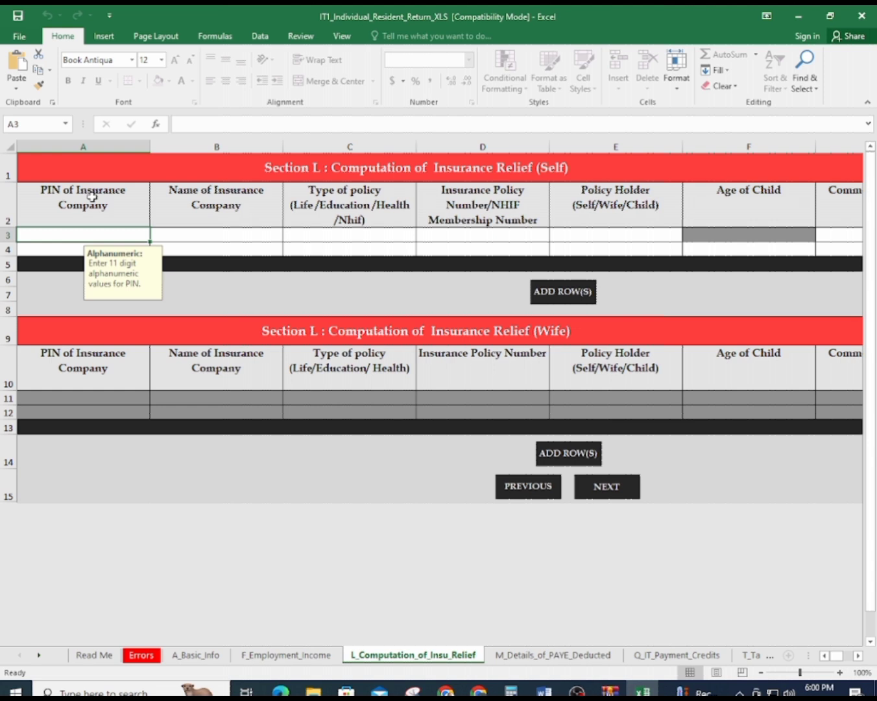
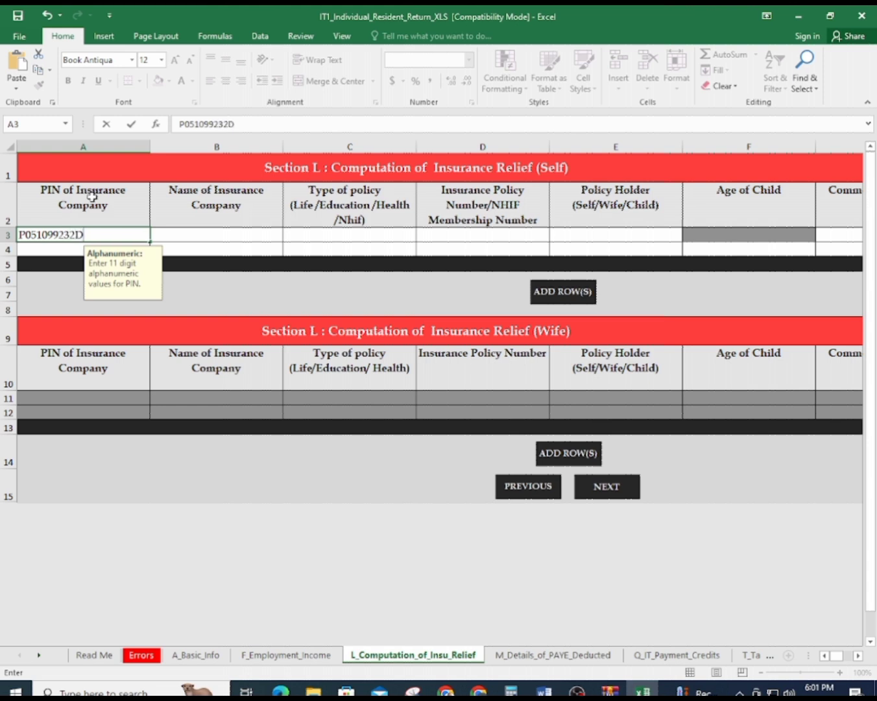
{"action": "left_click", "coordinate": [191, 223]}
Type NHIF as the insurance company name in B3
{"action": "left_click", "coordinate": [192, 236]}
{"action": "double_click", "coordinate": [194, 235]}
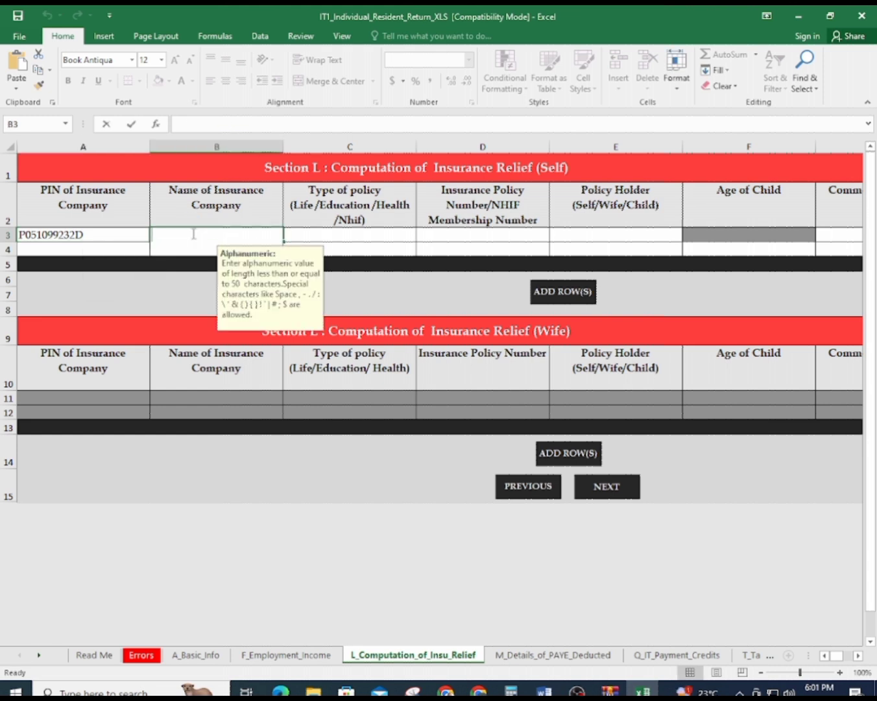
{"action": "type", "text": "NI"}
{"action": "key", "text": "BackSpace"}
{"action": "type", "text": "H"}
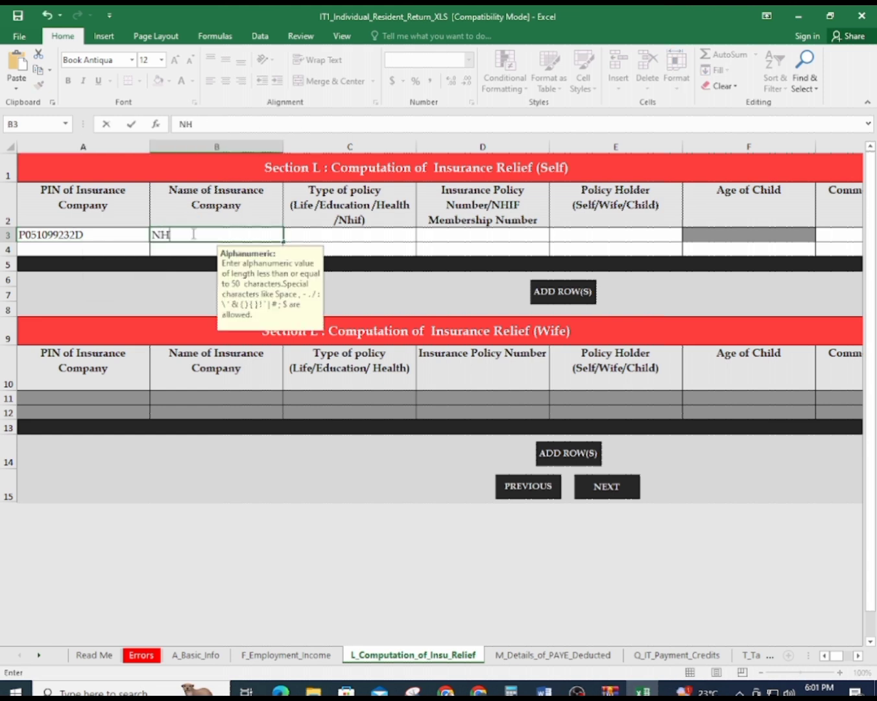
{"action": "type", "text": "IF"}
{"action": "key", "text": "BackSpace"}
{"action": "left_click", "coordinate": [333, 237]}
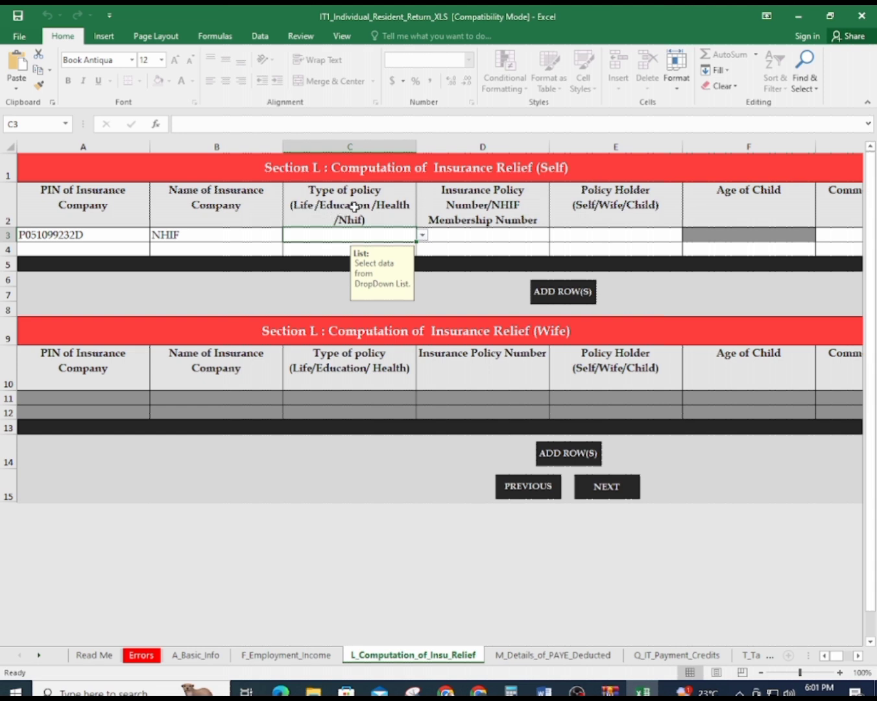
Choose Nhif as the policy type in C3, filling Self as policy holder
{"action": "left_click", "coordinate": [421, 239]}
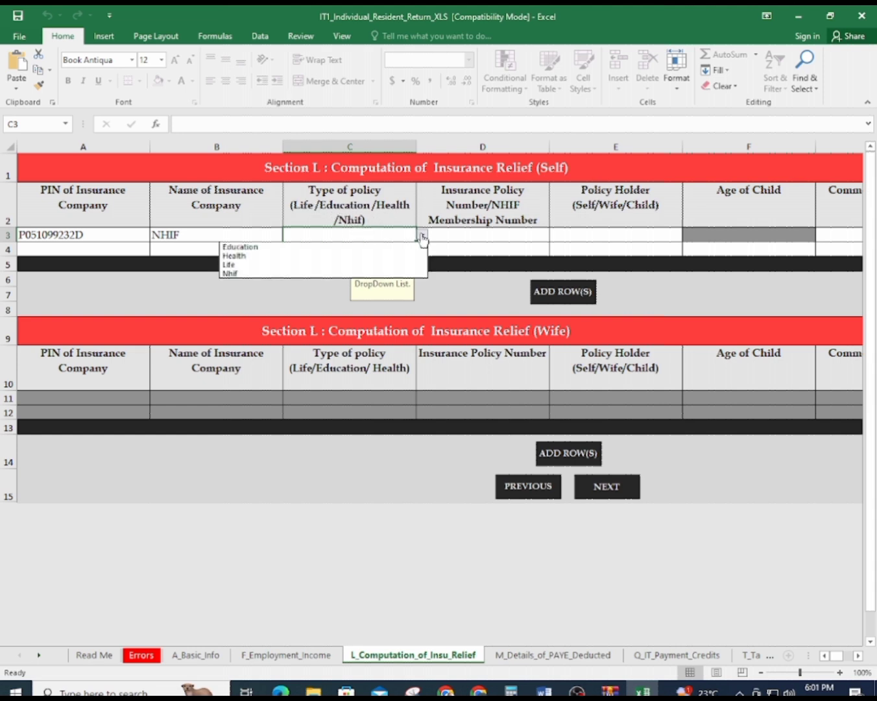
{"action": "left_click", "coordinate": [255, 275]}
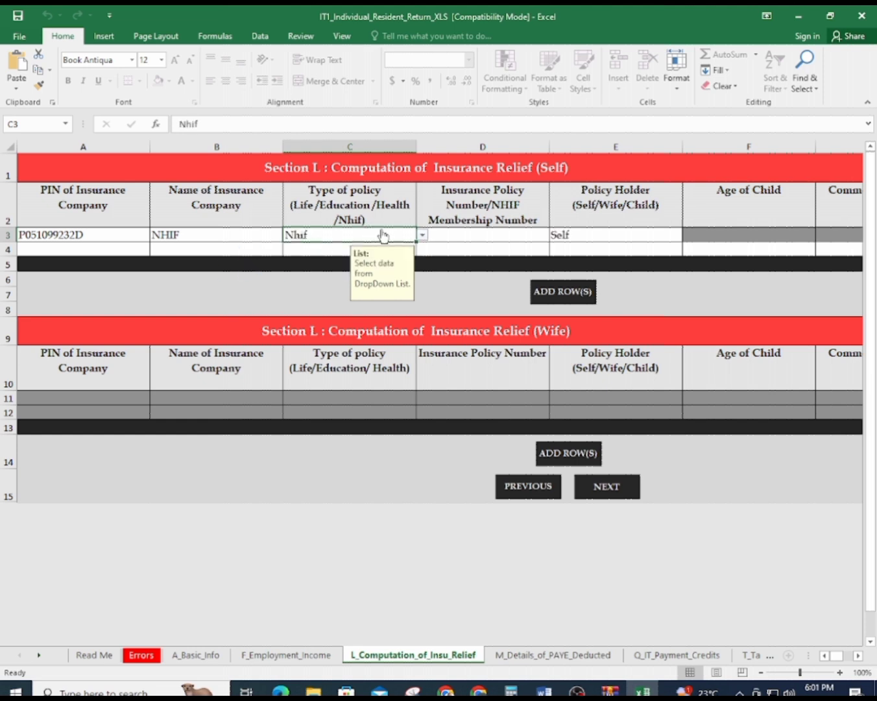
{"action": "left_click", "coordinate": [475, 234]}
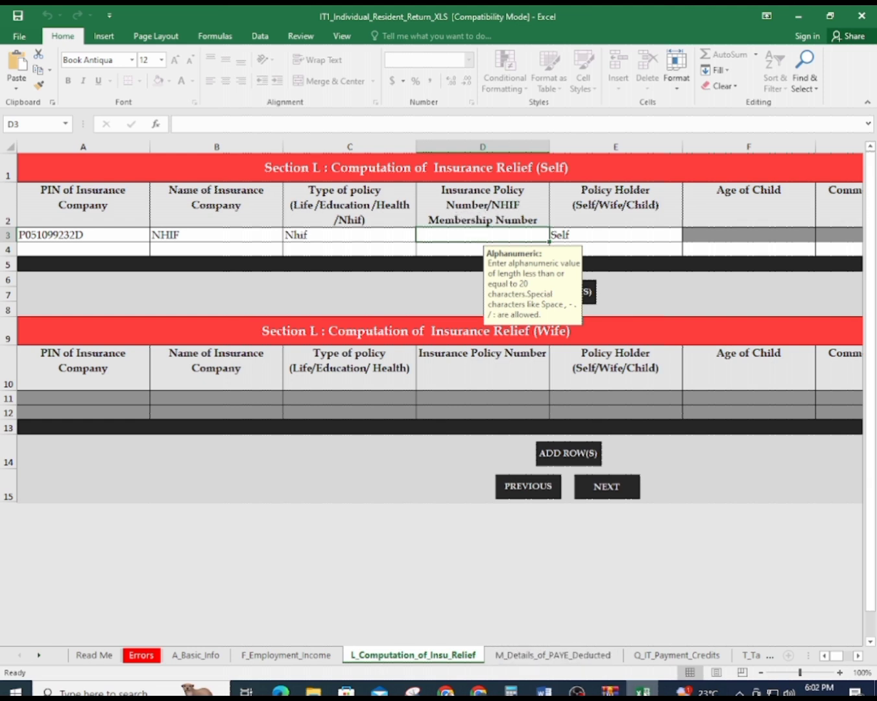
Minimize Calculator, highlight the red NHIF member-number note under the Word P9 table, then return to Excel
{"action": "key", "text": "alt+Tab"}
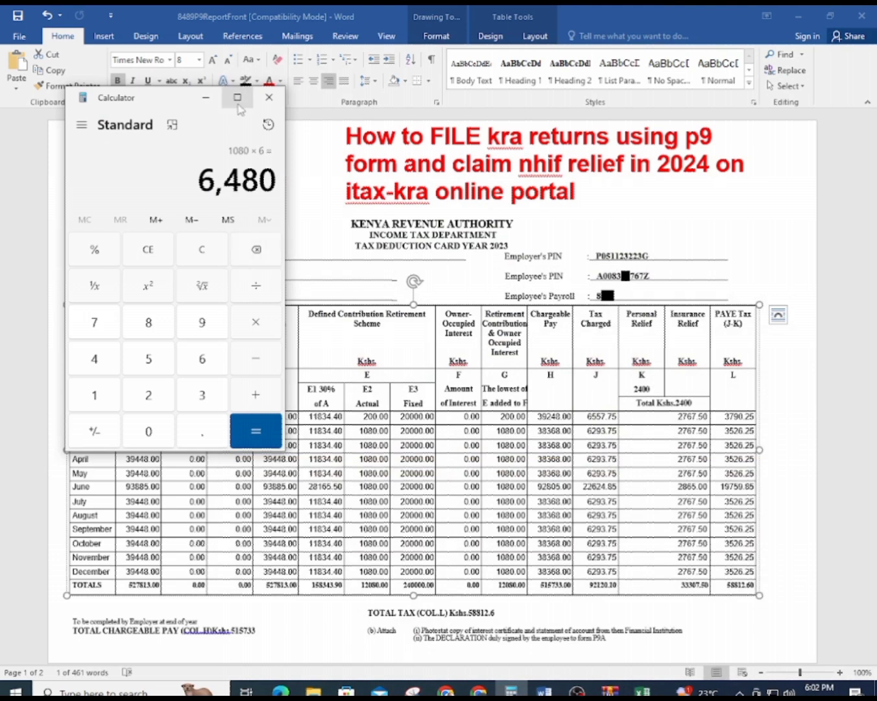
{"action": "left_click", "coordinate": [206, 98]}
{"action": "scroll", "coordinate": [377, 373], "scroll_direction": "down", "scroll_amount": 3}
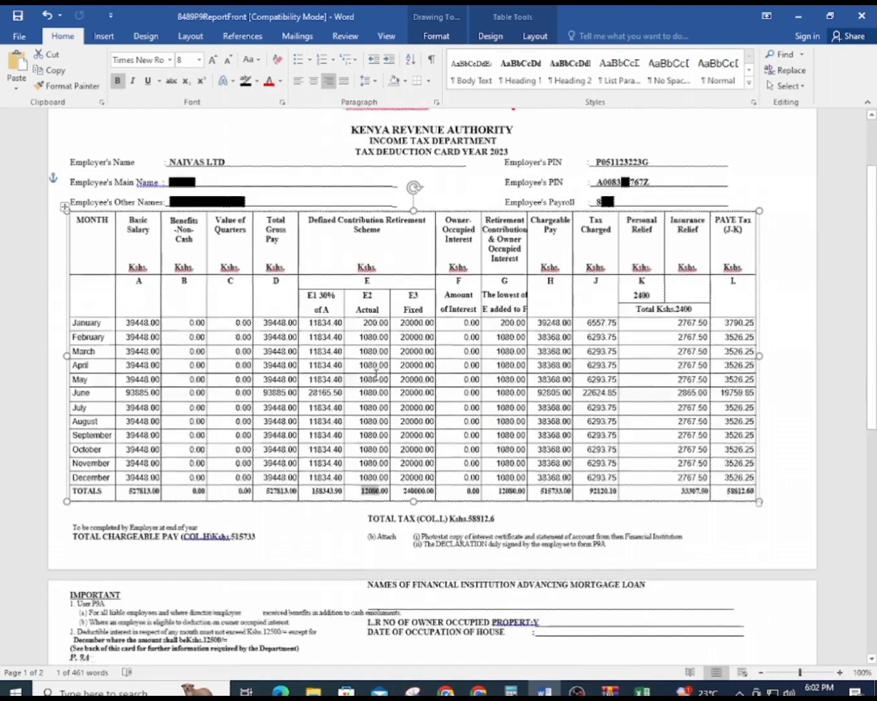
{"action": "scroll", "coordinate": [376, 372], "scroll_direction": "down", "scroll_amount": 8}
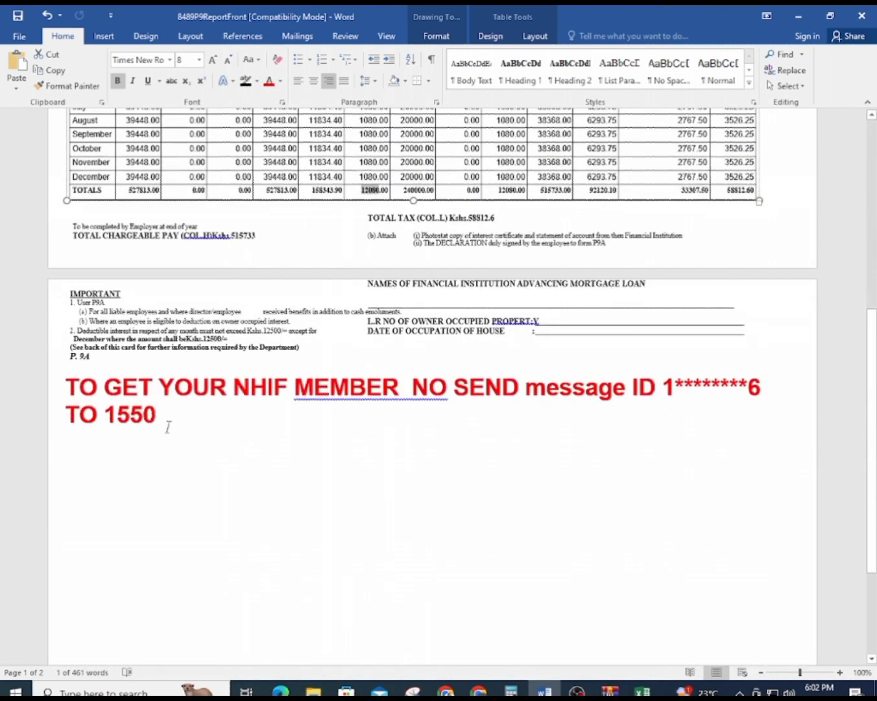
{"action": "left_click_drag", "start_coordinate": [69, 392], "coordinate": [338, 414]}
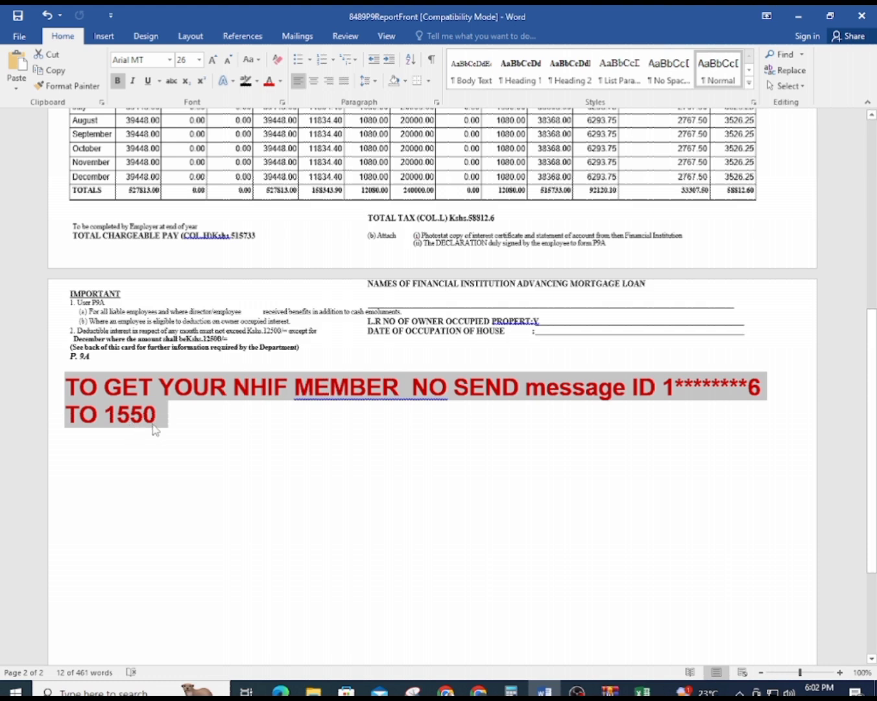
{"action": "mouse_move", "coordinate": [577, 690]}
{"action": "mouse_move", "coordinate": [642, 691]}
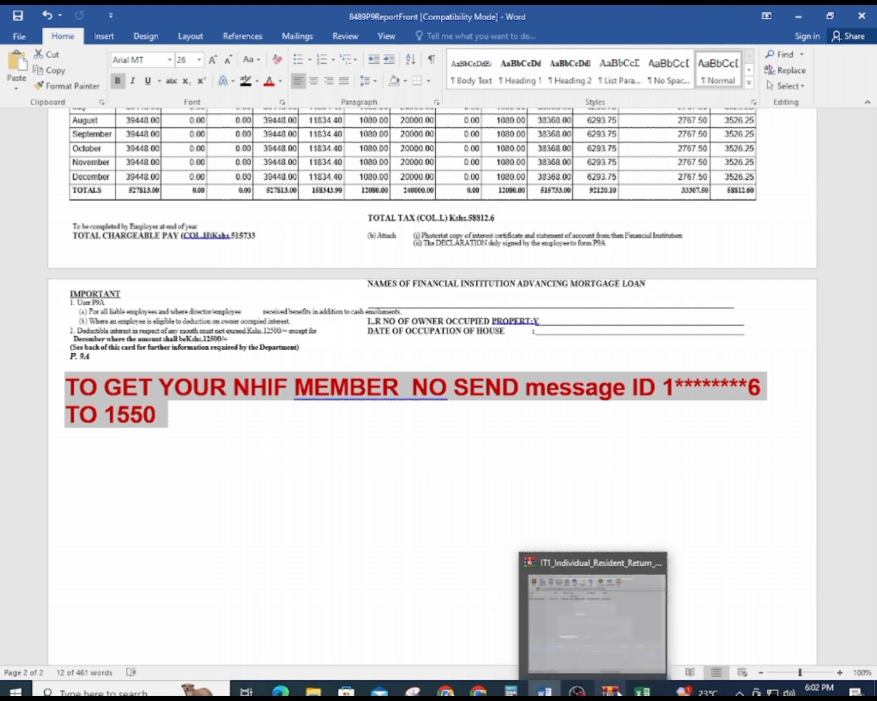
{"action": "left_click", "coordinate": [643, 691]}
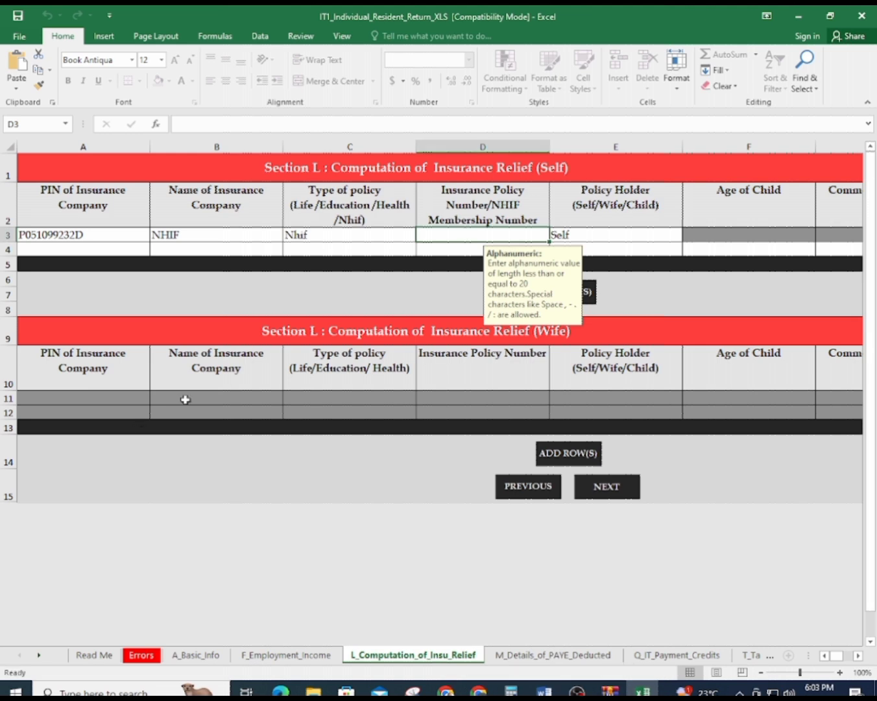
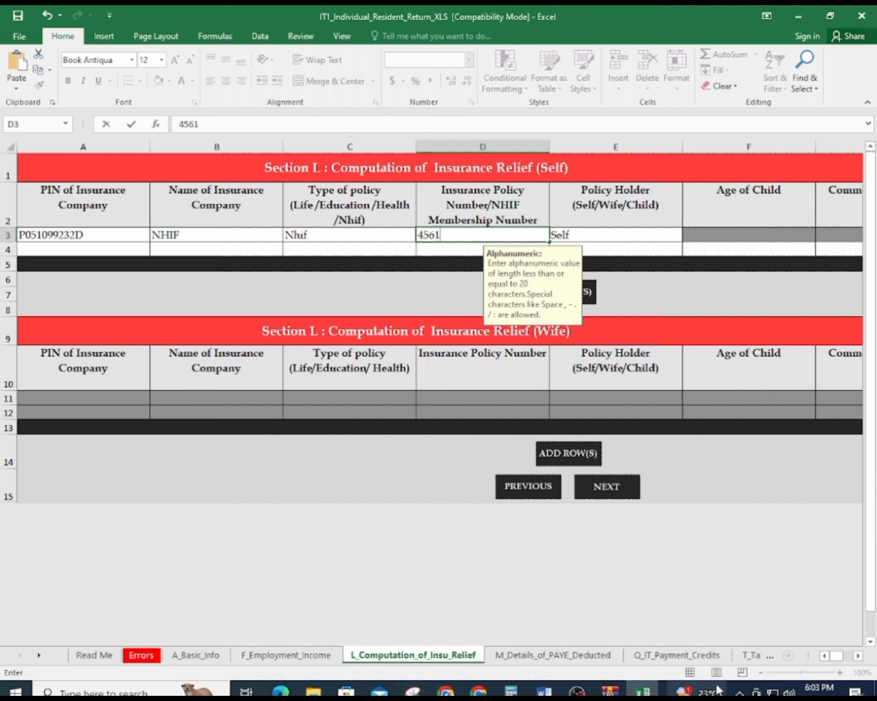
Enter the NHIF membership number in D3, checking it against the Word P9
{"action": "left_click", "coordinate": [543, 692]}
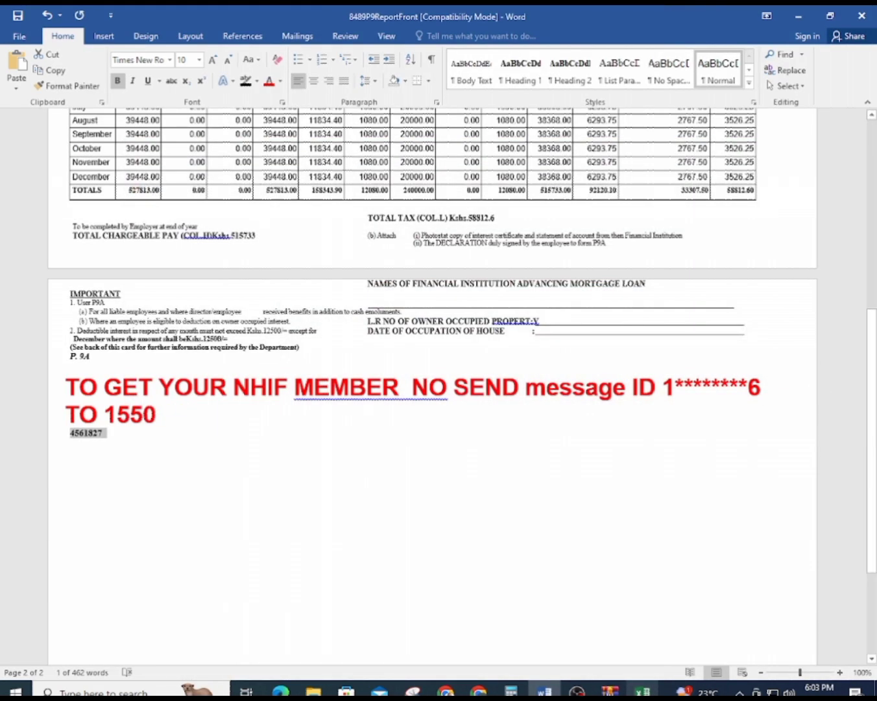
{"action": "left_click", "coordinate": [642, 691]}
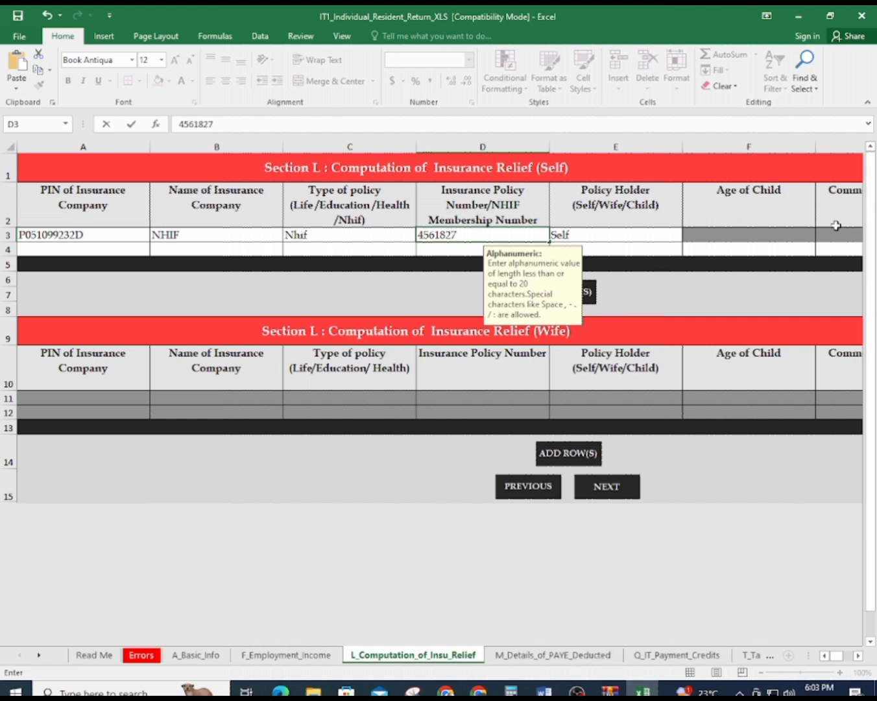
{"action": "left_click", "coordinate": [677, 297]}
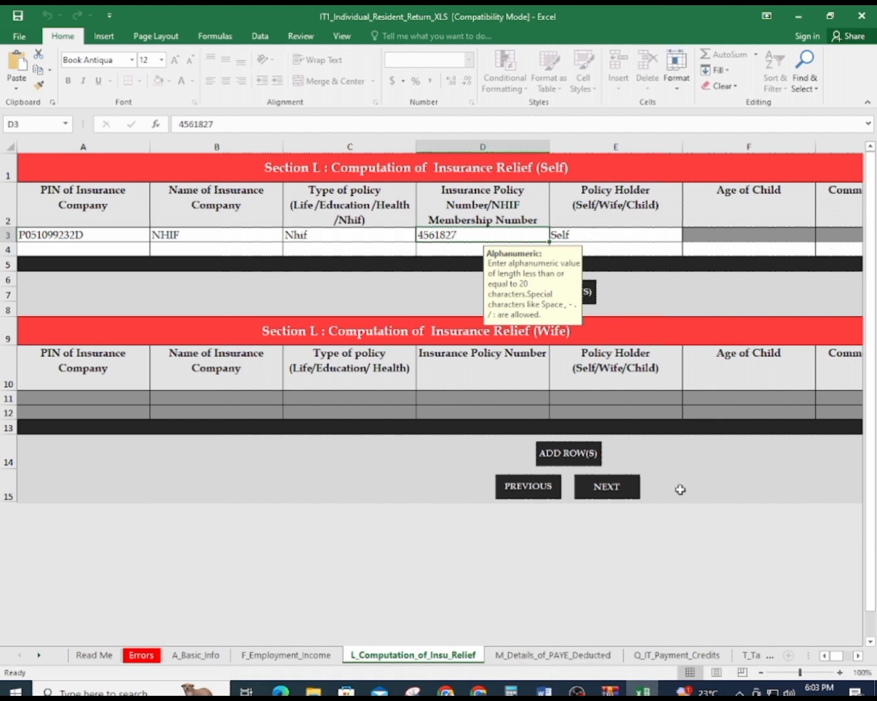
Scroll the sheet right to show the Amount of Insurance Relief totals at 0.00
{"action": "left_click", "coordinate": [859, 656]}
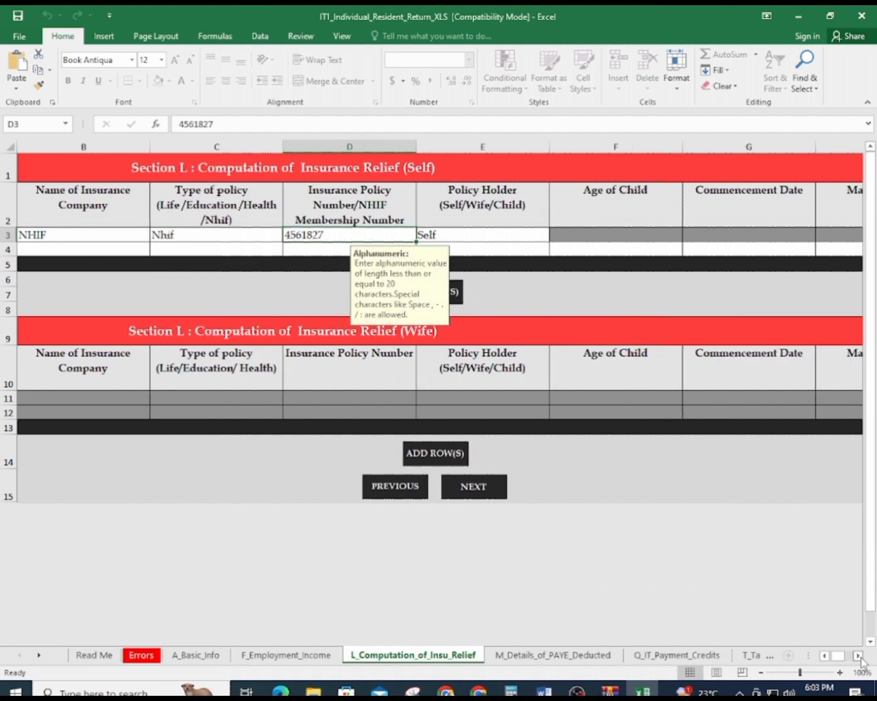
{"action": "left_click", "coordinate": [858, 656]}
{"action": "left_click", "coordinate": [858, 656]}
{"action": "left_click", "coordinate": [859, 656]}
{"action": "left_click", "coordinate": [859, 656]}
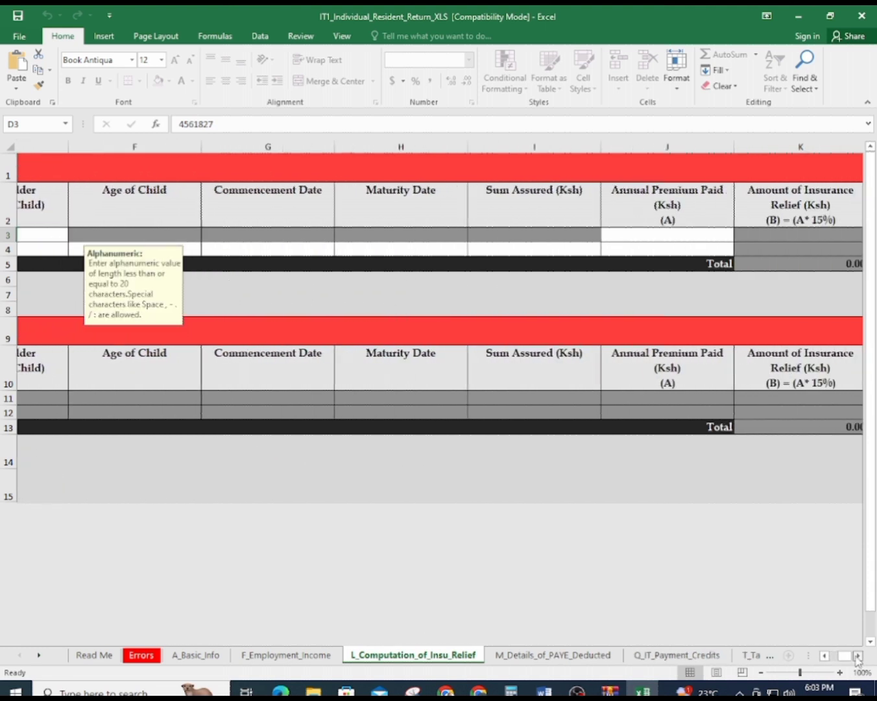
{"action": "left_click", "coordinate": [858, 656]}
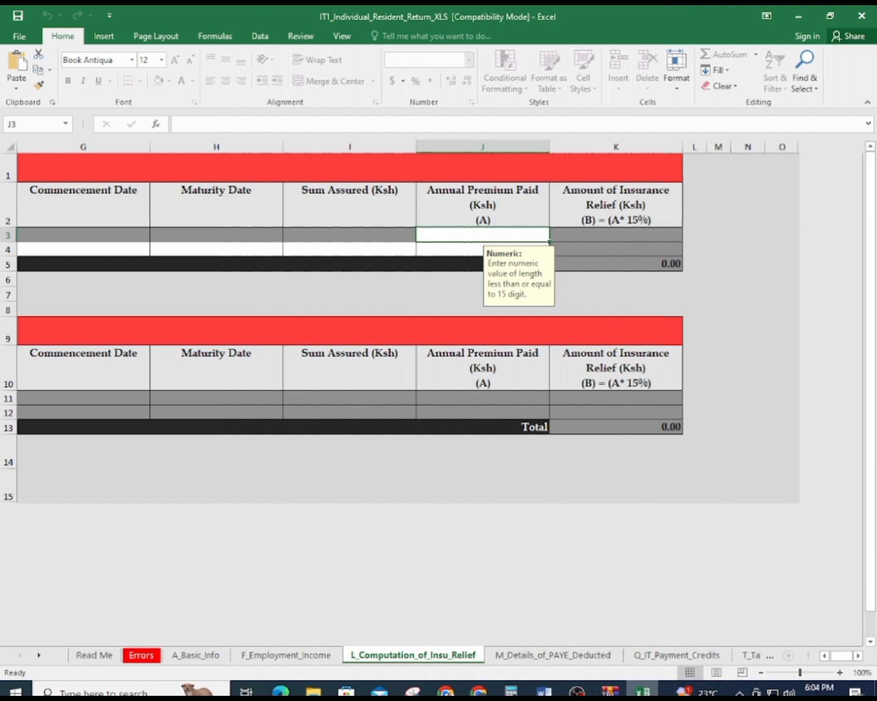
In the Word P9 table, highlight Personal Relief 2400 and January's 2767.50 insurance relief
{"action": "left_click", "coordinate": [543, 692]}
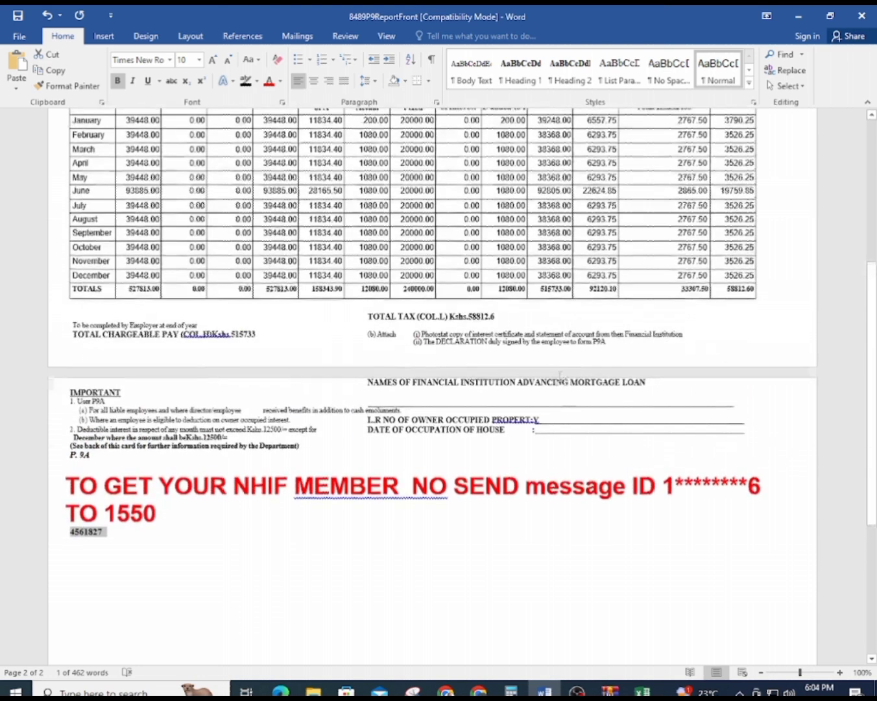
{"action": "scroll", "coordinate": [559, 374], "scroll_direction": "up", "scroll_amount": 5}
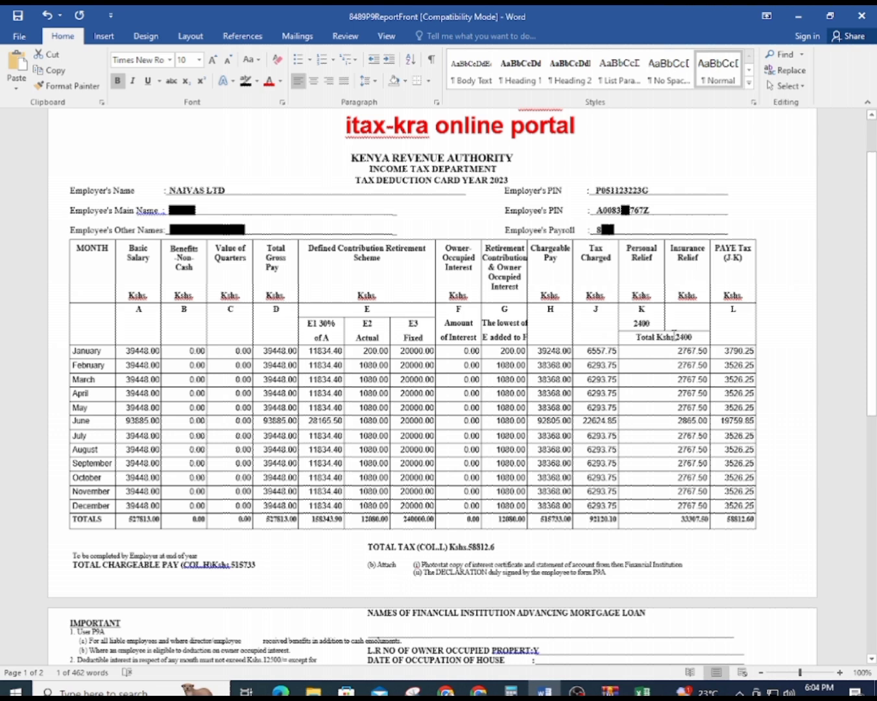
{"action": "left_click", "coordinate": [644, 324]}
{"action": "double_click", "coordinate": [643, 322]}
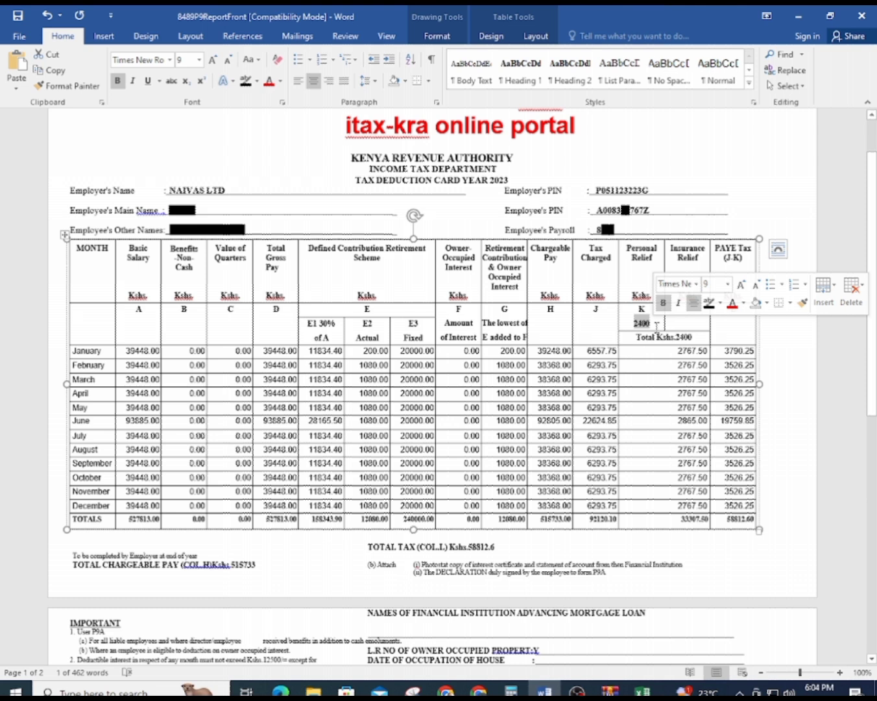
{"action": "left_click_drag", "start_coordinate": [675, 350], "coordinate": [707, 354]}
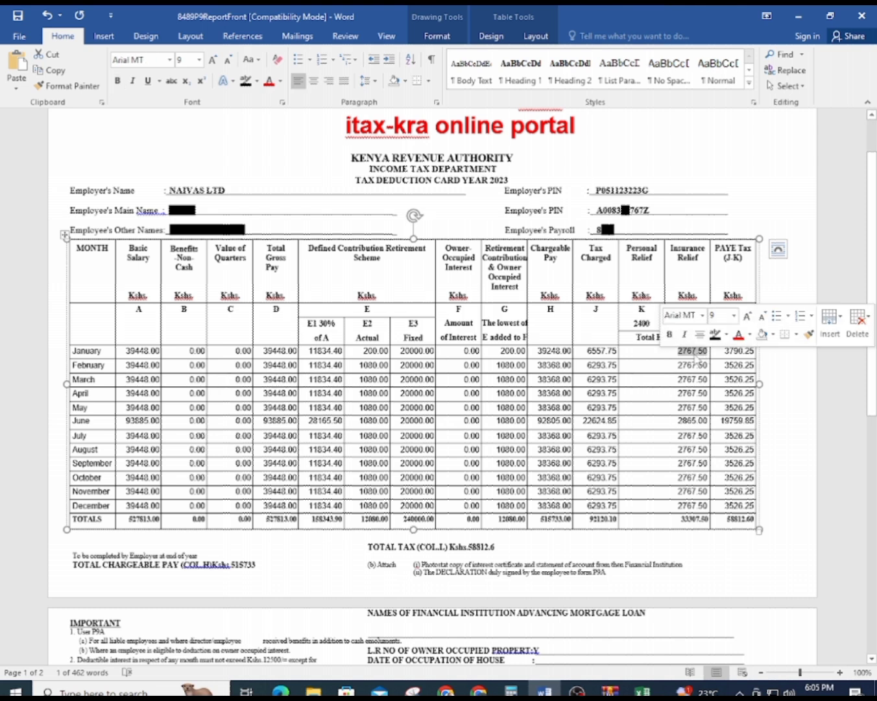
{"action": "double_click", "coordinate": [639, 323]}
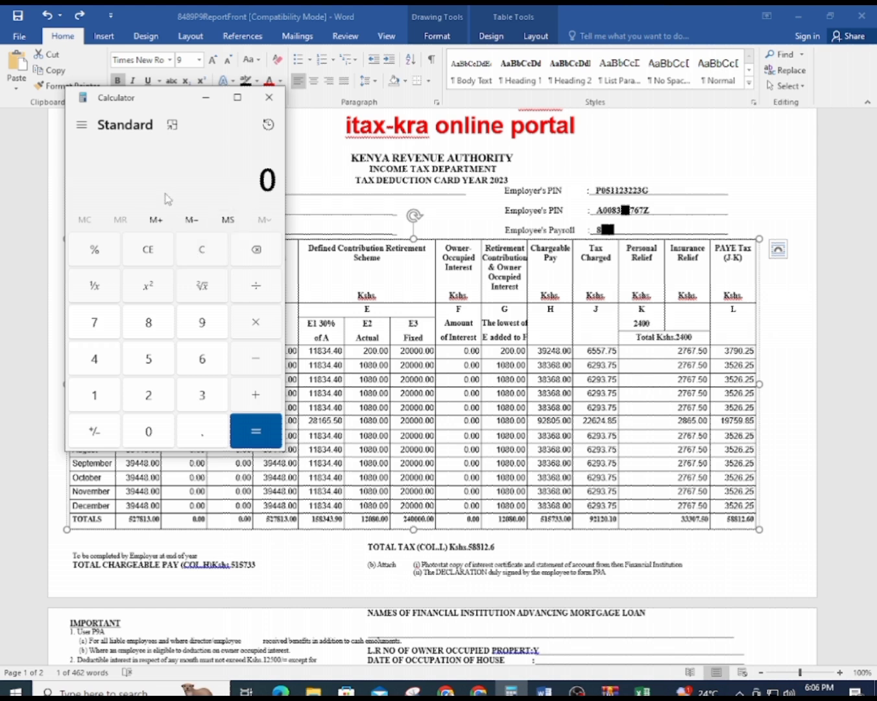
Calculate the annual personal relief 2400 × 12 = 28,800 in Calculator
{"action": "type", "text": "2400"}
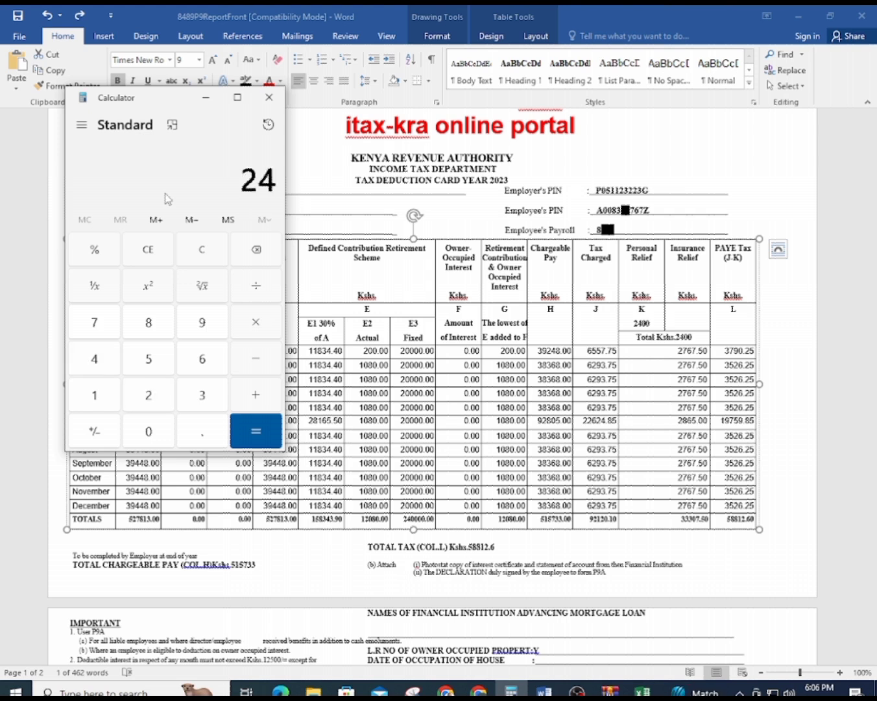
{"action": "key", "text": "asterisk"}
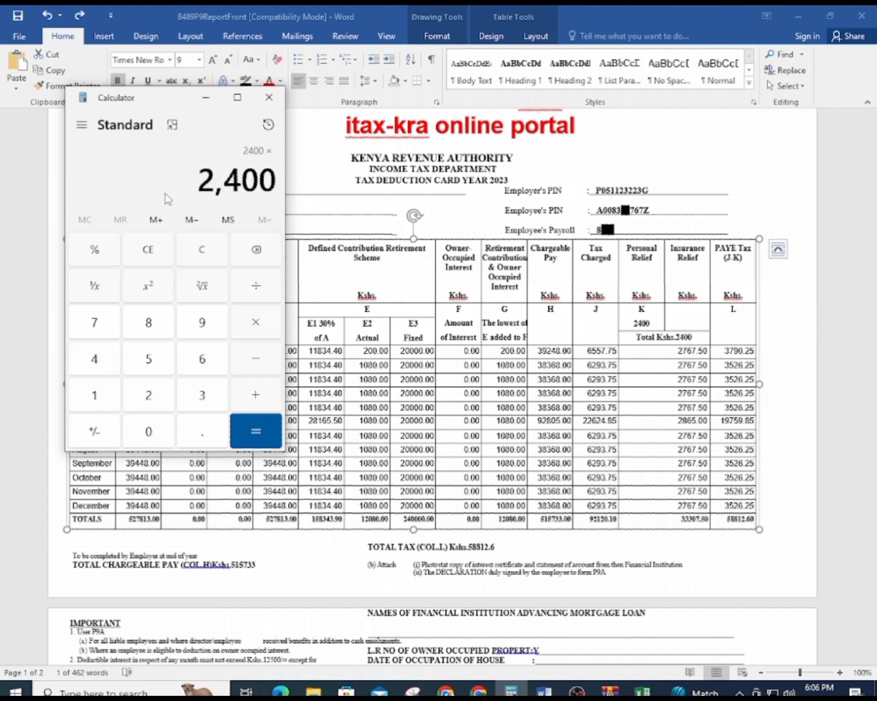
{"action": "type", "text": "12"}
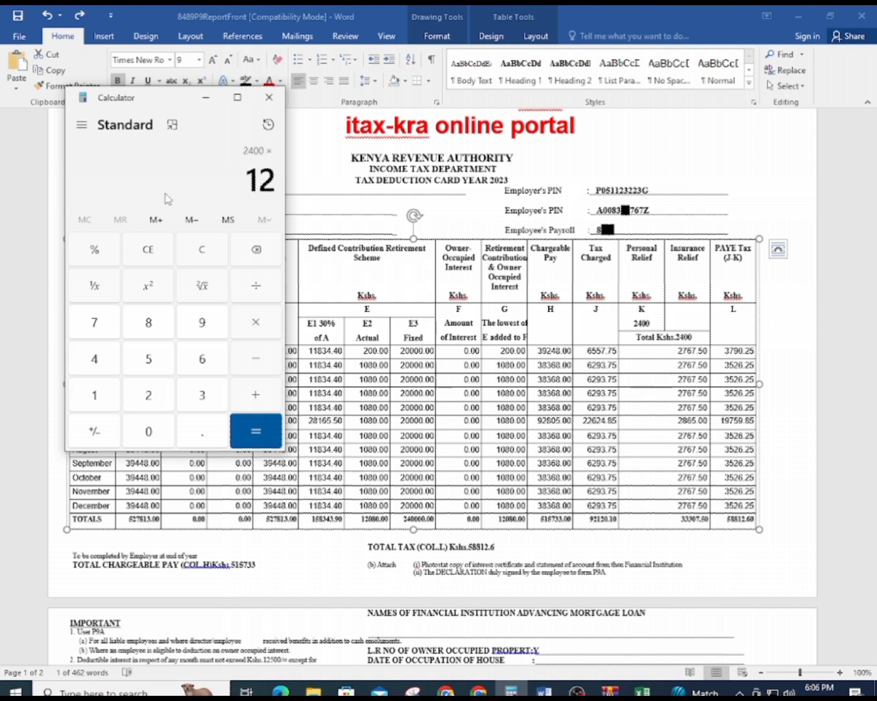
{"action": "key", "text": "Return"}
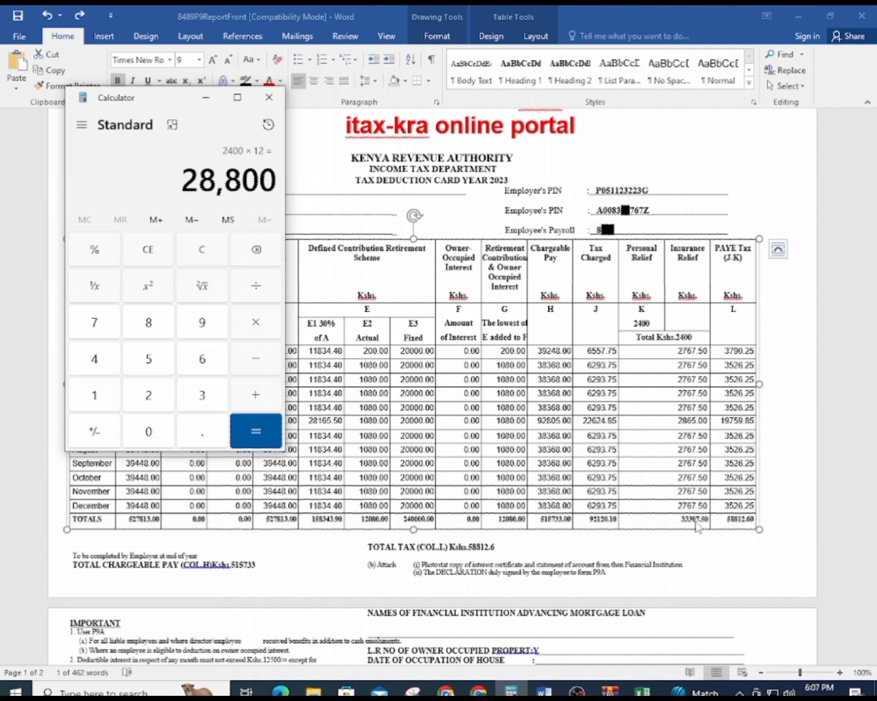
{"action": "left_click", "coordinate": [675, 525]}
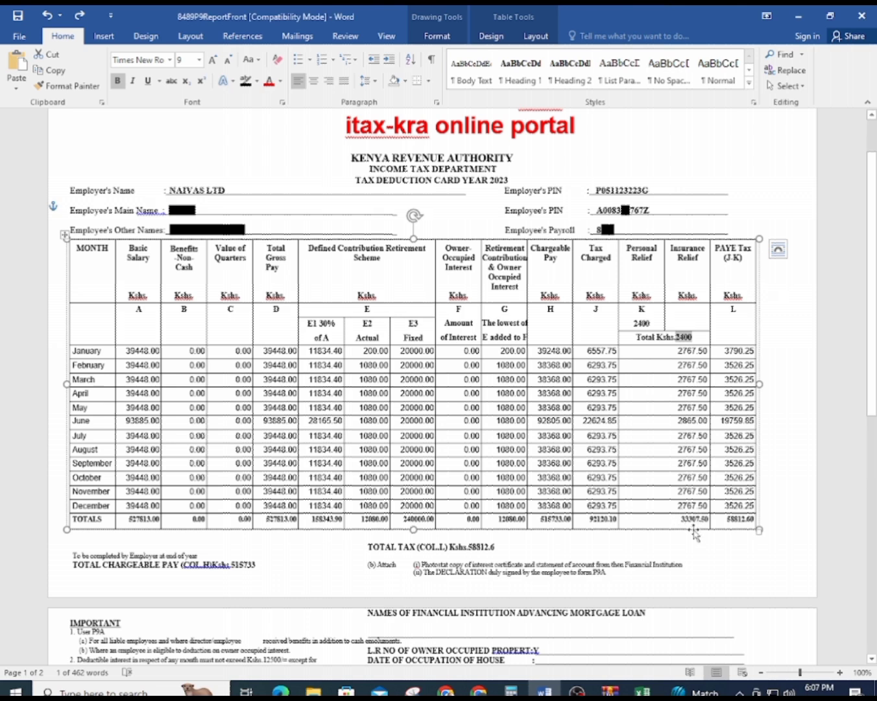
{"action": "key", "text": "alt+Tab"}
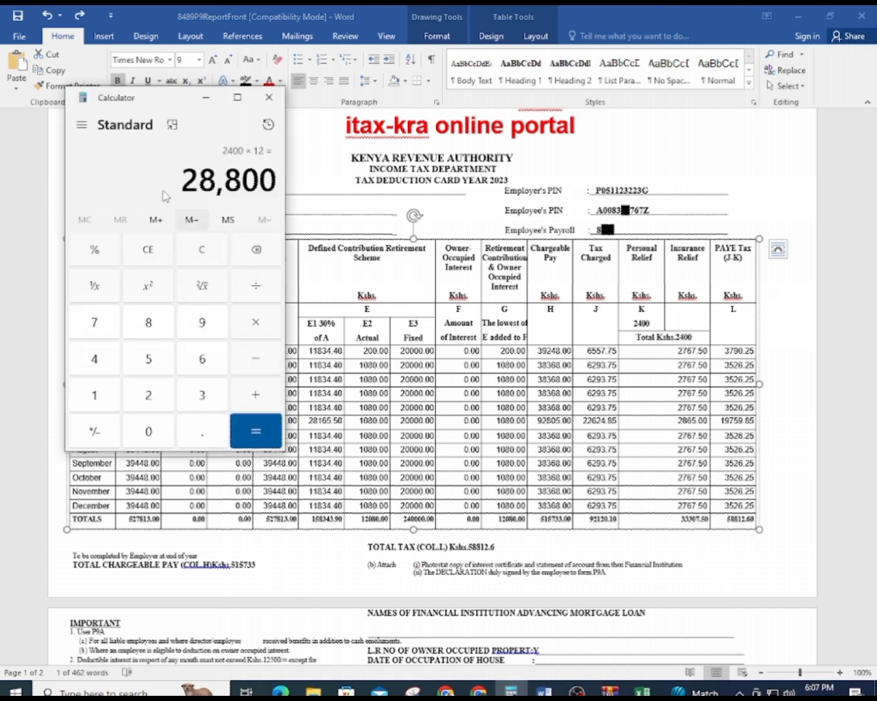
Subtract the 33,307 relief total from 28,800 to get -4,507
{"action": "key", "text": "minus"}
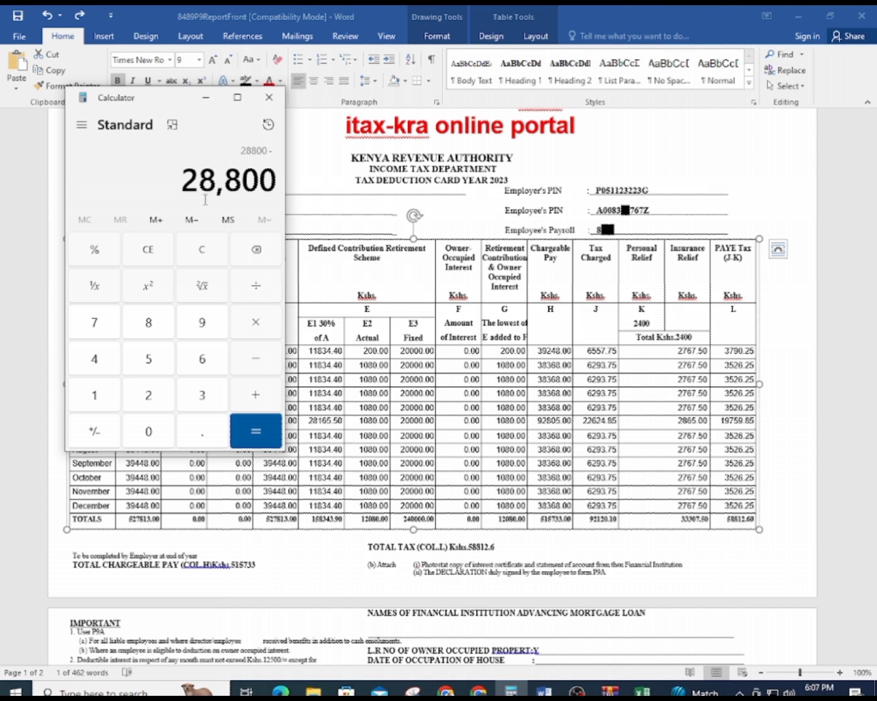
{"action": "type", "text": "33"}
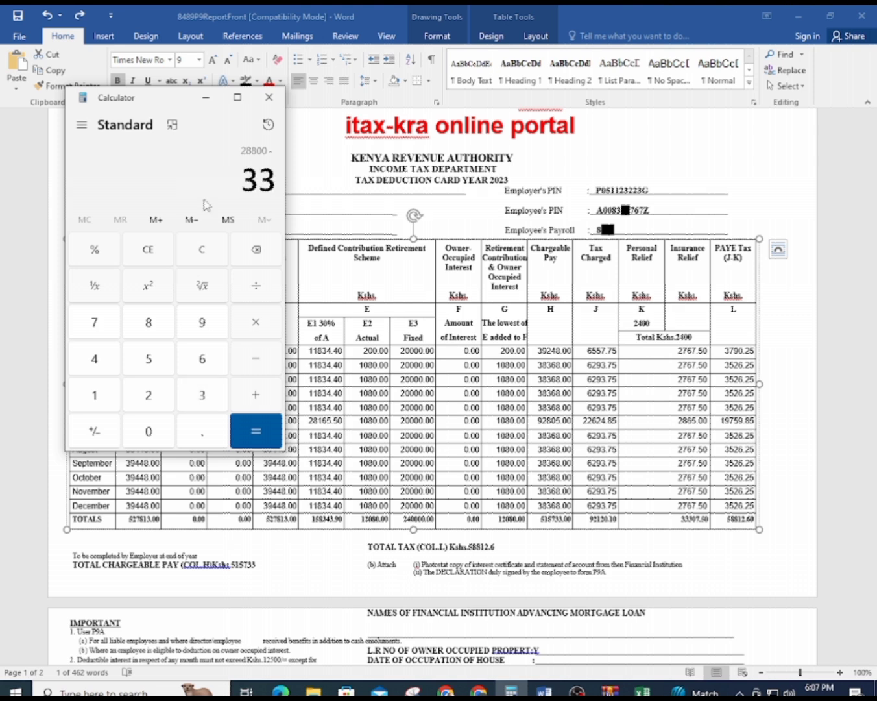
{"action": "type", "text": ",307"}
{"action": "key", "text": "Return"}
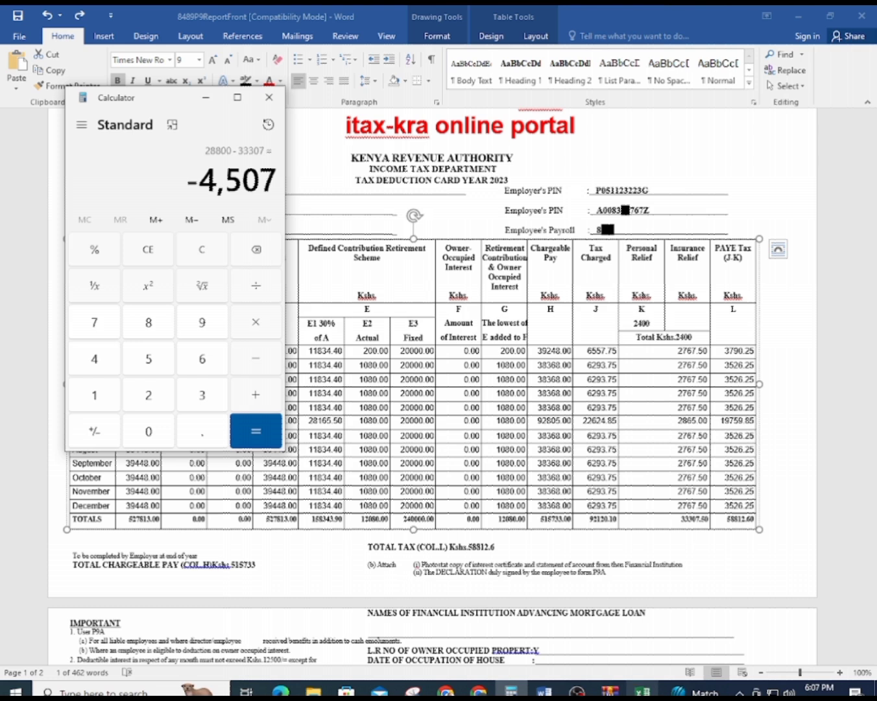
{"action": "left_click", "coordinate": [642, 691]}
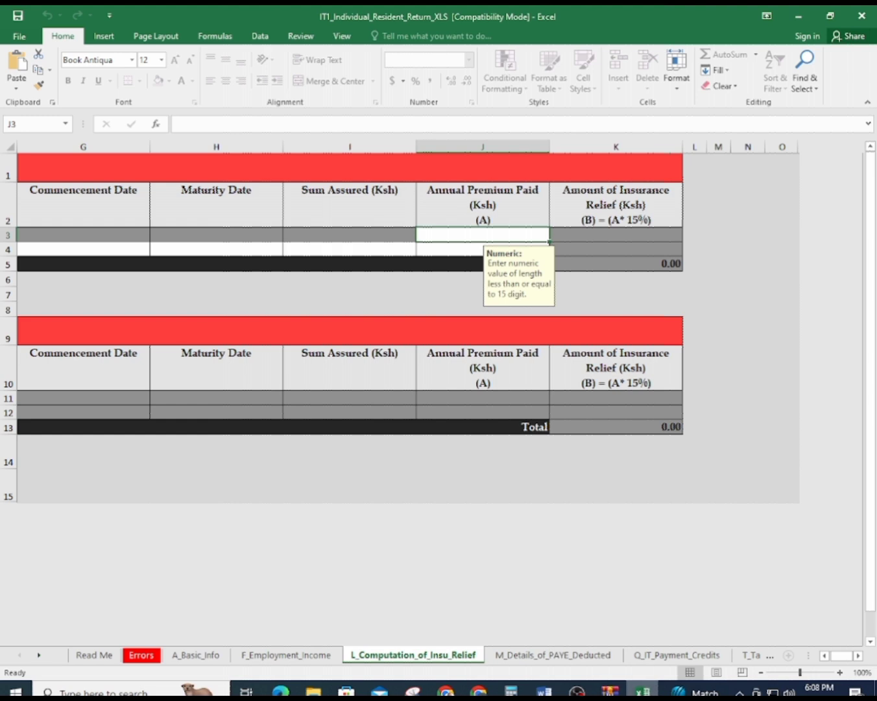
Compute the annual premium as 4,507 × 100 ÷ 15 ≈ 30,046.67 in Calculator
{"action": "left_click", "coordinate": [511, 691]}
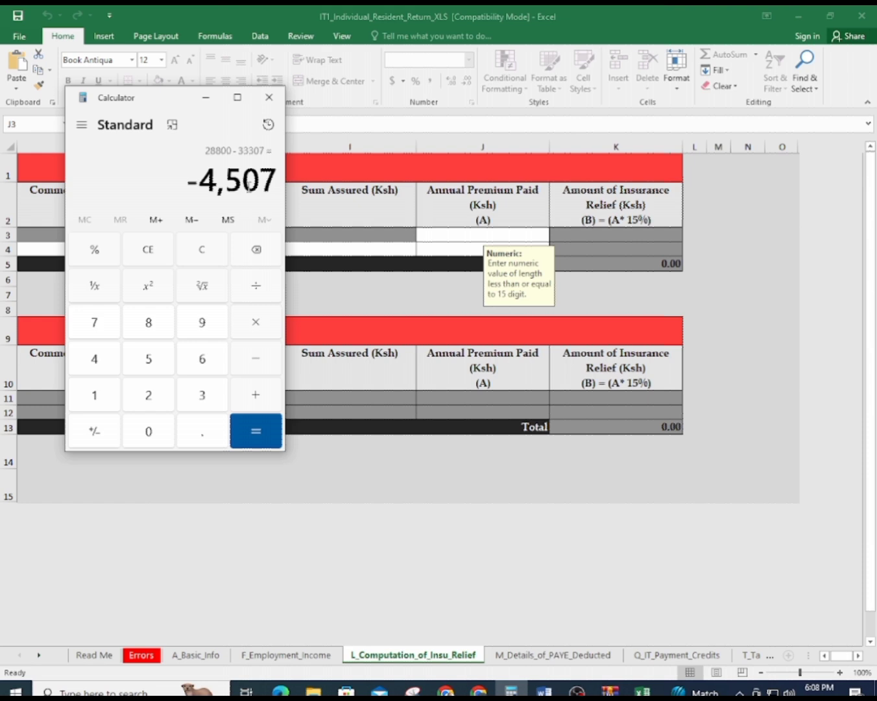
{"action": "key", "text": "asterisk"}
{"action": "type", "text": "100"}
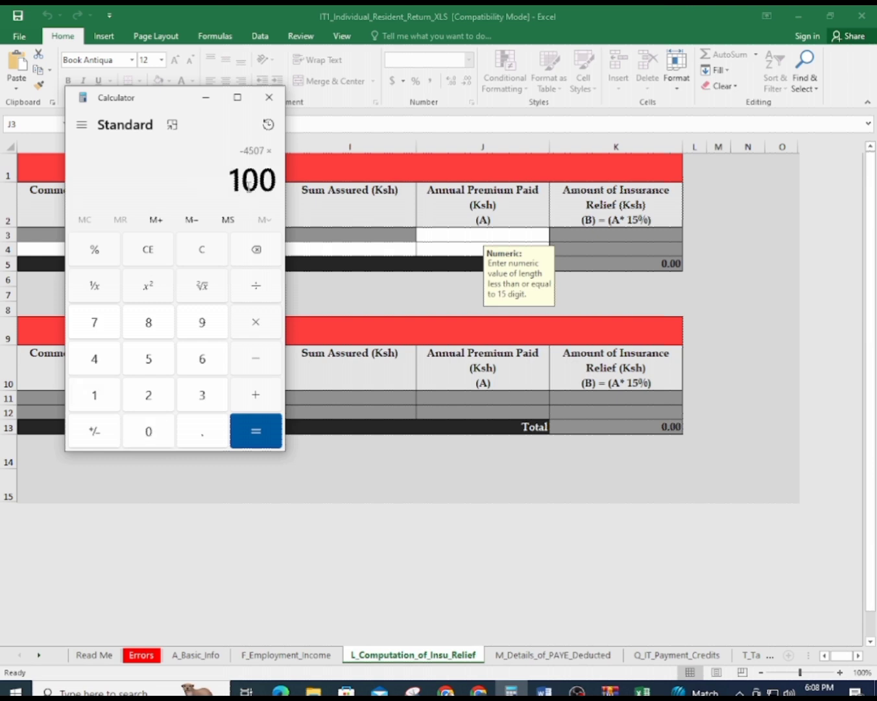
{"action": "key", "text": "slash"}
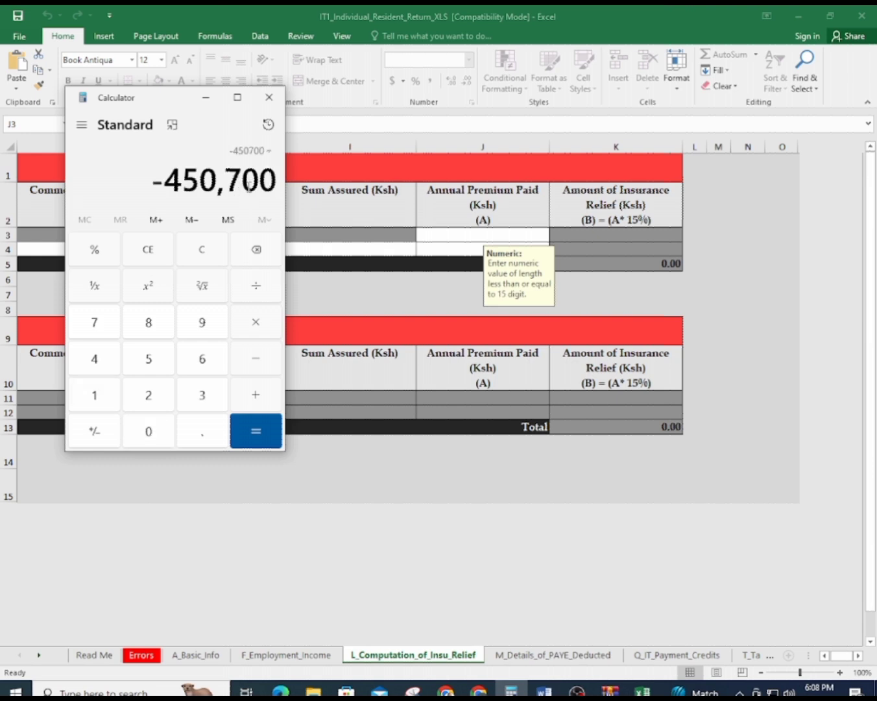
{"action": "type", "text": "15"}
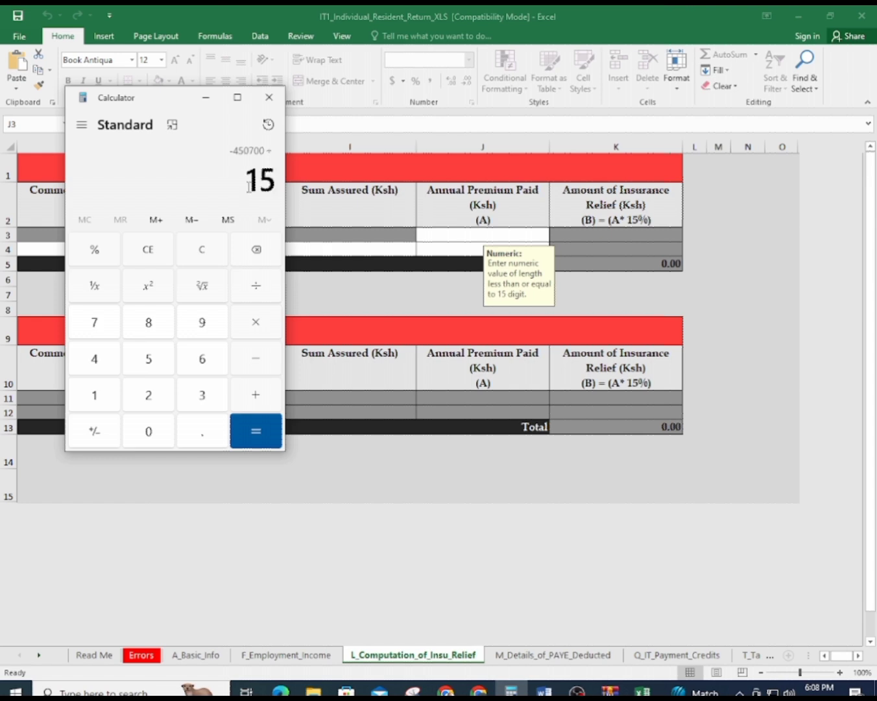
{"action": "key", "text": "Return"}
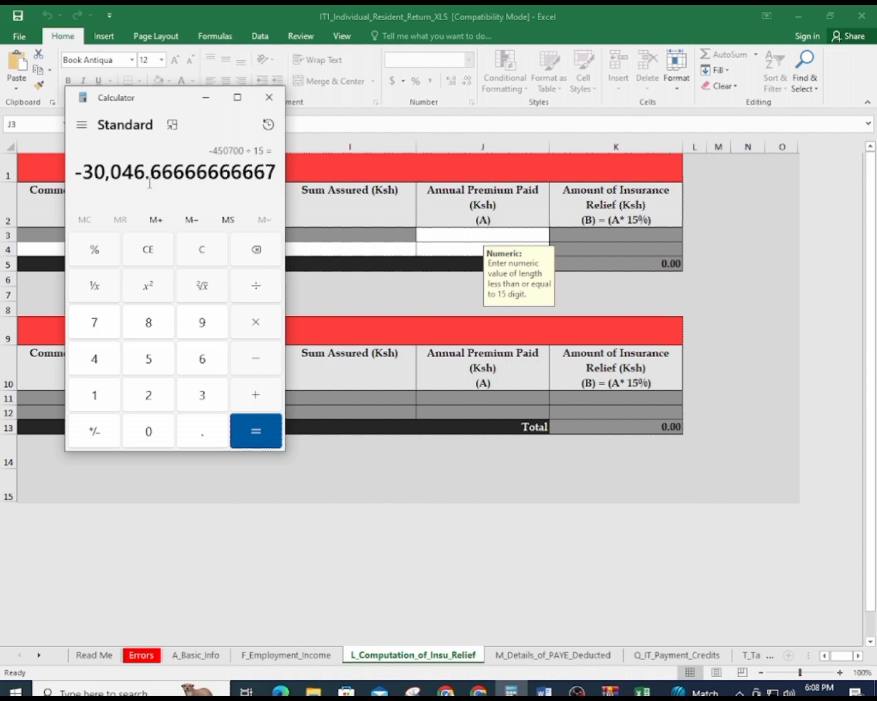
{"action": "left_click", "coordinate": [469, 236]}
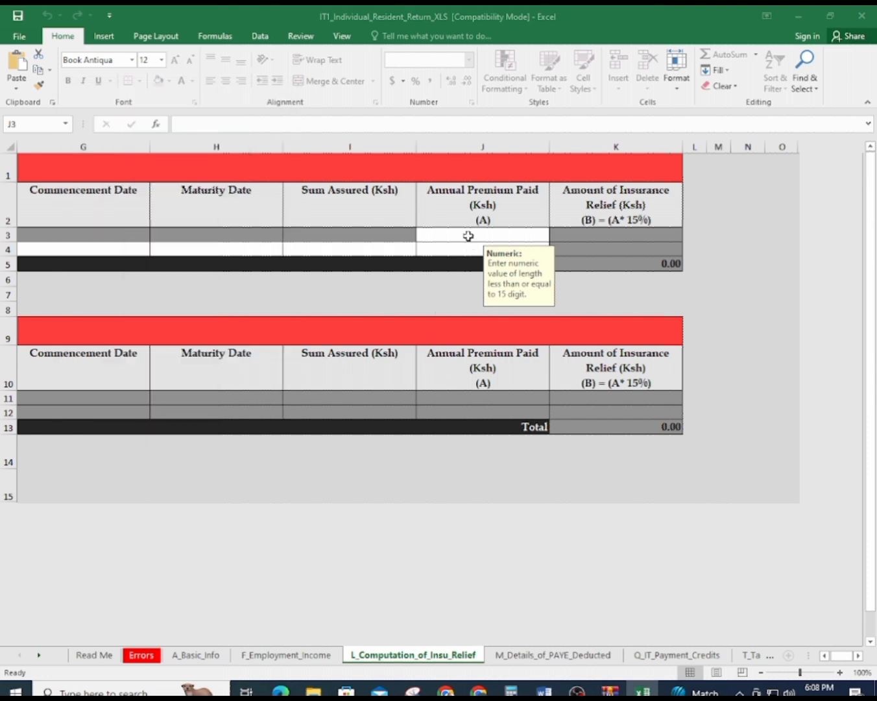
Enter the 30,046.67 annual premium in J3 and check it against the Calculator history
{"action": "type", "text": "30046.67"}
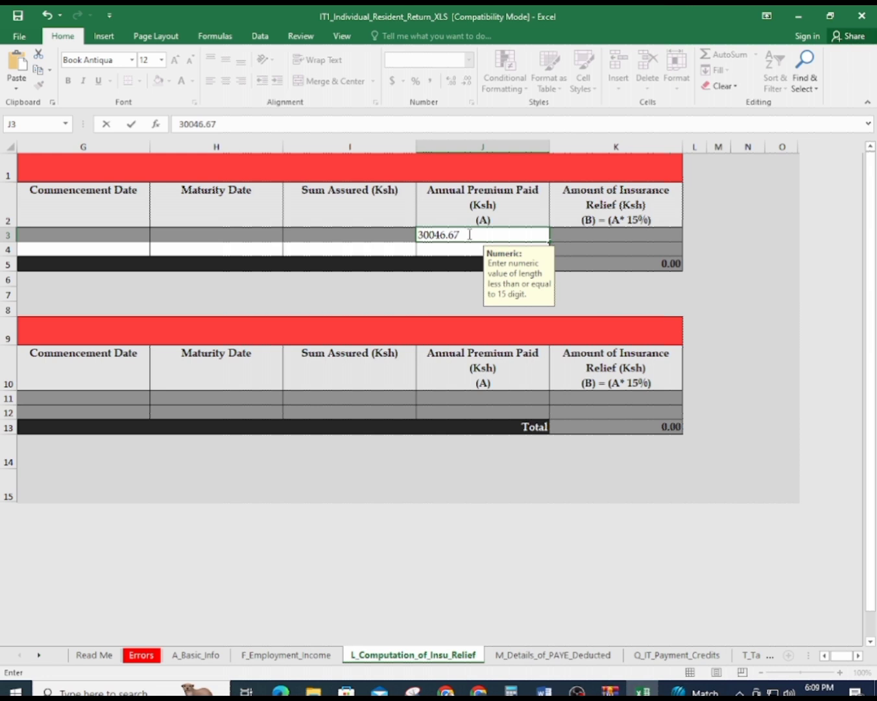
{"action": "key", "text": "Return"}
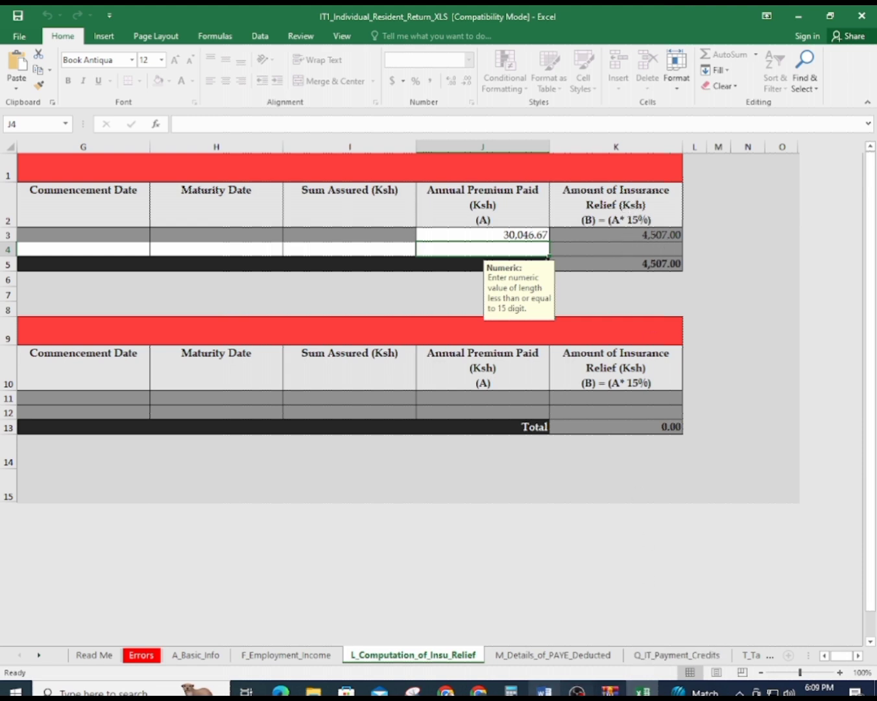
{"action": "left_click", "coordinate": [511, 691]}
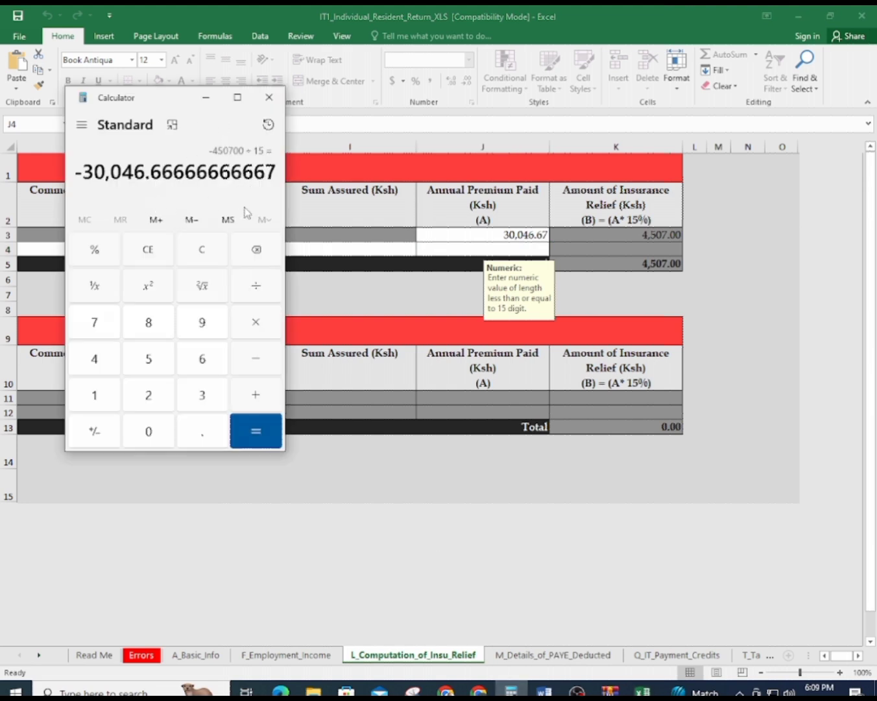
{"action": "left_click", "coordinate": [268, 125]}
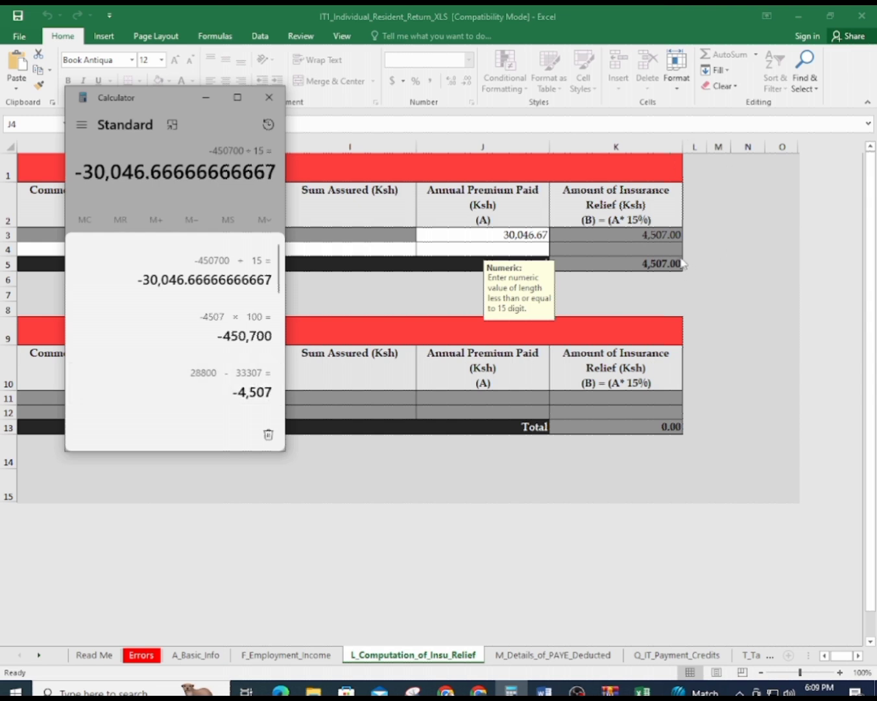
Close Calculator and switch between the Word P9 and the Excel workbook
{"action": "key", "text": "alt+Tab"}
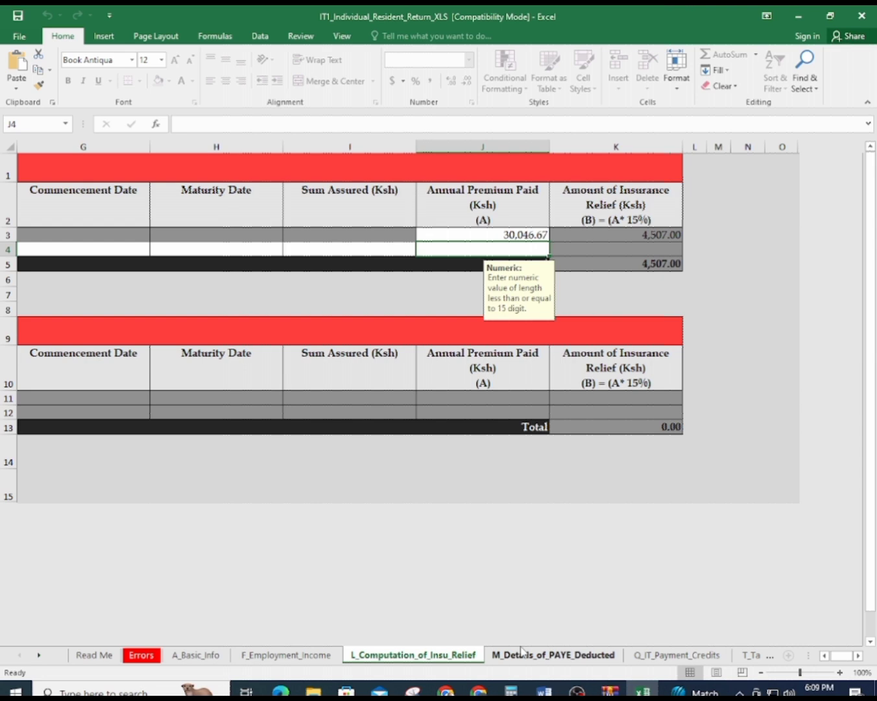
{"action": "left_click", "coordinate": [639, 690]}
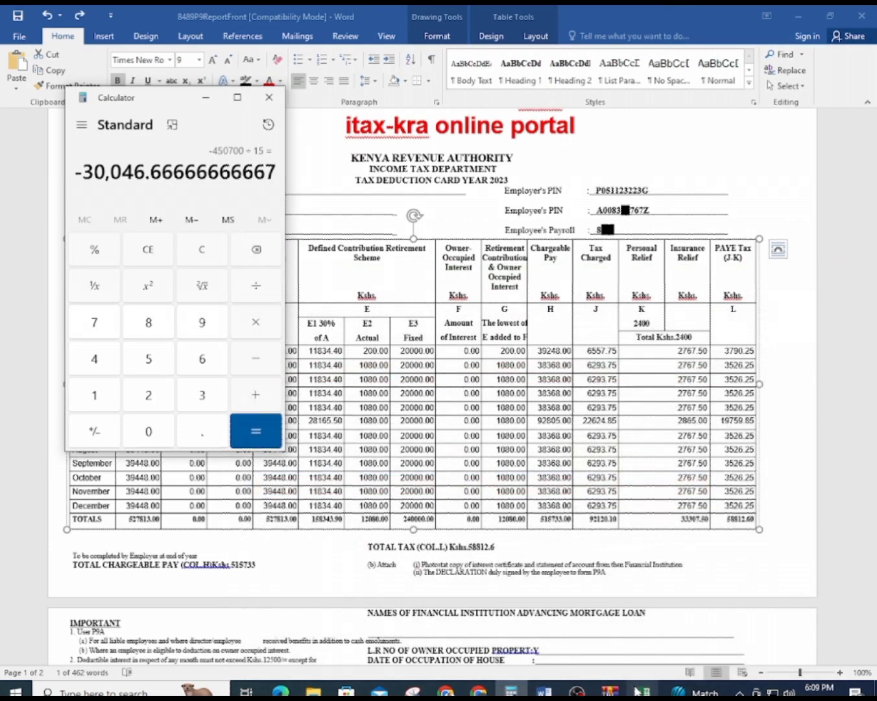
{"action": "left_click", "coordinate": [269, 96]}
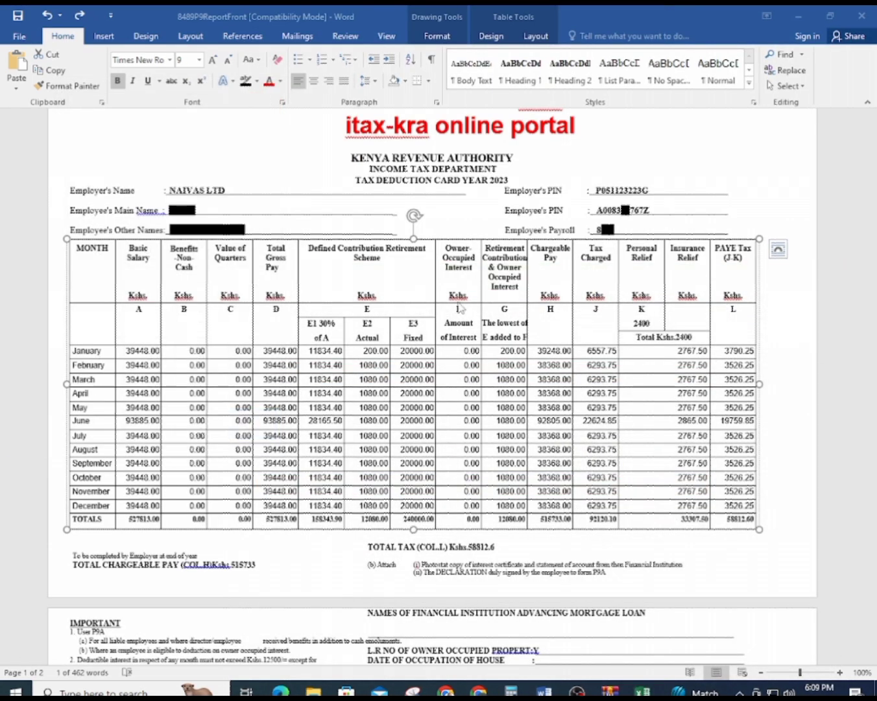
{"action": "left_click", "coordinate": [544, 690]}
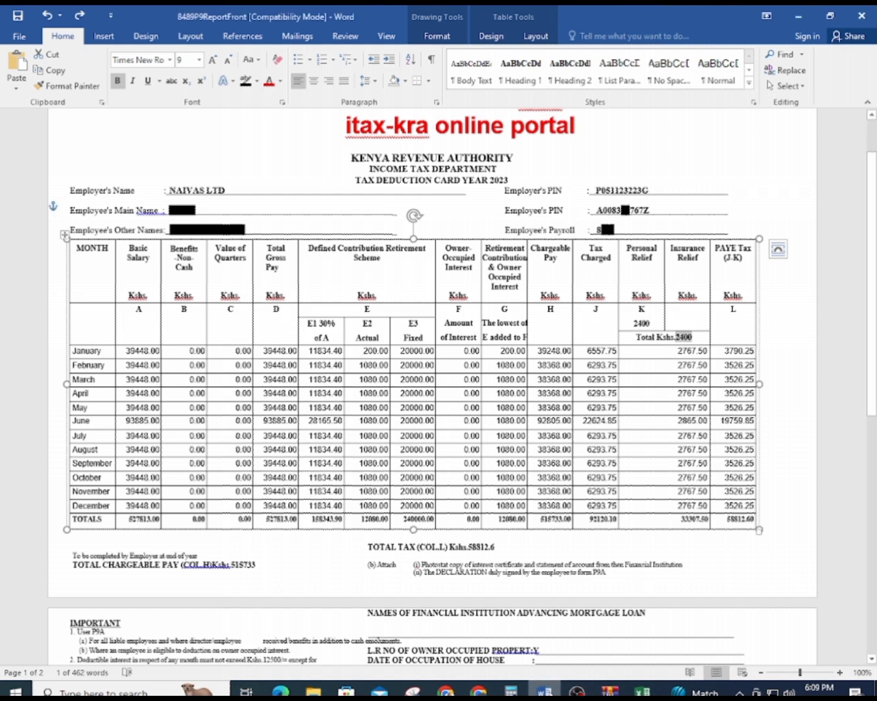
{"action": "left_click", "coordinate": [642, 690]}
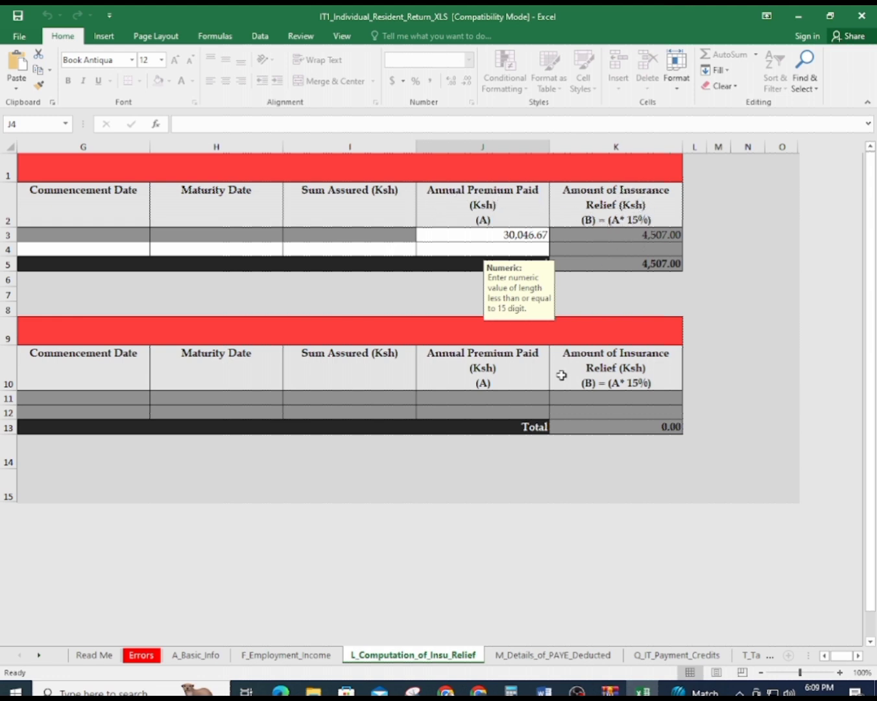
On M_Details_of_PAYE_Deducted, pick the employer's PIN from the A3 dropdown
{"action": "left_click", "coordinate": [551, 655]}
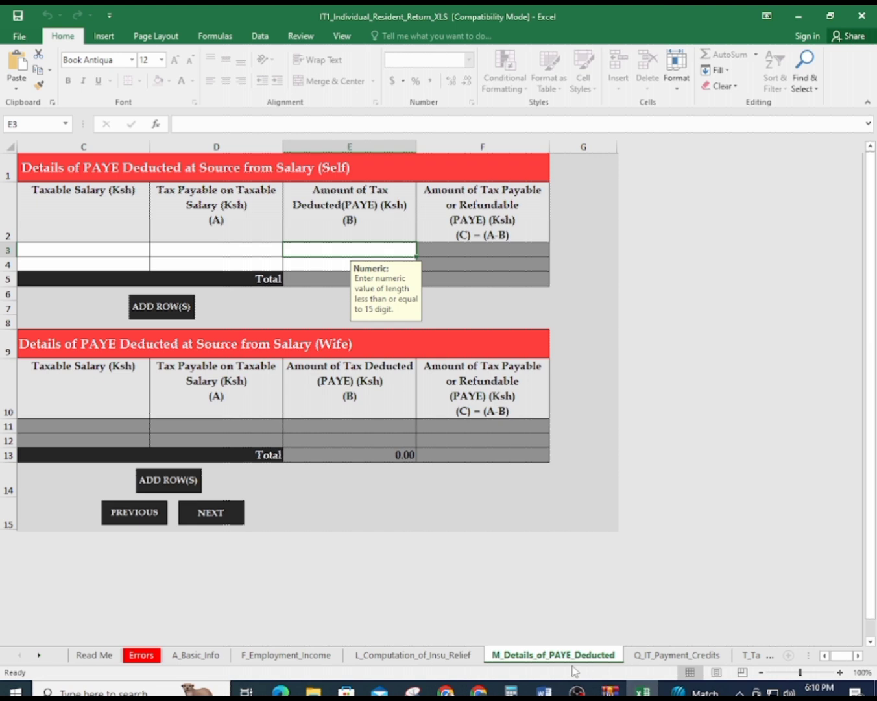
{"action": "left_click", "coordinate": [824, 656]}
{"action": "left_click", "coordinate": [824, 656]}
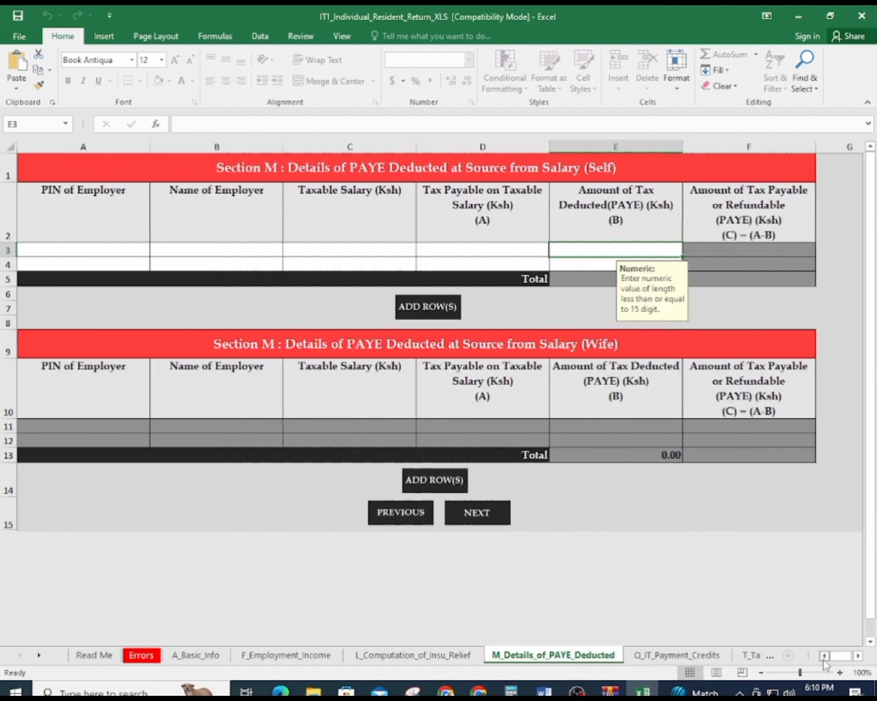
{"action": "left_click", "coordinate": [80, 249]}
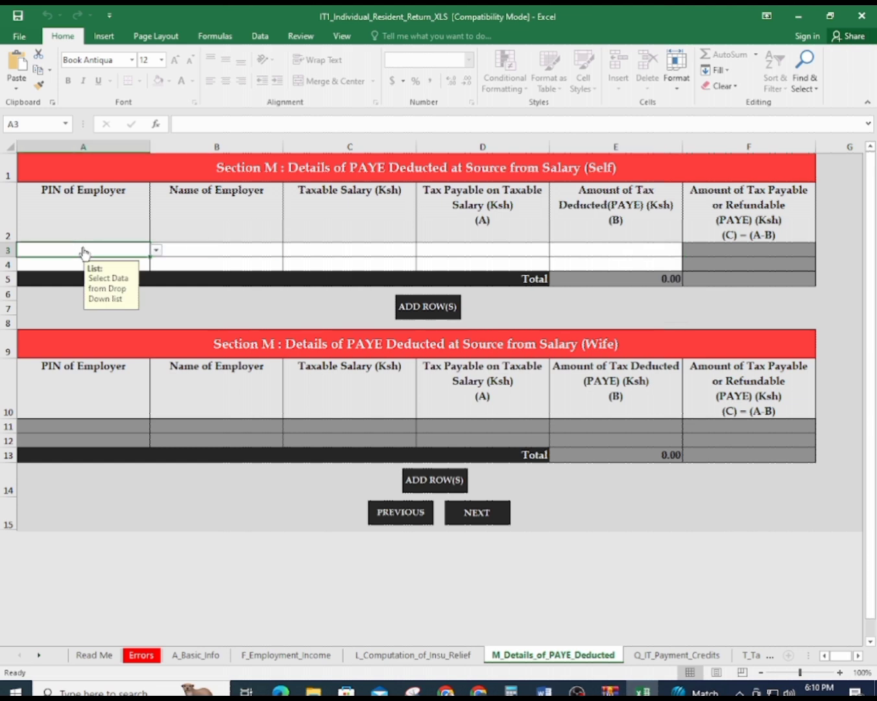
{"action": "left_click", "coordinate": [155, 249]}
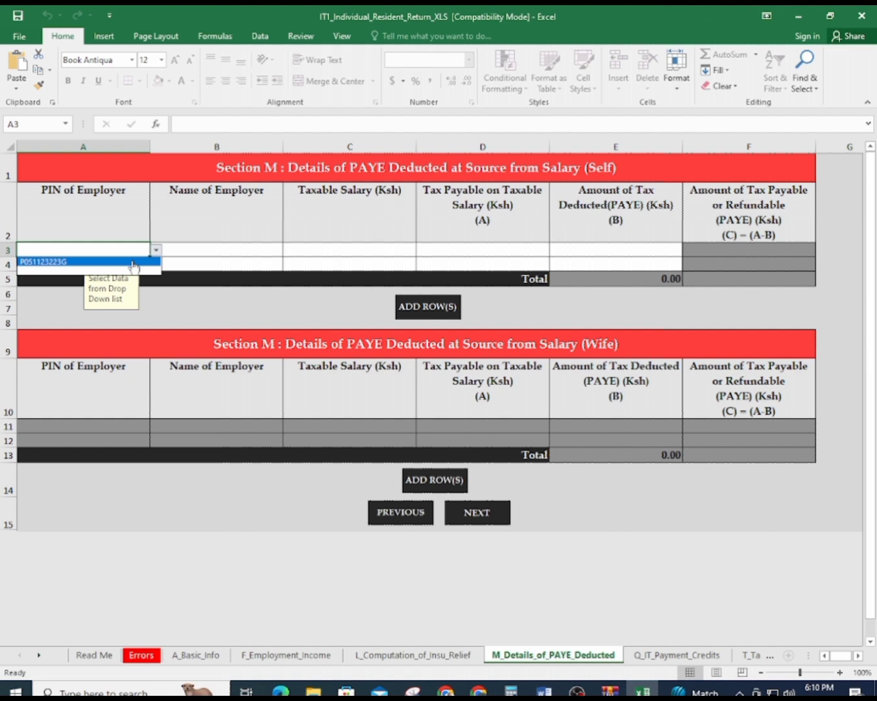
{"action": "left_click", "coordinate": [133, 262]}
{"action": "left_click", "coordinate": [171, 251]}
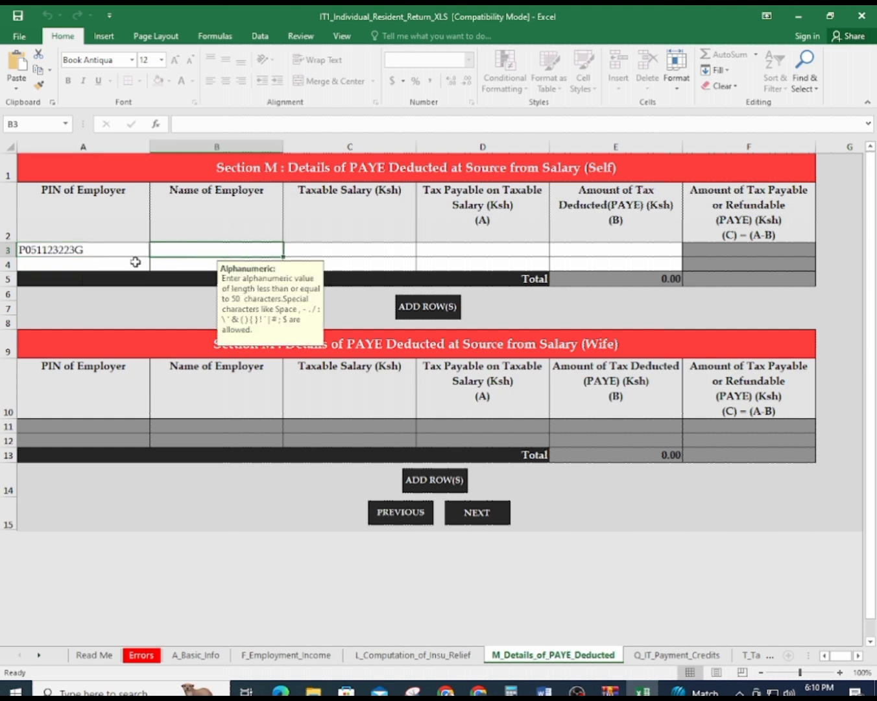
Type NAIVAS LTD as the employer name in B3, verifying it on the P9
{"action": "type", "text": "NA"}
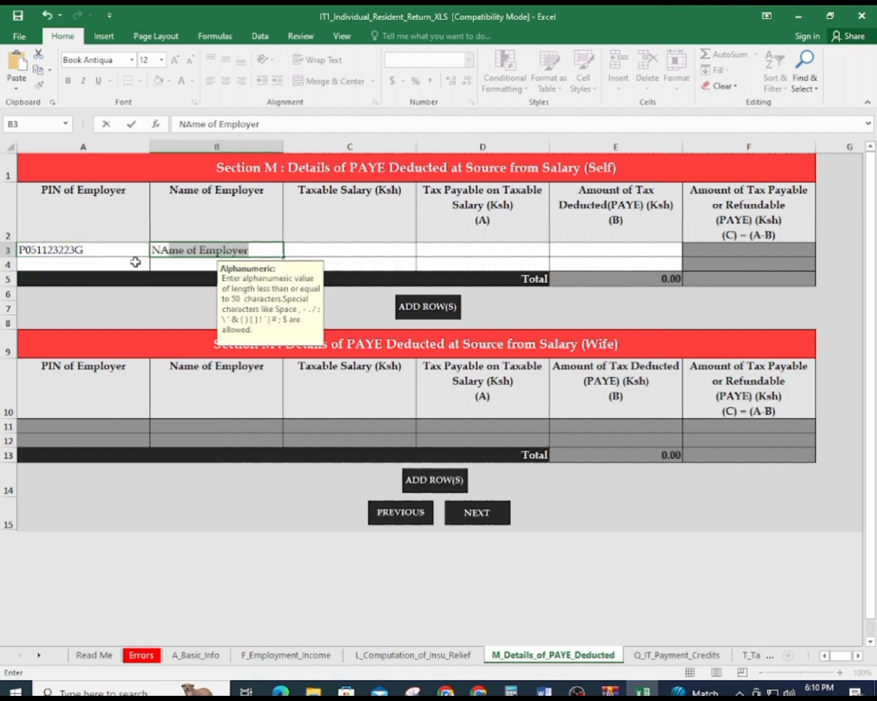
{"action": "type", "text": "V"}
{"action": "key", "text": "BackSpace"}
{"action": "type", "text": "IVAS"}
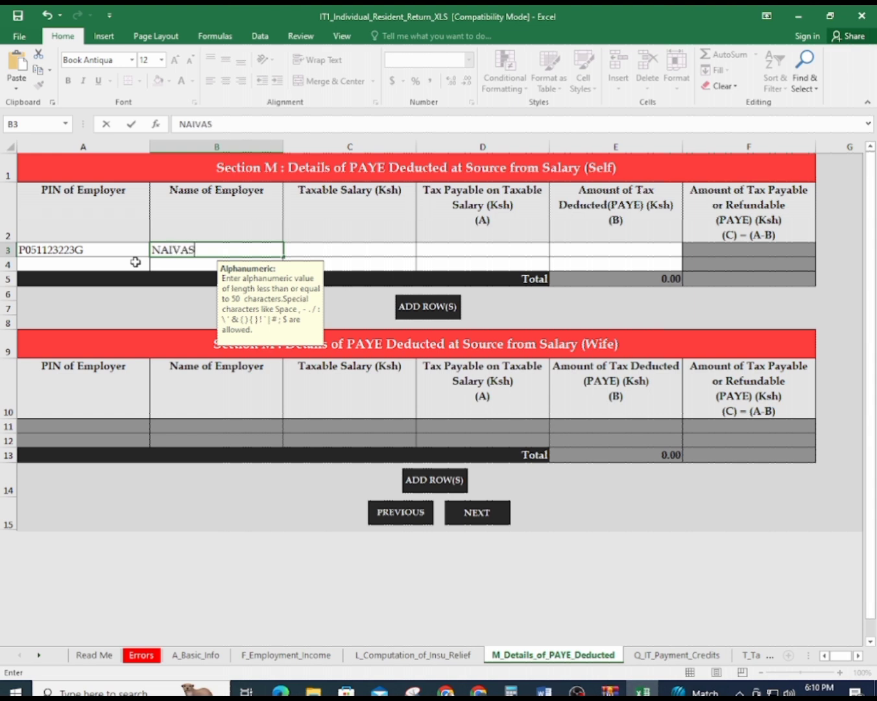
{"action": "type", "text": " LTD"}
{"action": "left_click", "coordinate": [640, 691]}
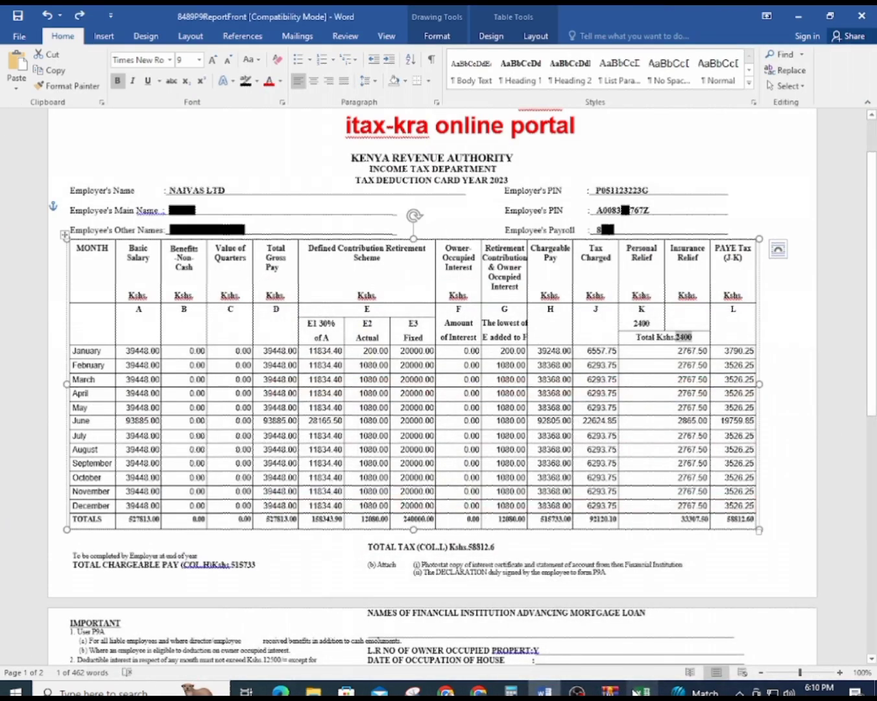
{"action": "scroll", "coordinate": [513, 305], "scroll_direction": "up", "scroll_amount": 2}
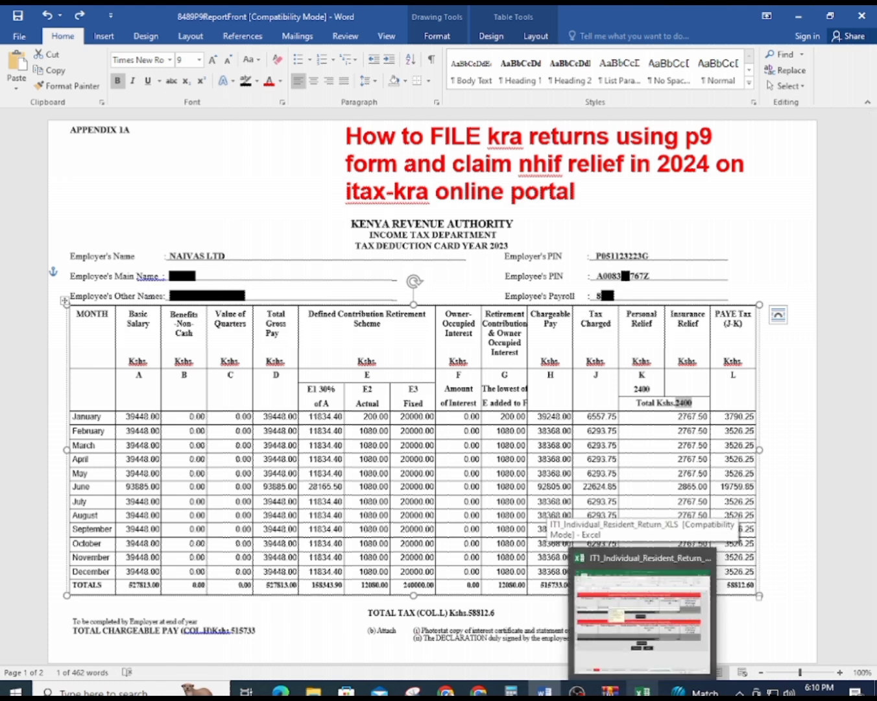
{"action": "left_click", "coordinate": [642, 692]}
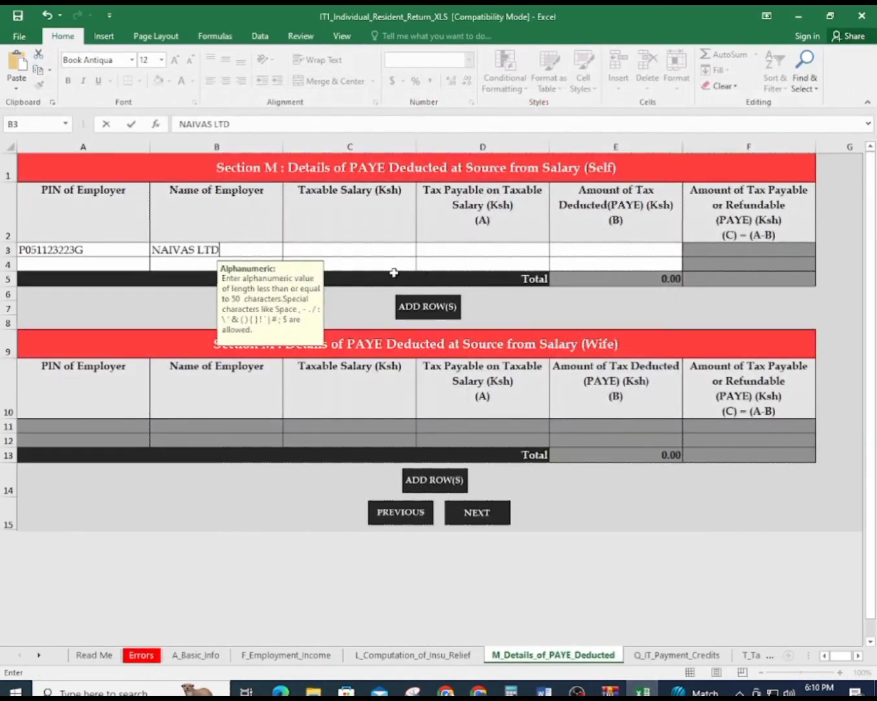
Enter the P9's Chargeable Pay total 515,733.00 as NAIVAS LTD's taxable salary in C3
{"action": "left_click", "coordinate": [383, 250]}
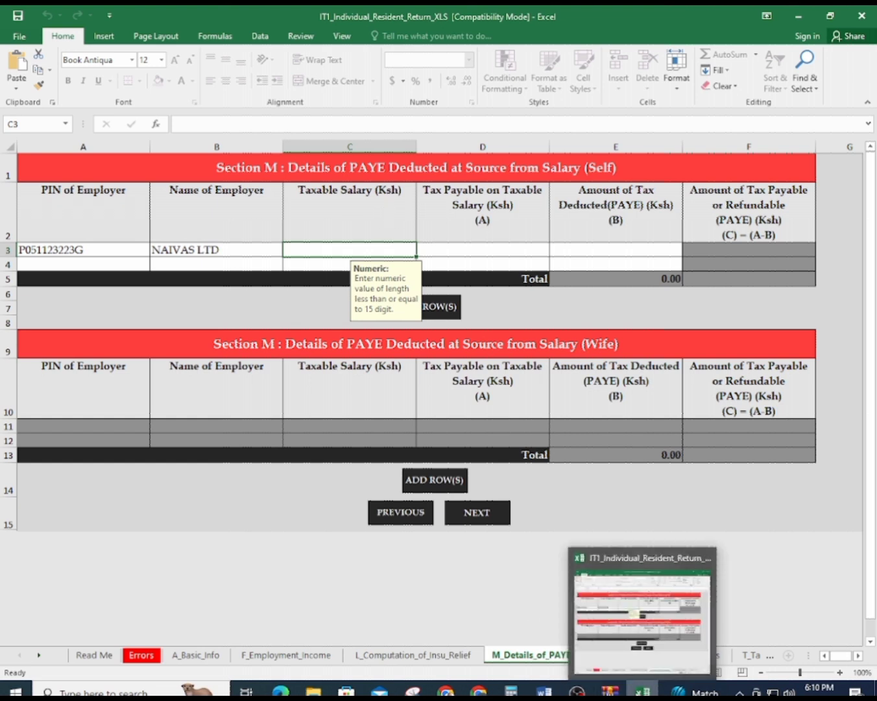
{"action": "left_click", "coordinate": [642, 691]}
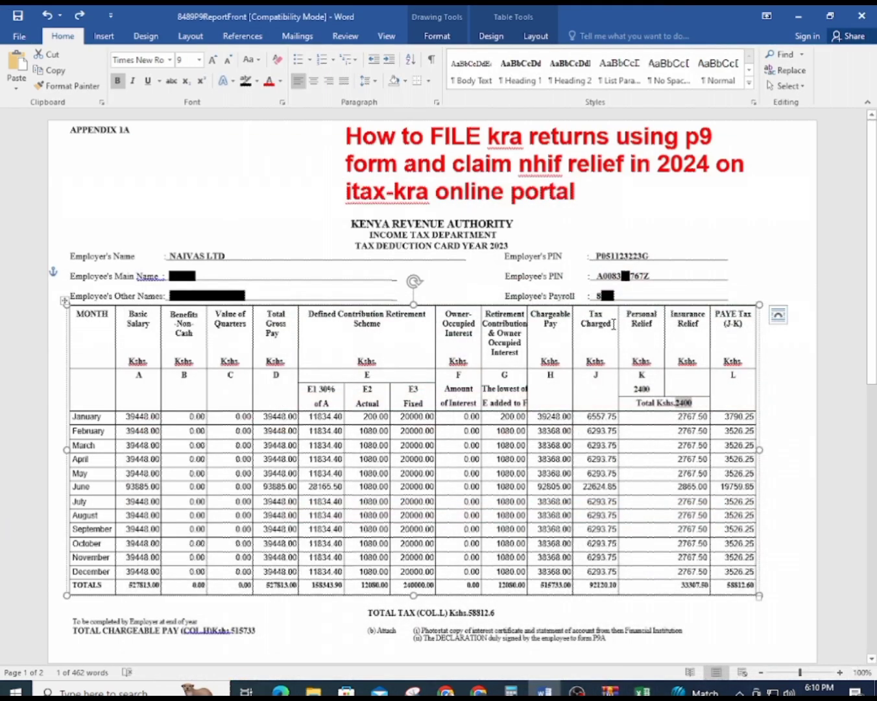
{"action": "left_click_drag", "start_coordinate": [536, 319], "coordinate": [570, 327]}
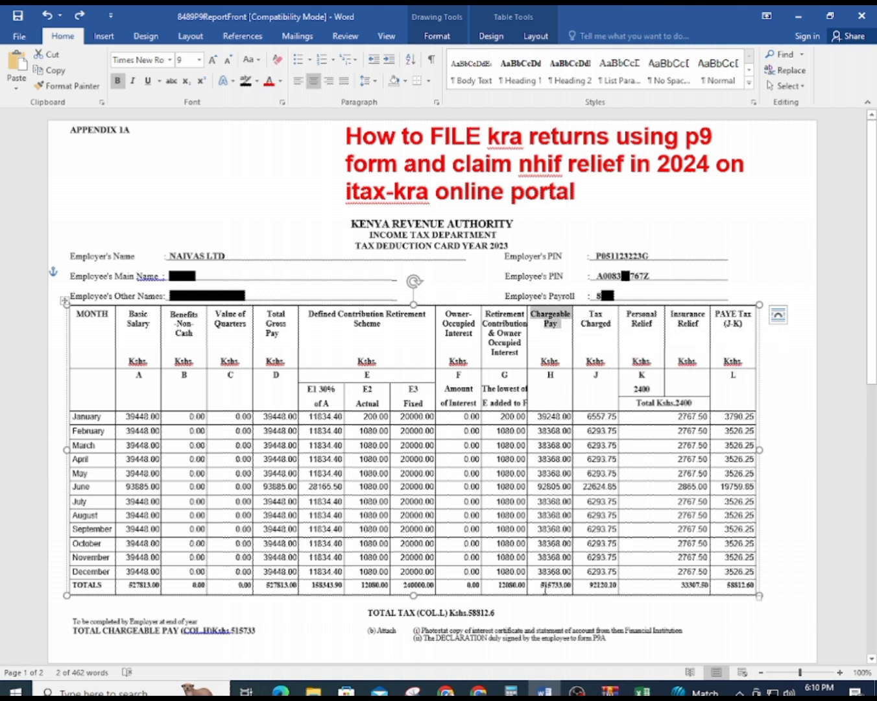
{"action": "left_click_drag", "start_coordinate": [538, 584], "coordinate": [569, 585]}
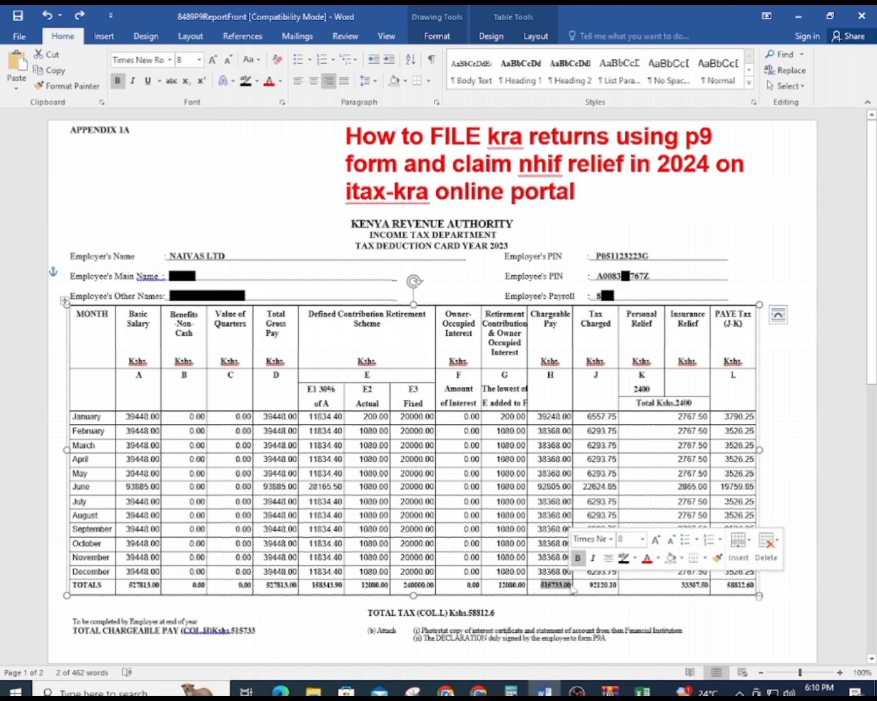
{"action": "left_click", "coordinate": [642, 691]}
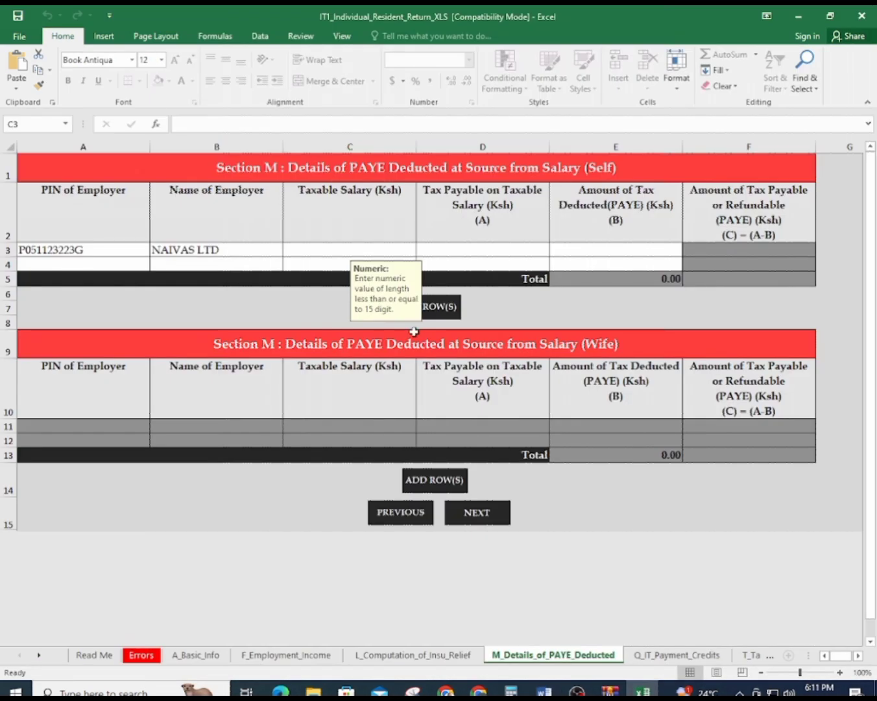
{"action": "left_click", "coordinate": [340, 244]}
{"action": "type", "text": "515"}
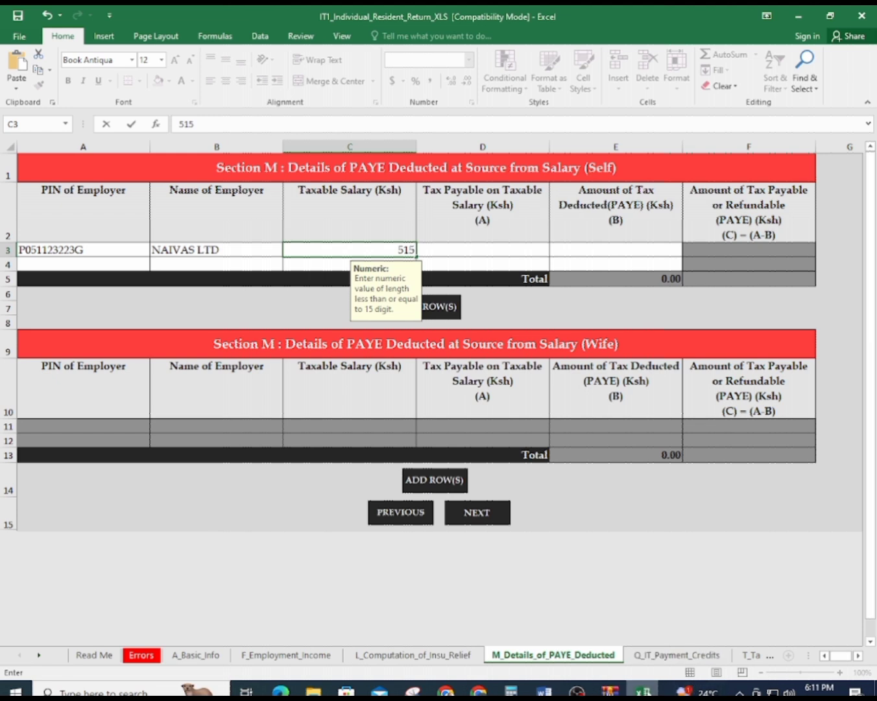
{"action": "left_click", "coordinate": [647, 693]}
{"action": "left_click", "coordinate": [647, 693]}
{"action": "type", "text": "7"}
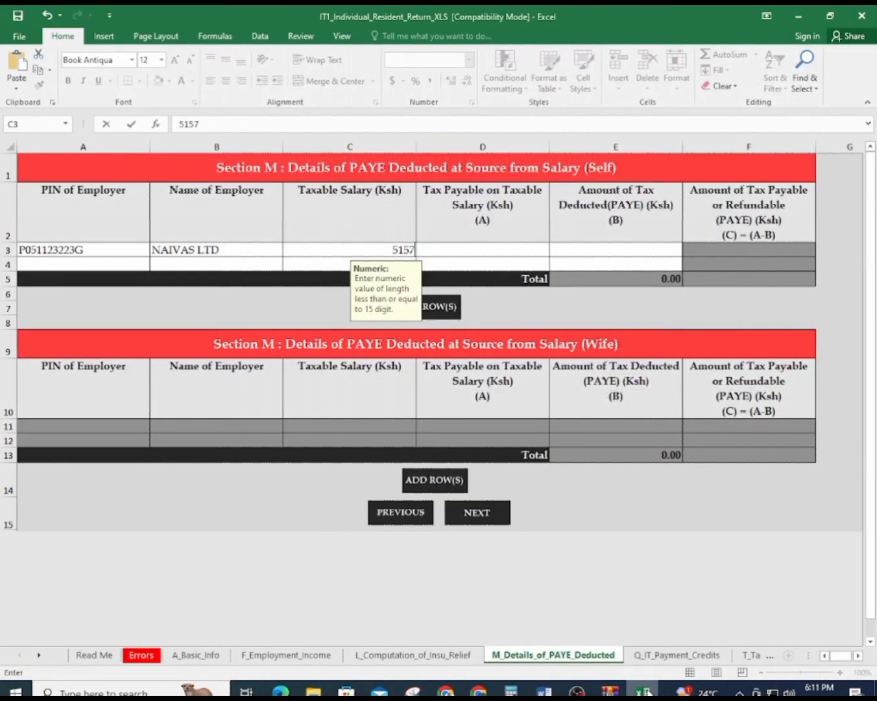
{"action": "type", "text": "33"}
{"action": "key", "text": "Return"}
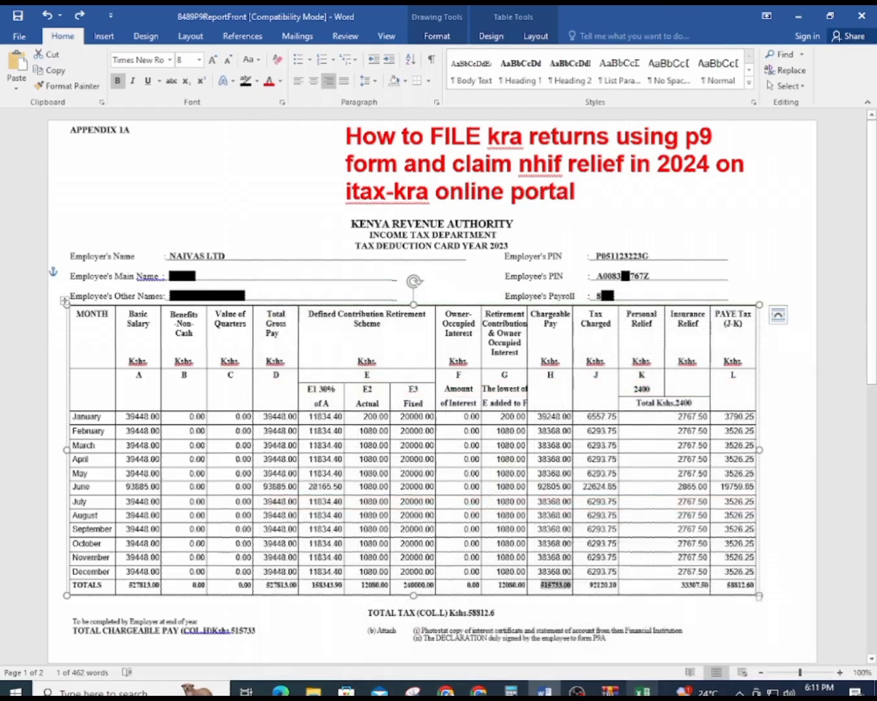
Locate the P9's Tax Charged total 92120.10 and return to the PAYE sheet
{"action": "left_click_drag", "start_coordinate": [584, 314], "coordinate": [615, 328]}
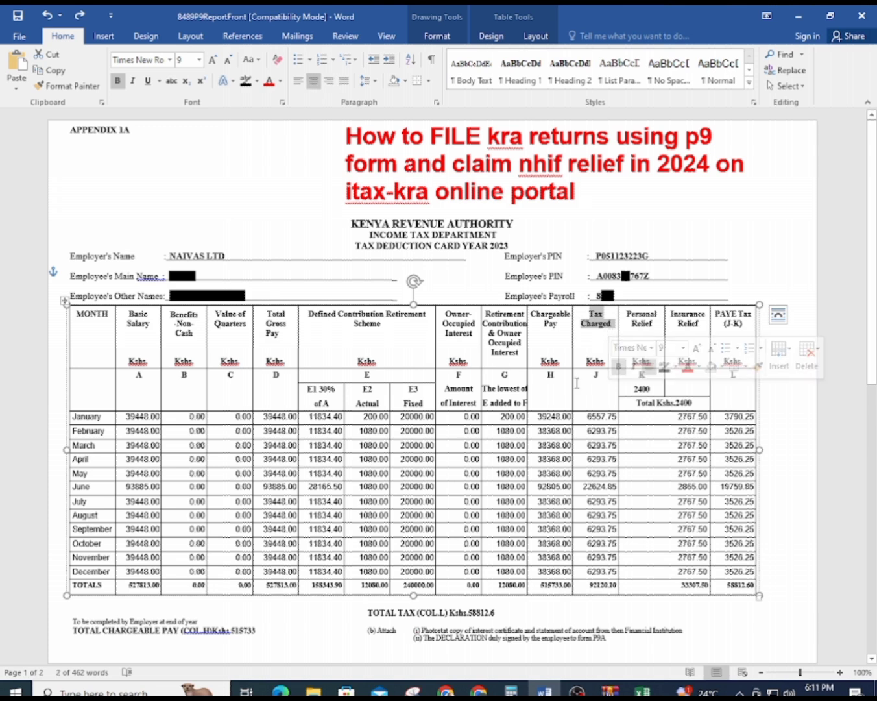
{"action": "left_click_drag", "start_coordinate": [589, 585], "coordinate": [620, 587]}
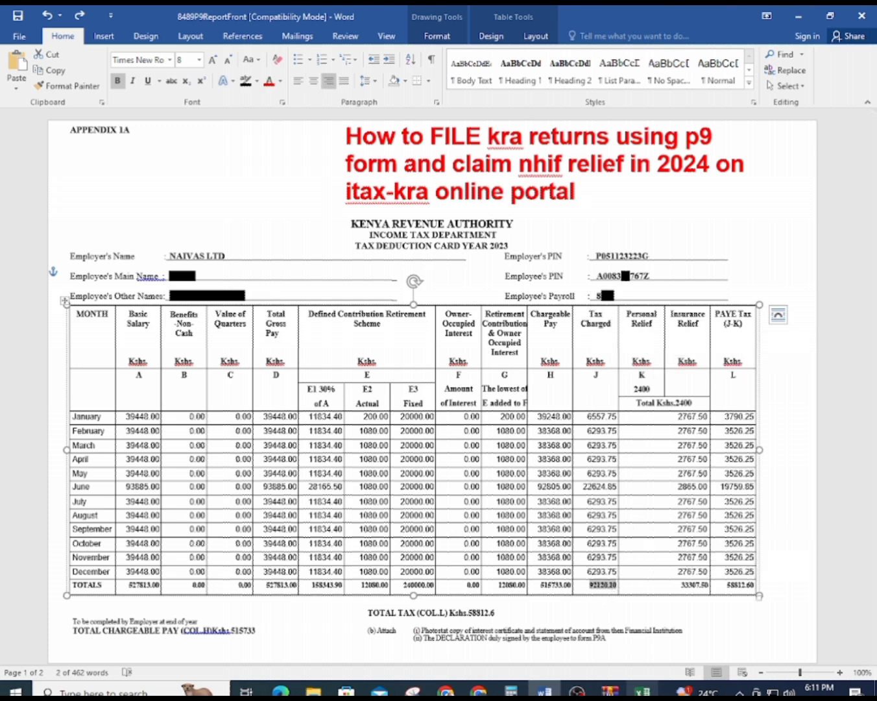
{"action": "key", "text": "alt+Tab"}
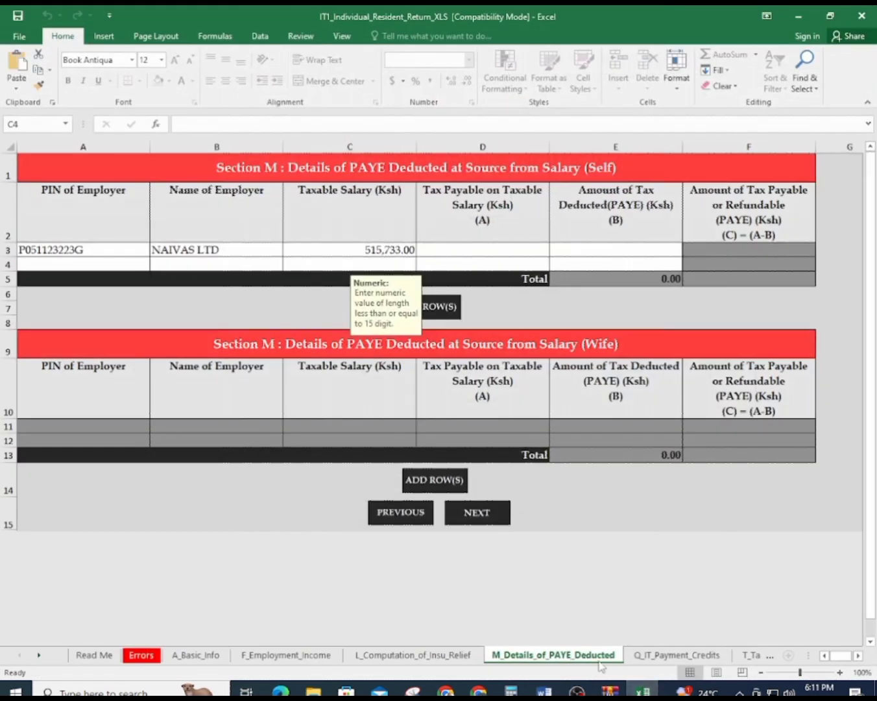
Enter 92,120.10 as the tax payable on taxable salary for NAIVAS LTD
{"action": "type", "text": "9"}
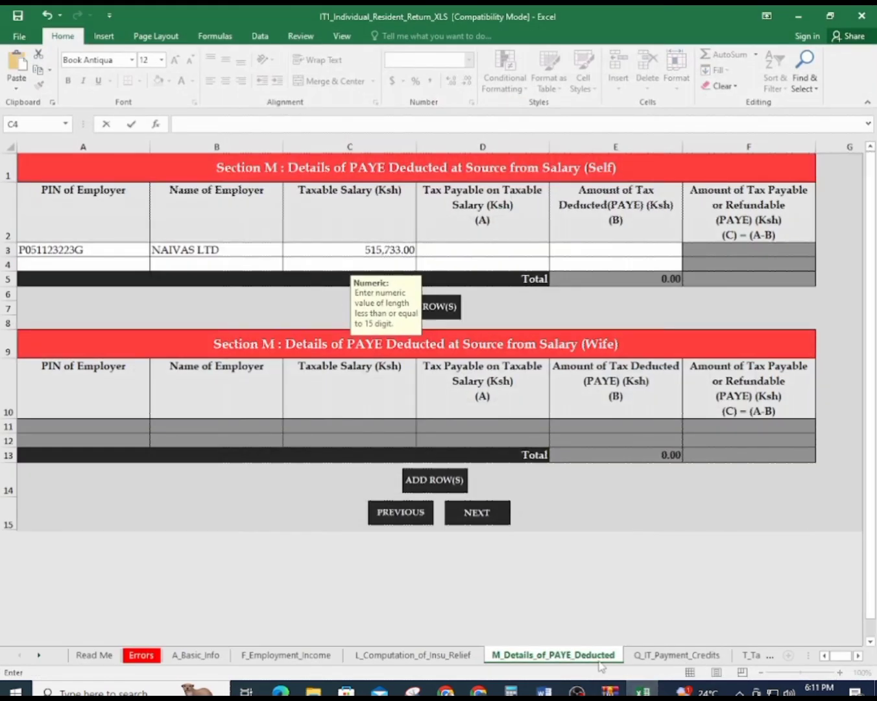
{"action": "left_click", "coordinate": [462, 252]}
{"action": "type", "text": "92120."}
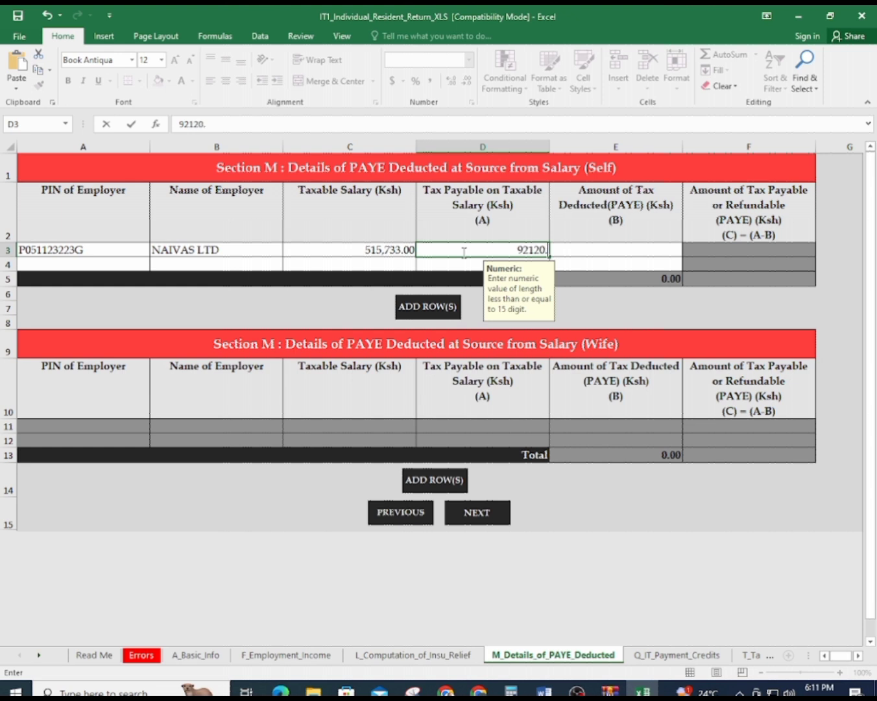
{"action": "left_click", "coordinate": [543, 692]}
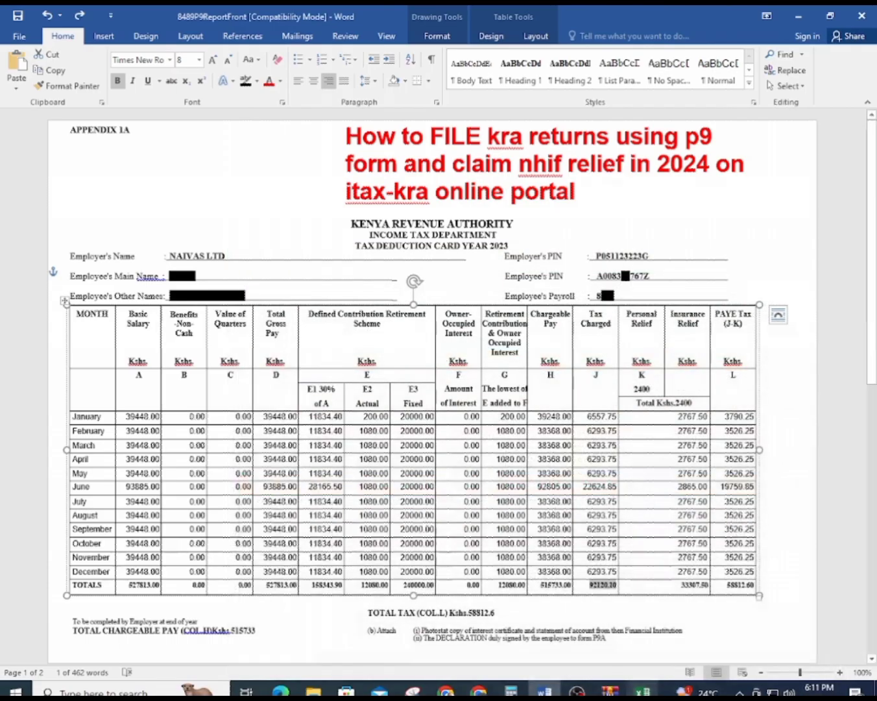
{"action": "left_click", "coordinate": [643, 692]}
{"action": "type", "text": "10"}
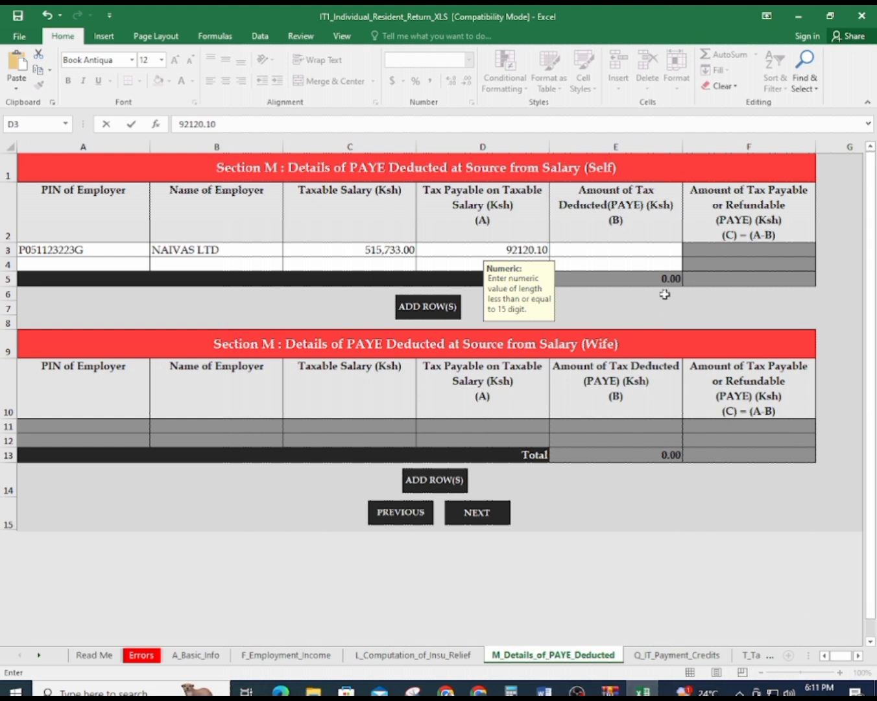
{"action": "left_click", "coordinate": [645, 247]}
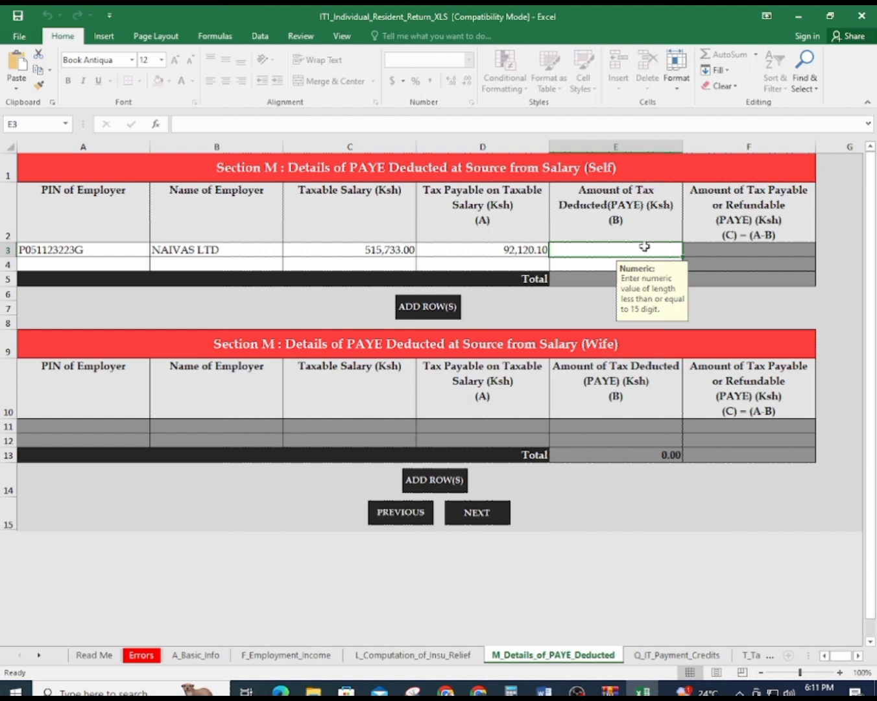
Enter the P9's PAYE Tax total 58,812.60 as PAYE deducted
{"action": "left_click", "coordinate": [643, 691]}
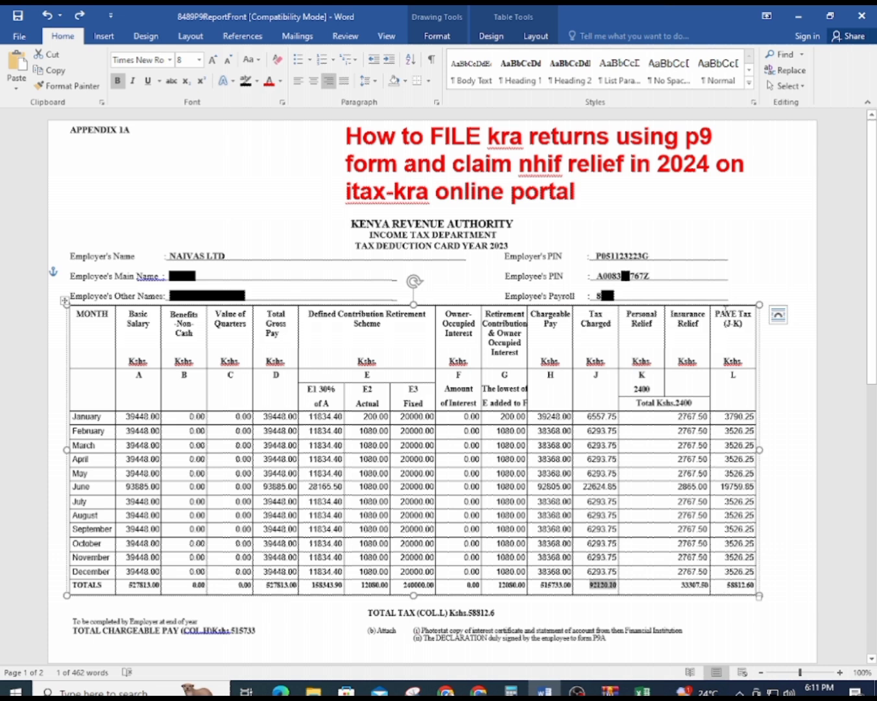
{"action": "left_click_drag", "start_coordinate": [716, 312], "coordinate": [752, 314]}
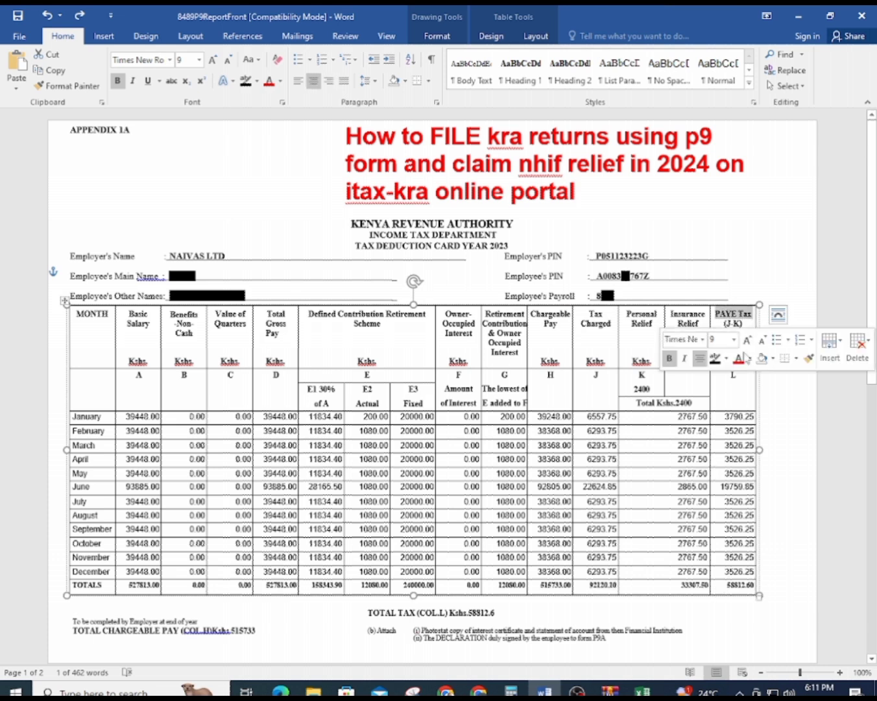
{"action": "left_click", "coordinate": [736, 382]}
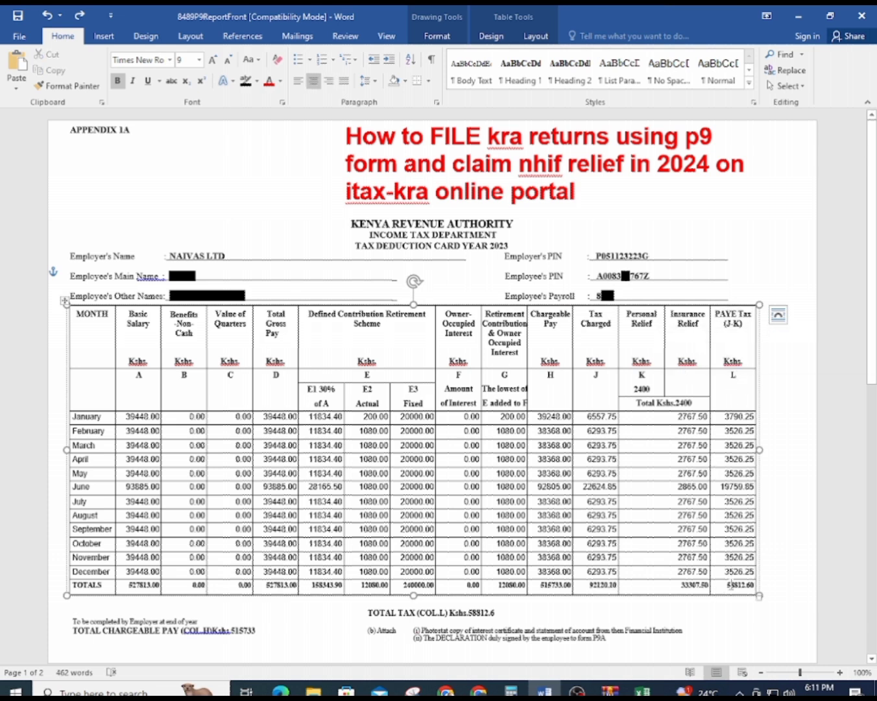
{"action": "left_click_drag", "start_coordinate": [726, 588], "coordinate": [751, 589]}
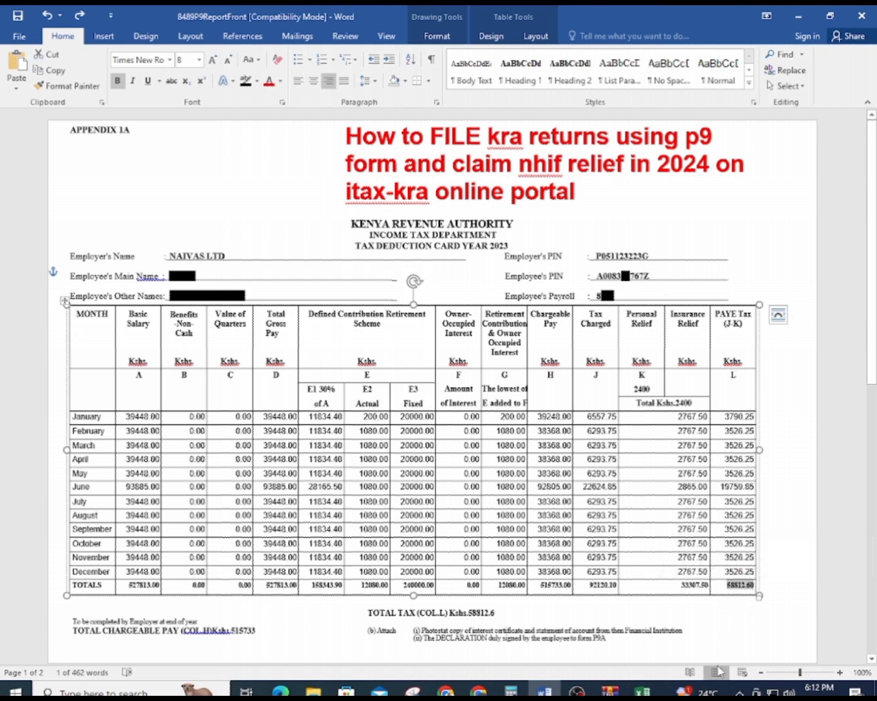
{"action": "left_click", "coordinate": [642, 691]}
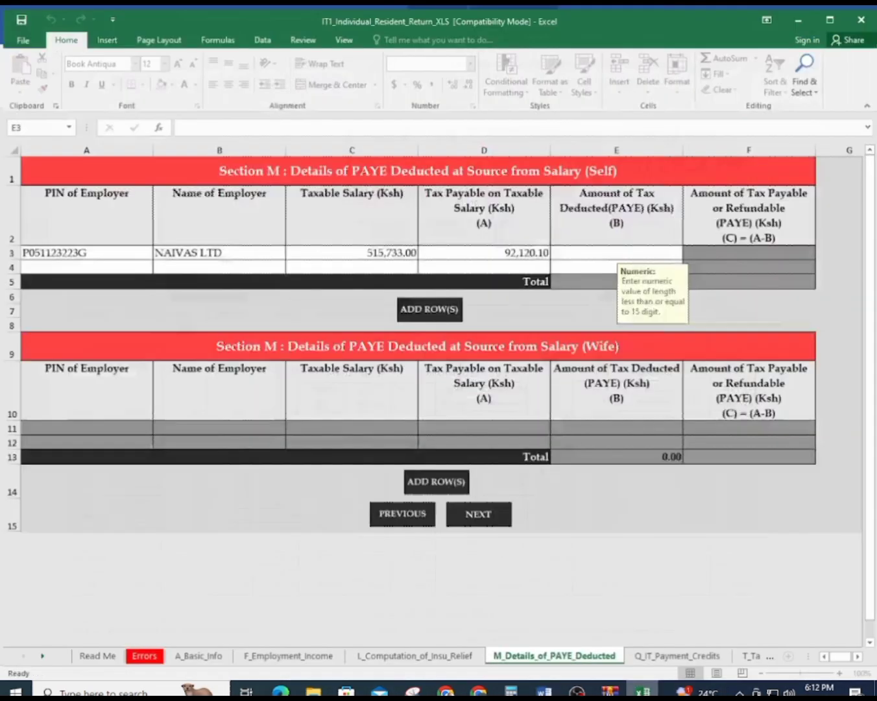
{"action": "type", "text": "58812.60"}
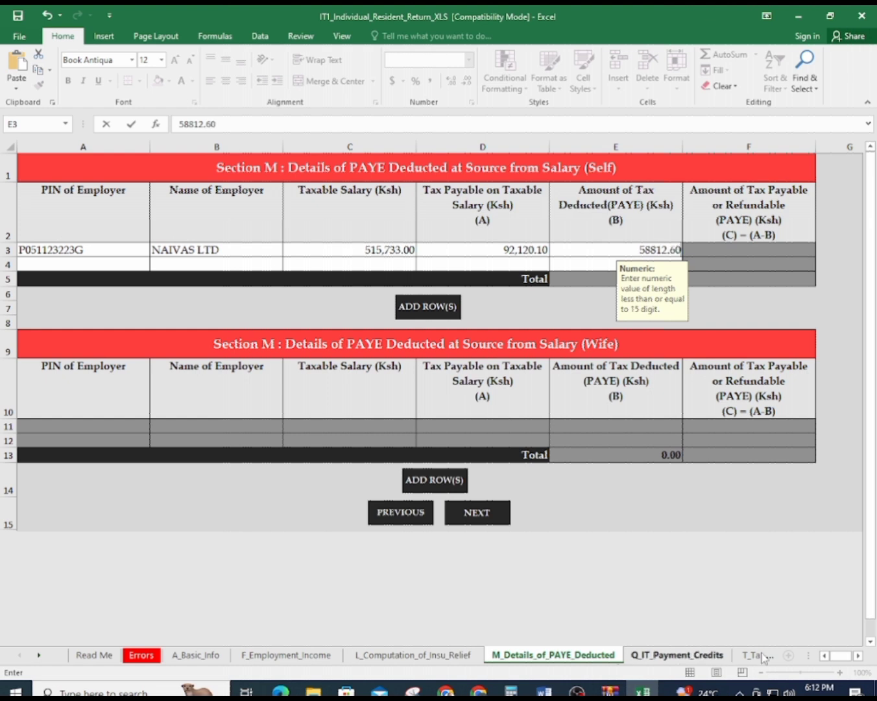
{"action": "left_click", "coordinate": [796, 319]}
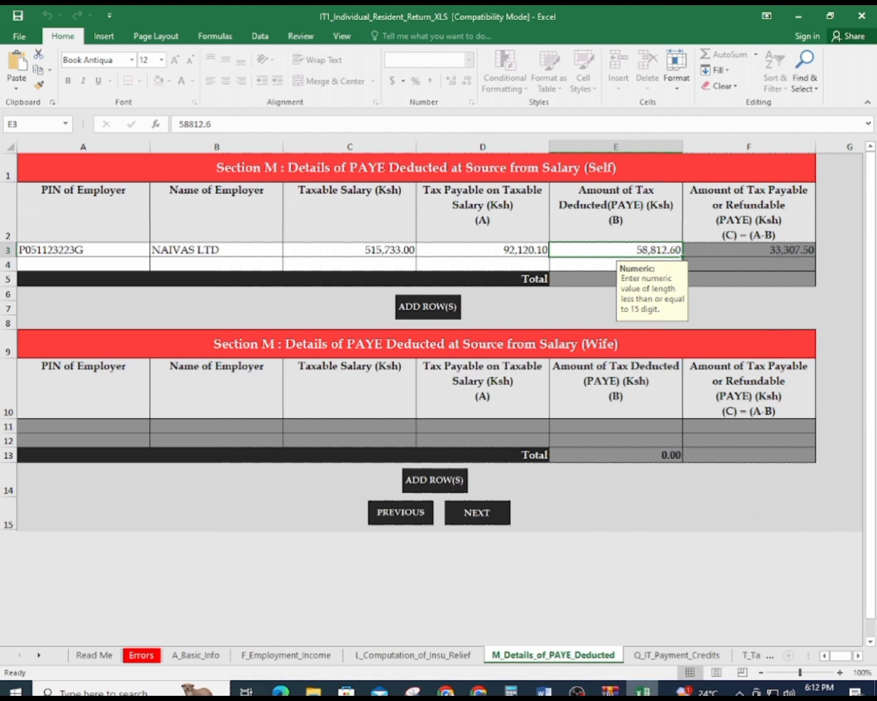
Check the P9's Insurance Relief total 33307.50, then move to the Q_IT_Payment_Credits sheet
{"action": "left_click", "coordinate": [642, 690]}
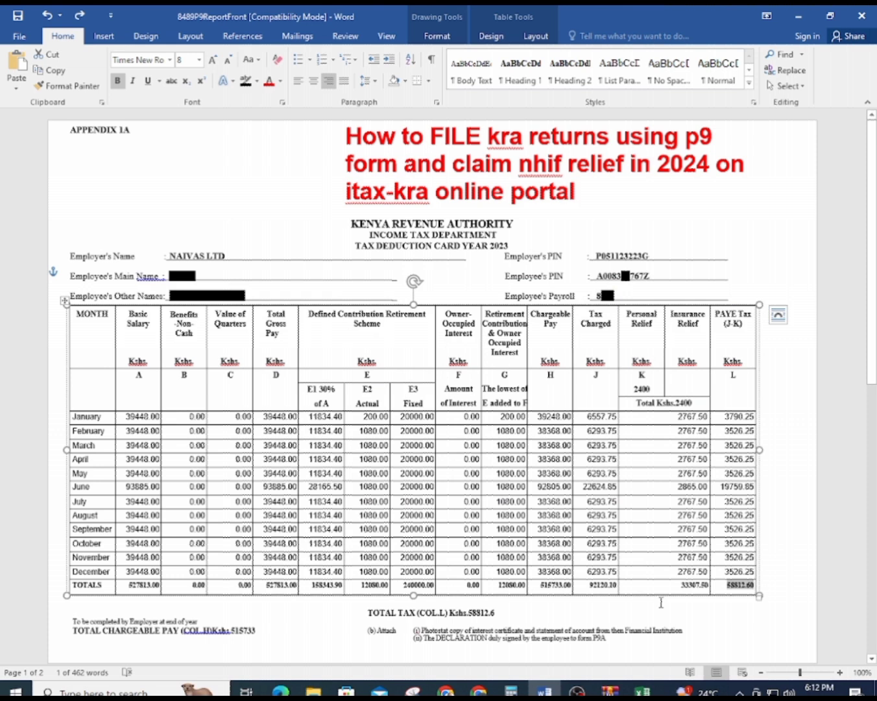
{"action": "left_click_drag", "start_coordinate": [682, 587], "coordinate": [713, 586]}
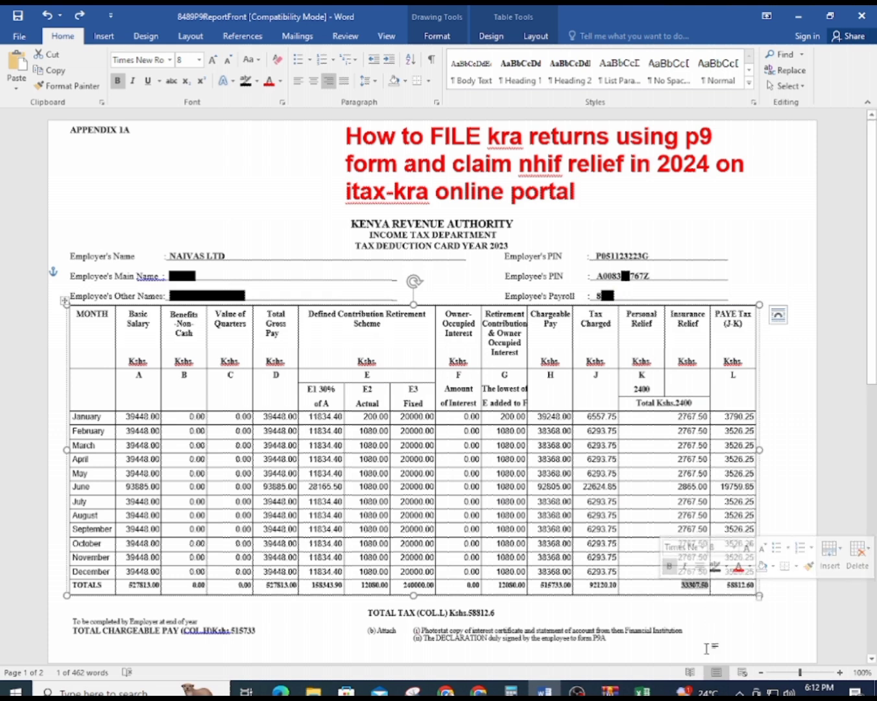
{"action": "left_click", "coordinate": [634, 683]}
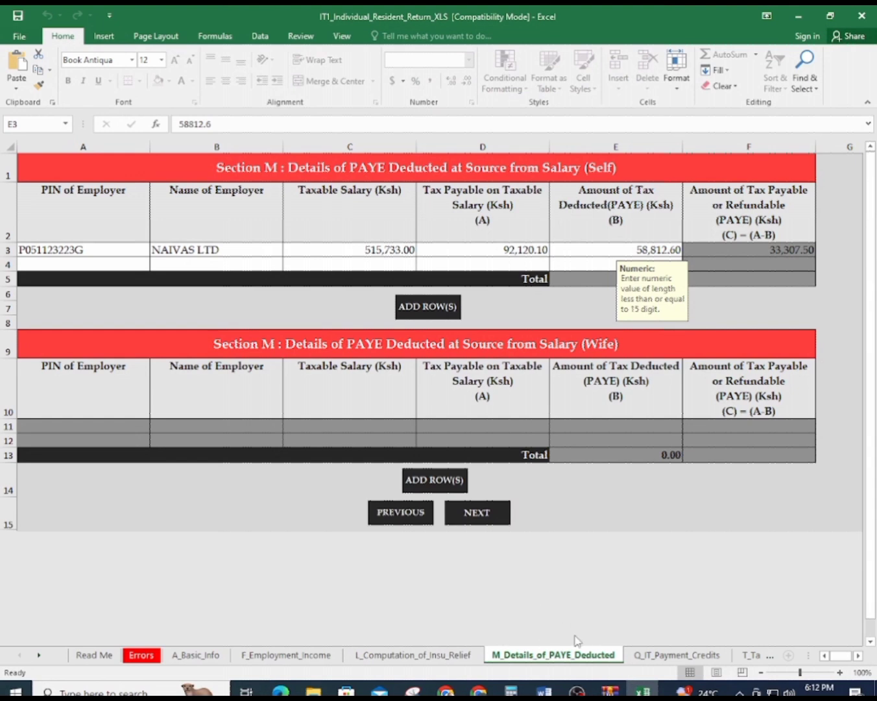
{"action": "left_click", "coordinate": [650, 655]}
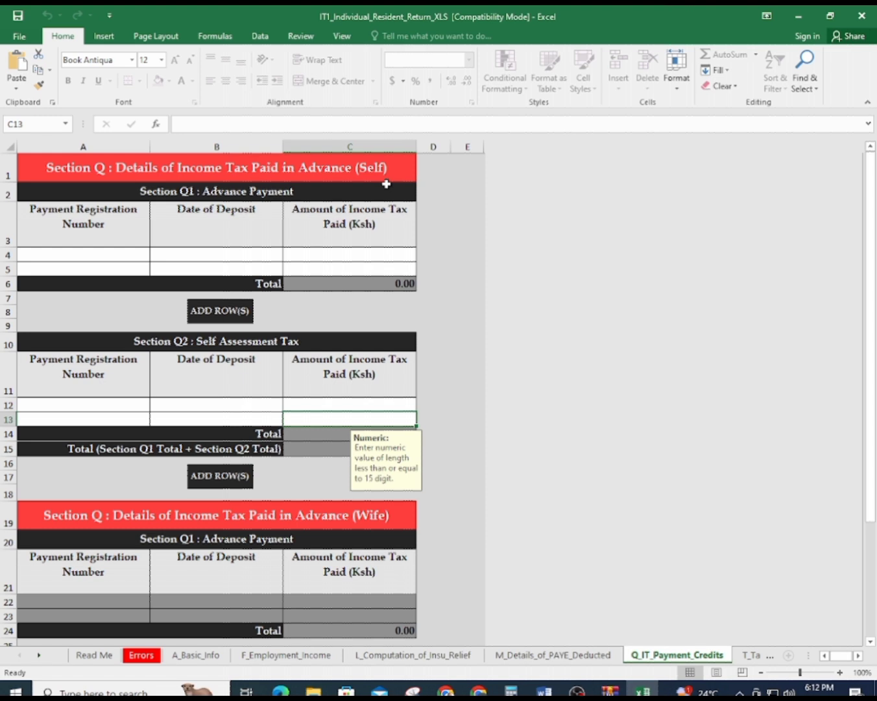
Skim the empty Q_IT_Payment_Credits sheet and select the pension contribution cell C5 on T_Tax_Computation
{"action": "scroll", "coordinate": [422, 412], "scroll_direction": "down", "scroll_amount": 6}
{"action": "scroll", "coordinate": [429, 408], "scroll_direction": "down", "scroll_amount": 4}
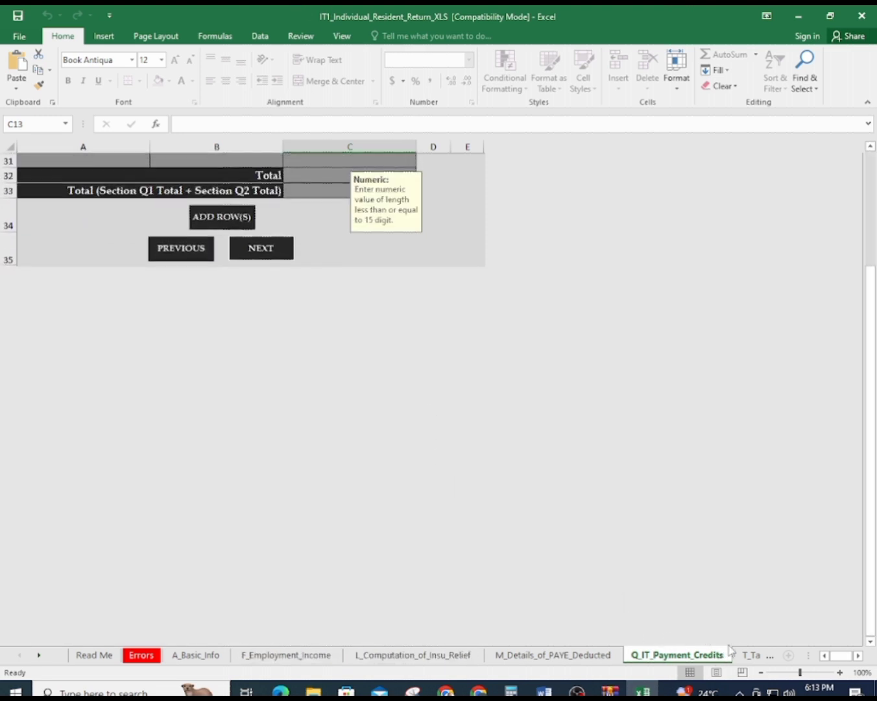
{"action": "left_click", "coordinate": [747, 655]}
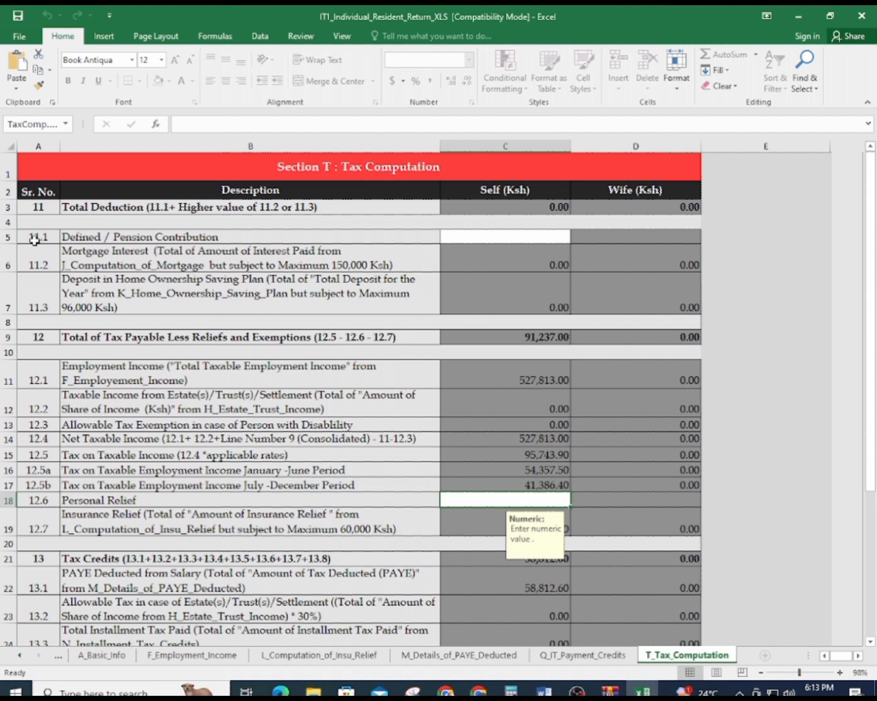
{"action": "scroll", "coordinate": [552, 356], "scroll_direction": "down", "scroll_amount": 3}
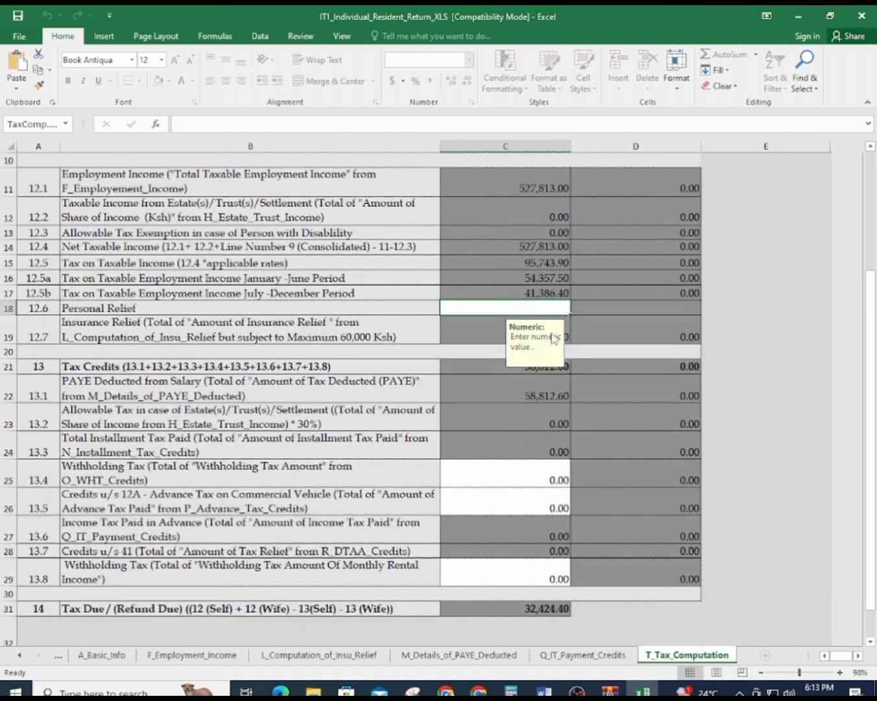
{"action": "scroll", "coordinate": [552, 356], "scroll_direction": "down", "scroll_amount": 3}
{"action": "scroll", "coordinate": [546, 329], "scroll_direction": "up", "scroll_amount": 6}
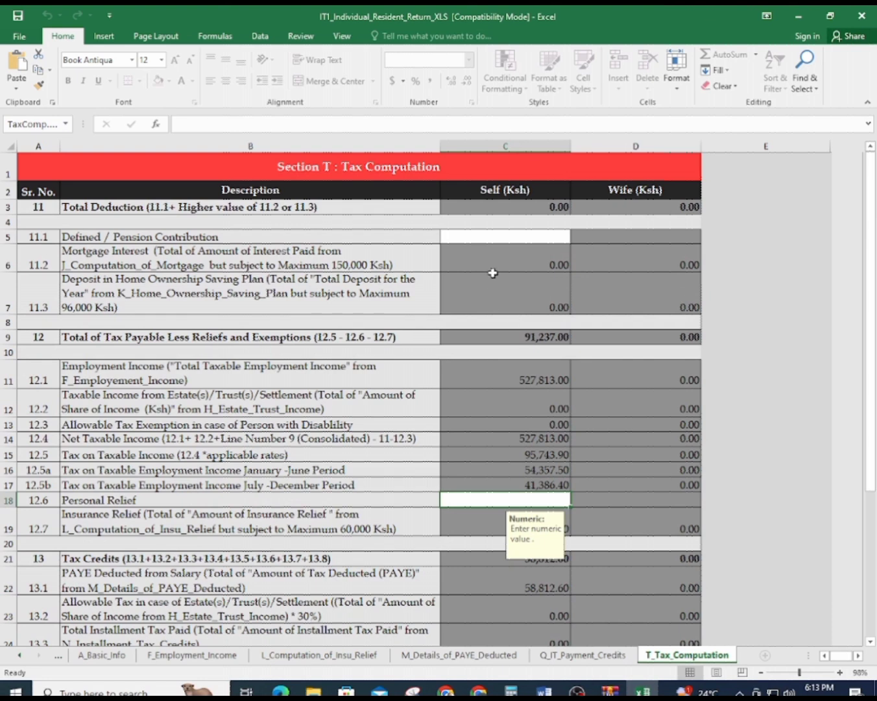
{"action": "left_click", "coordinate": [495, 237]}
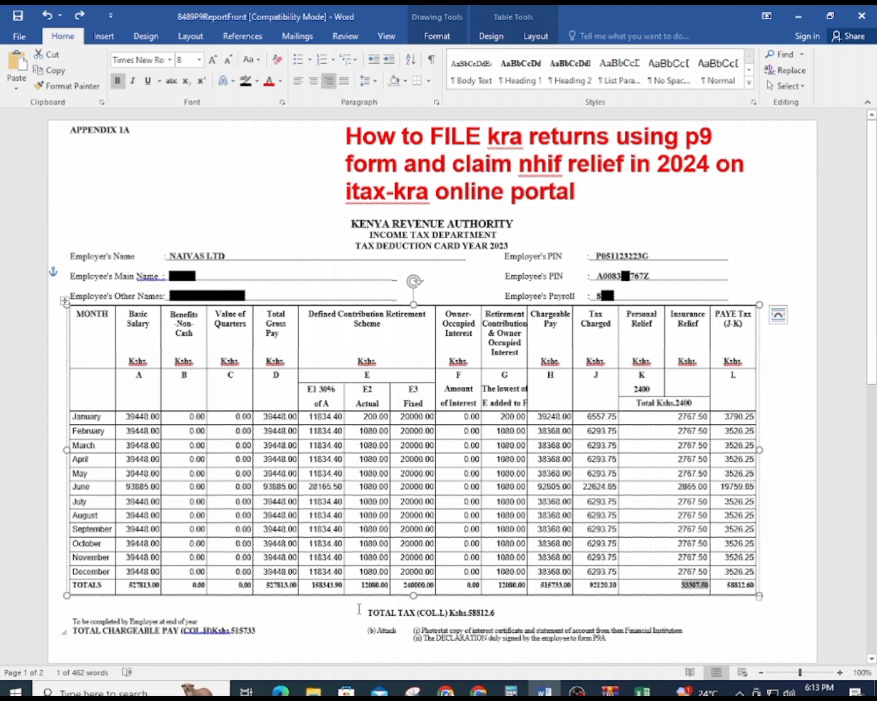
Enter the P9's actual pension contribution total 12,080 in C5 of T_Tax_Computation
{"action": "left_click_drag", "start_coordinate": [357, 585], "coordinate": [389, 586]}
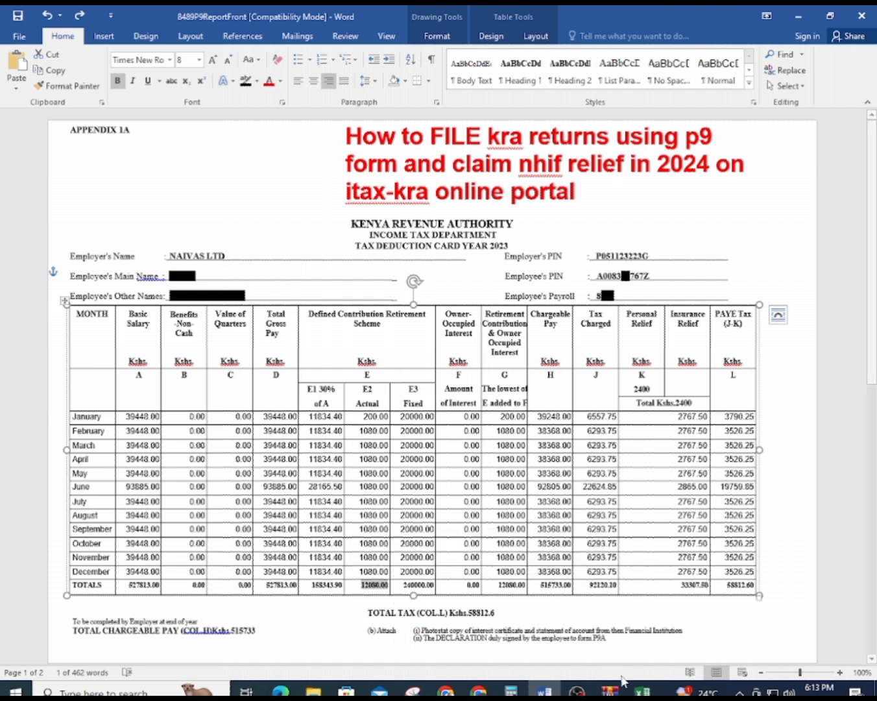
{"action": "left_click", "coordinate": [642, 692]}
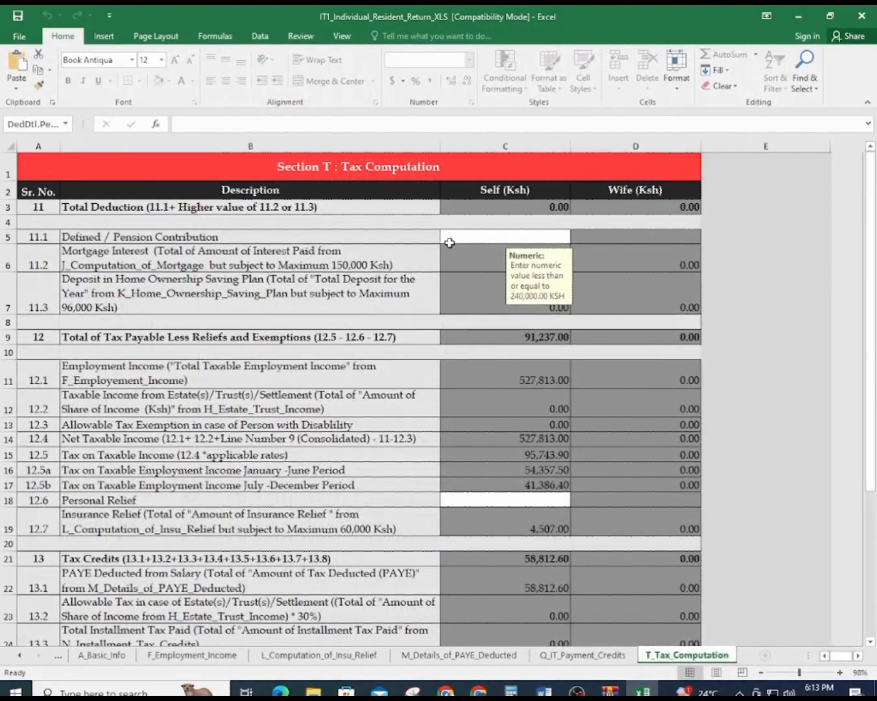
{"action": "type", "text": "12,0"}
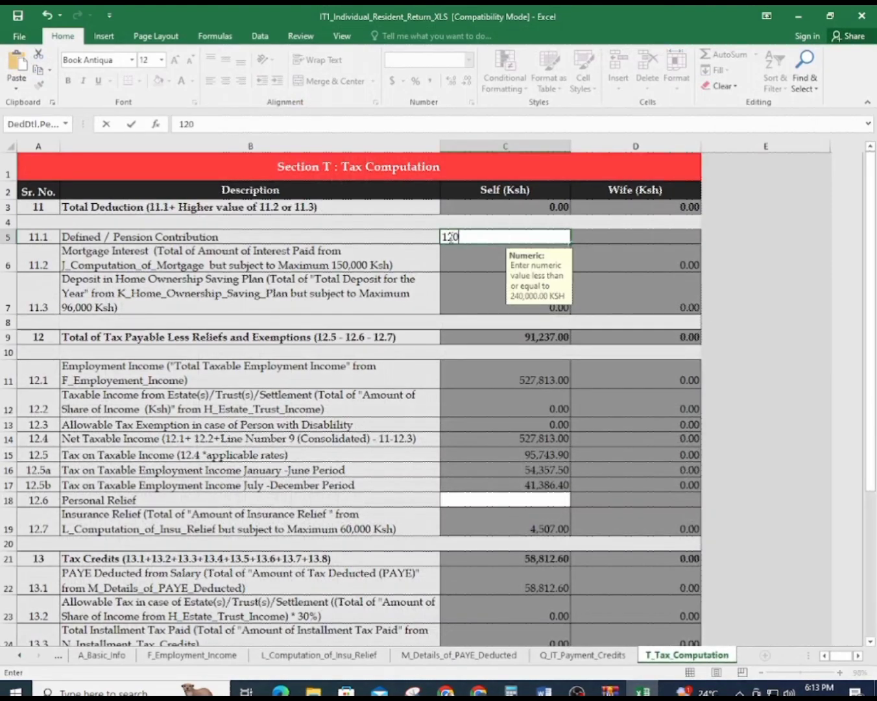
{"action": "type", "text": "80"}
{"action": "key", "text": "Return"}
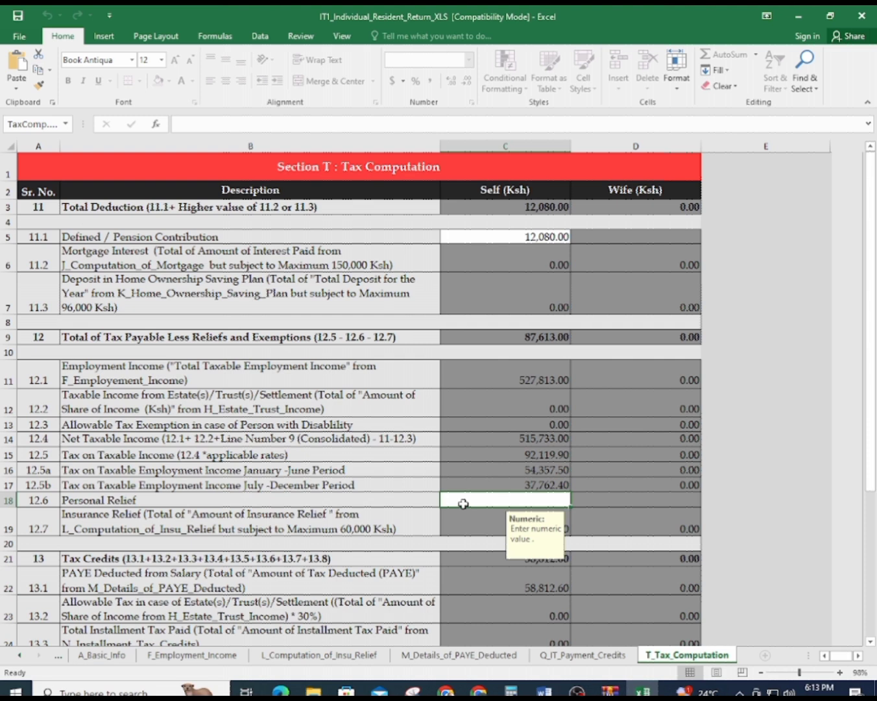
{"action": "left_click", "coordinate": [543, 692]}
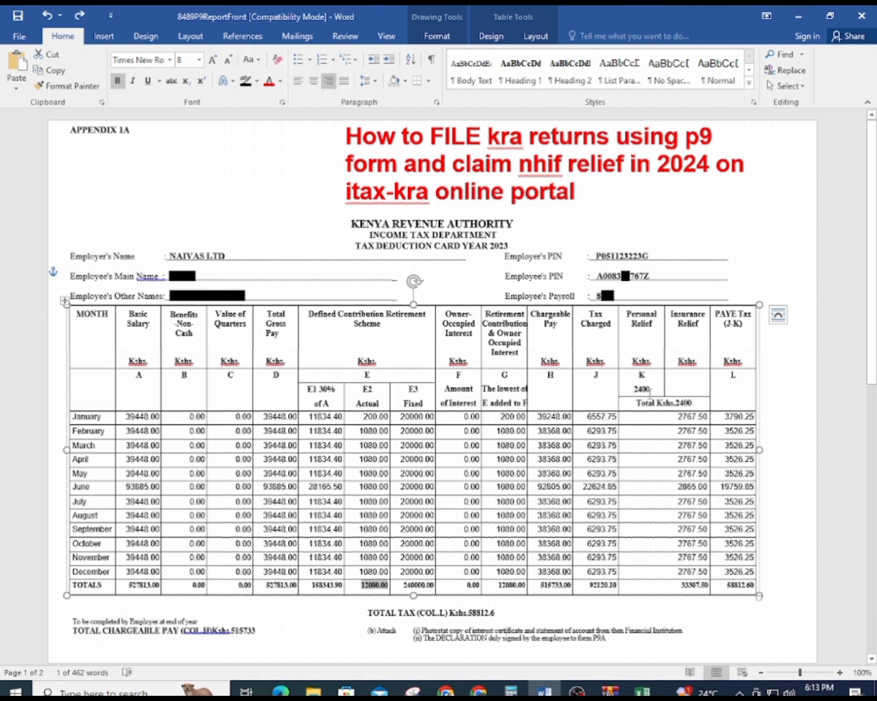
Compute the annual personal relief in Calculator as 2400 × 12 = 28,800
{"action": "left_click", "coordinate": [516, 690]}
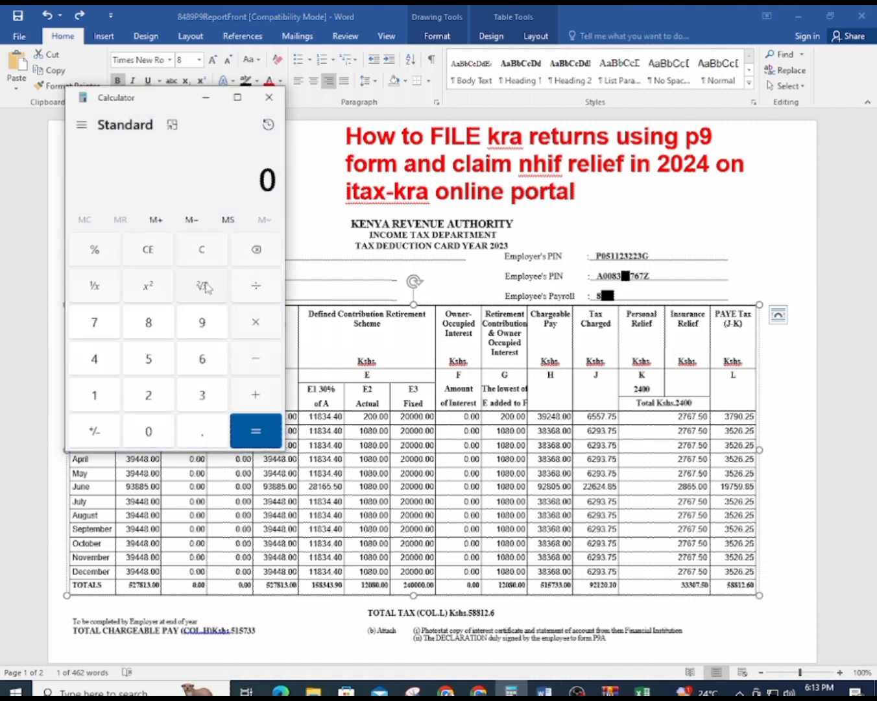
{"action": "type", "text": "2400"}
{"action": "type", "text": "*12"}
{"action": "key", "text": "Return"}
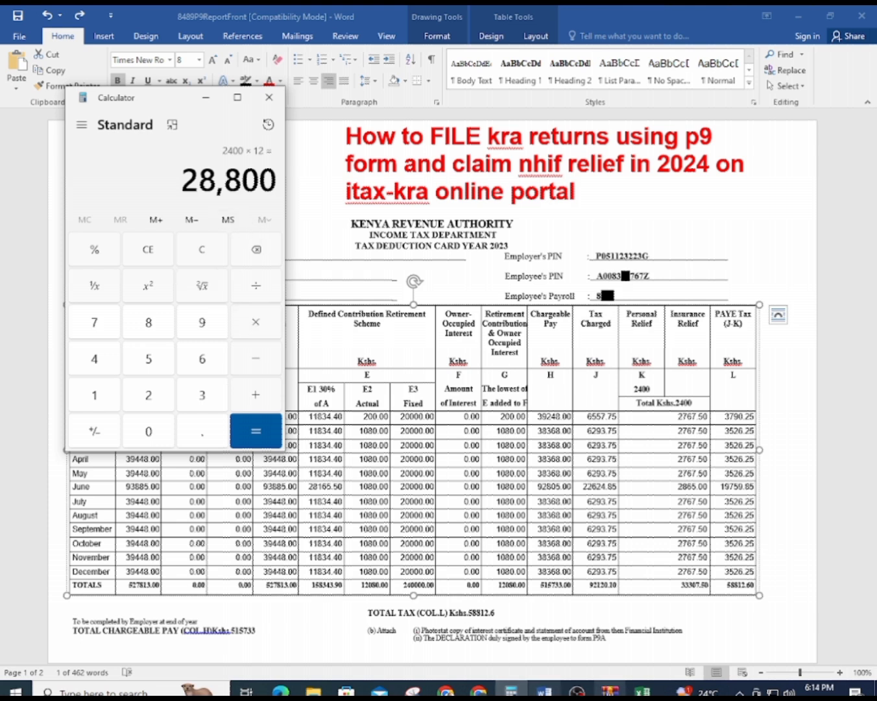
{"action": "left_click", "coordinate": [643, 692]}
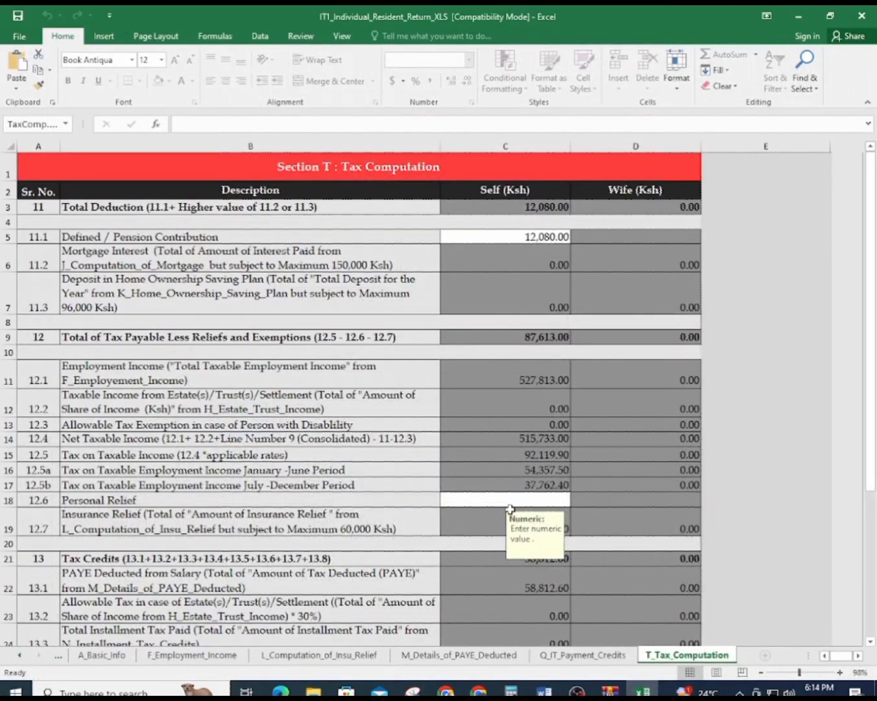
Enter 28,800 as Personal Relief, bringing total tax payable to 58,813.00
{"action": "type", "text": "28,800"}
{"action": "key", "text": "Return"}
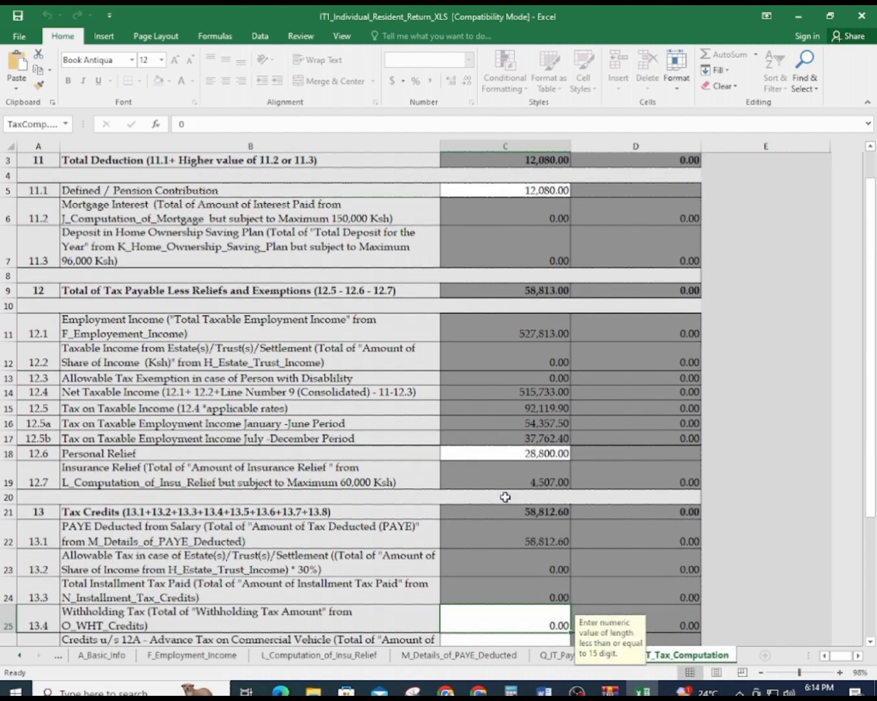
{"action": "scroll", "coordinate": [505, 497], "scroll_direction": "down", "scroll_amount": 2}
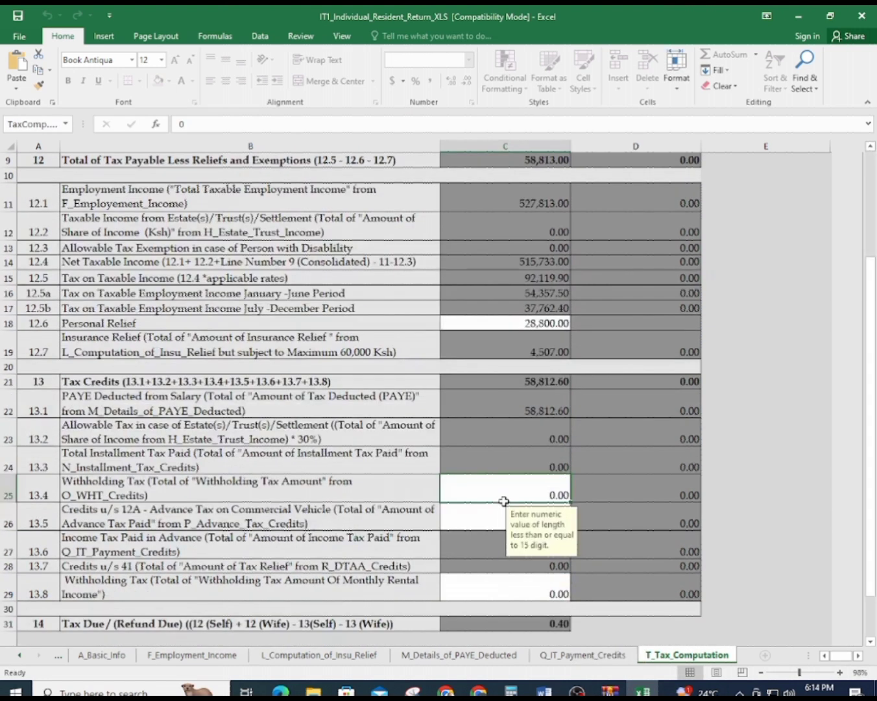
{"action": "scroll", "coordinate": [501, 494], "scroll_direction": "down", "scroll_amount": 1}
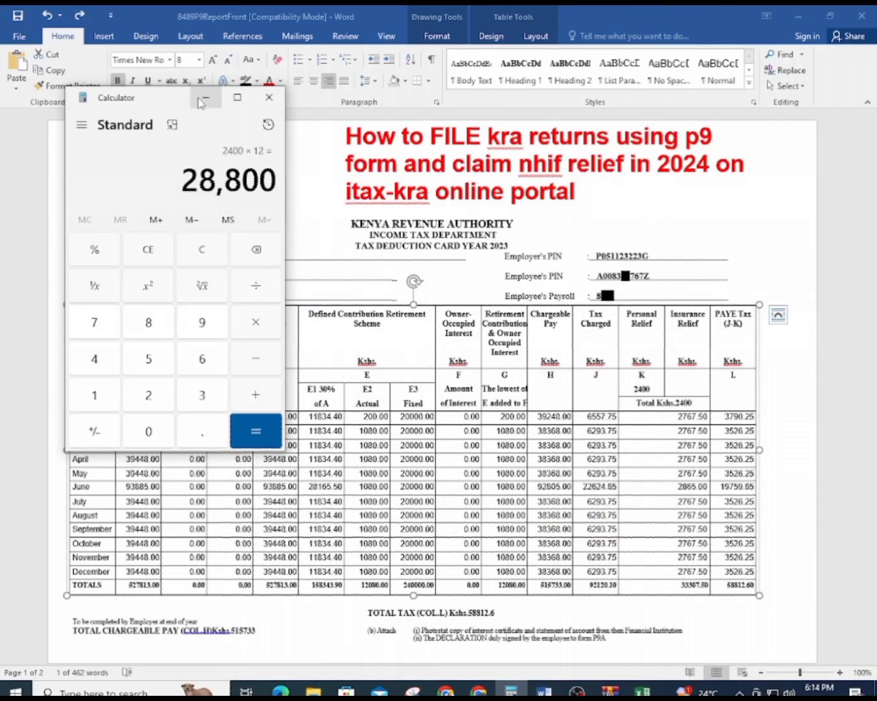
Run VALIDATE on the T_Tax_Computation sheet, which reports the sheets ready to upload
{"action": "left_click", "coordinate": [205, 98]}
{"action": "left_click", "coordinate": [642, 691]}
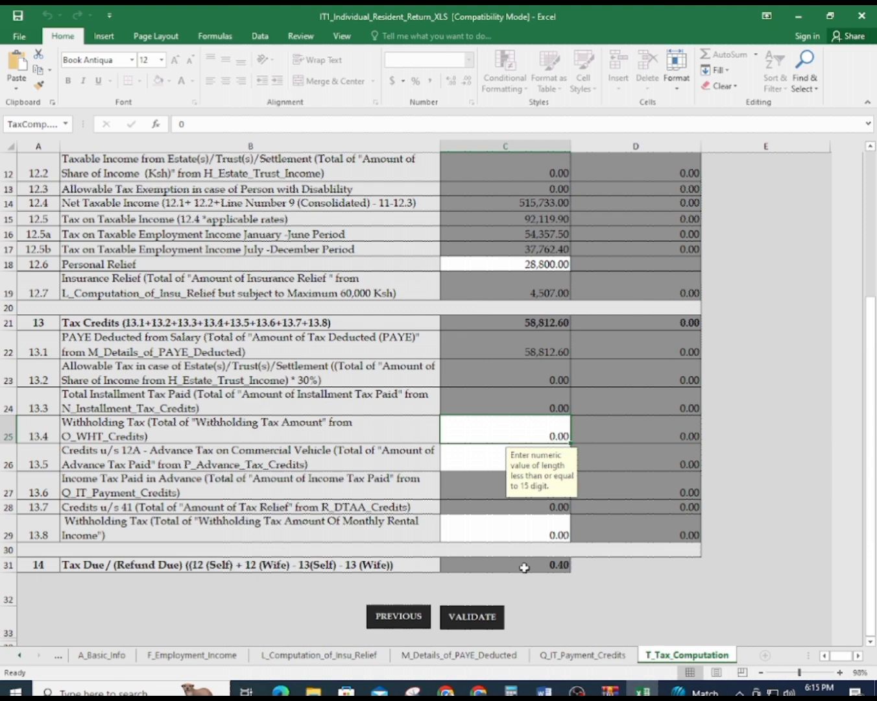
{"action": "left_click", "coordinate": [488, 619]}
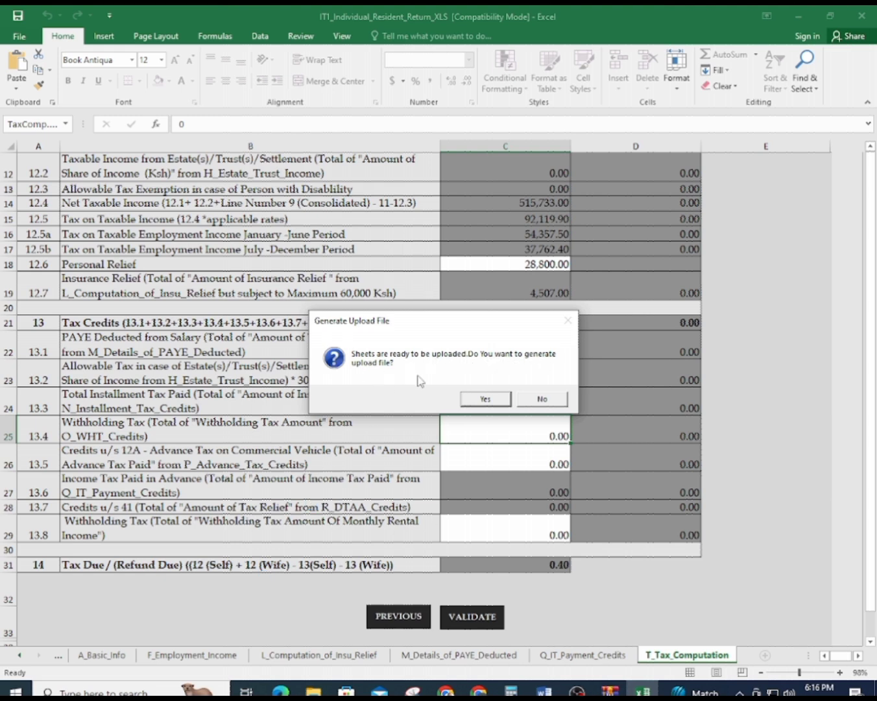
Generate the return's upload zip in Documents and return to the iTax Resident Individual page
{"action": "left_click", "coordinate": [486, 399]}
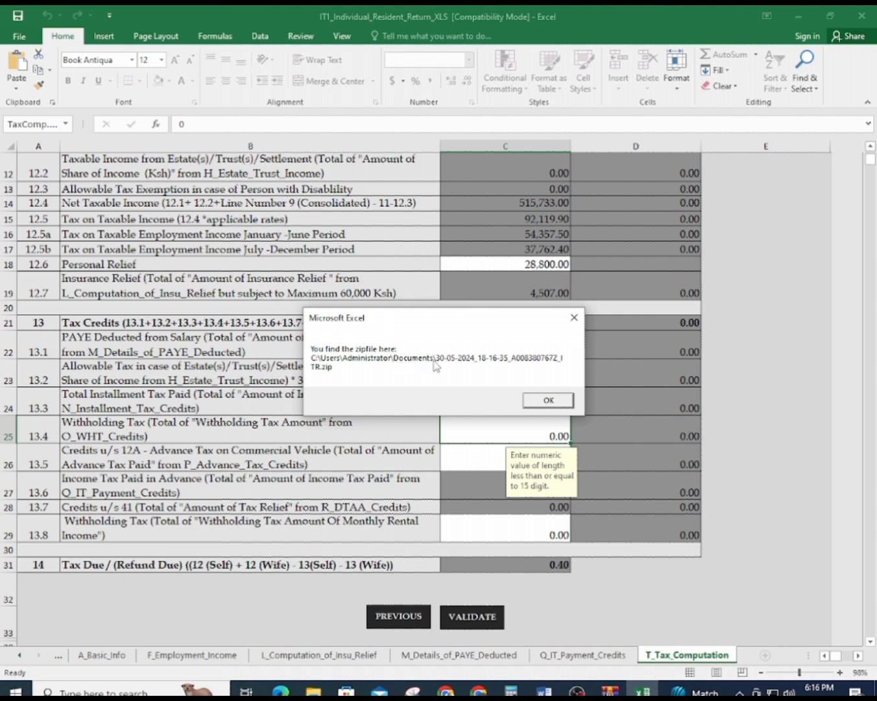
{"action": "left_click", "coordinate": [548, 400]}
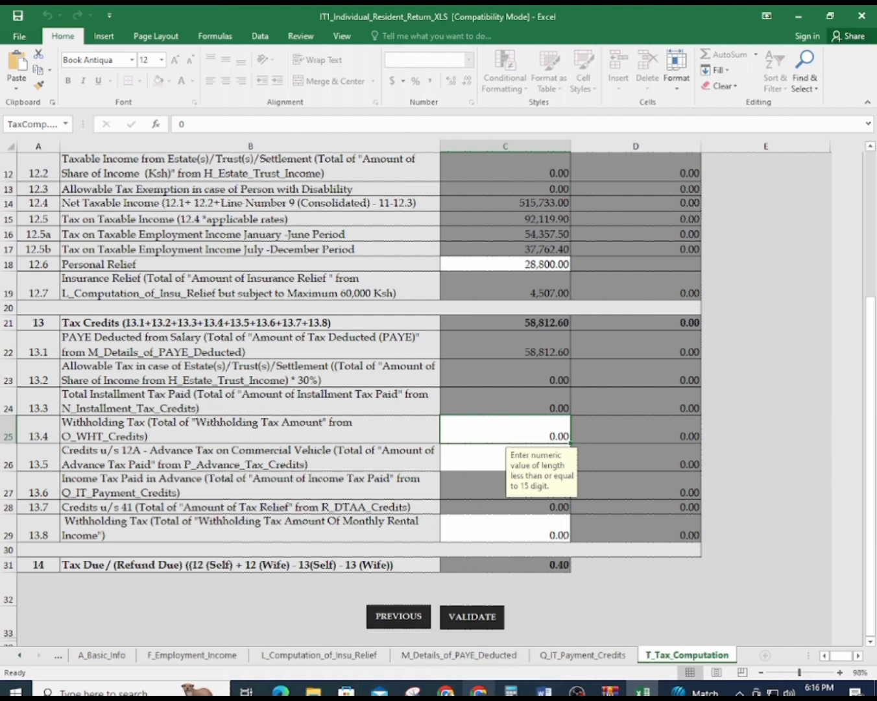
{"action": "left_click", "coordinate": [479, 689]}
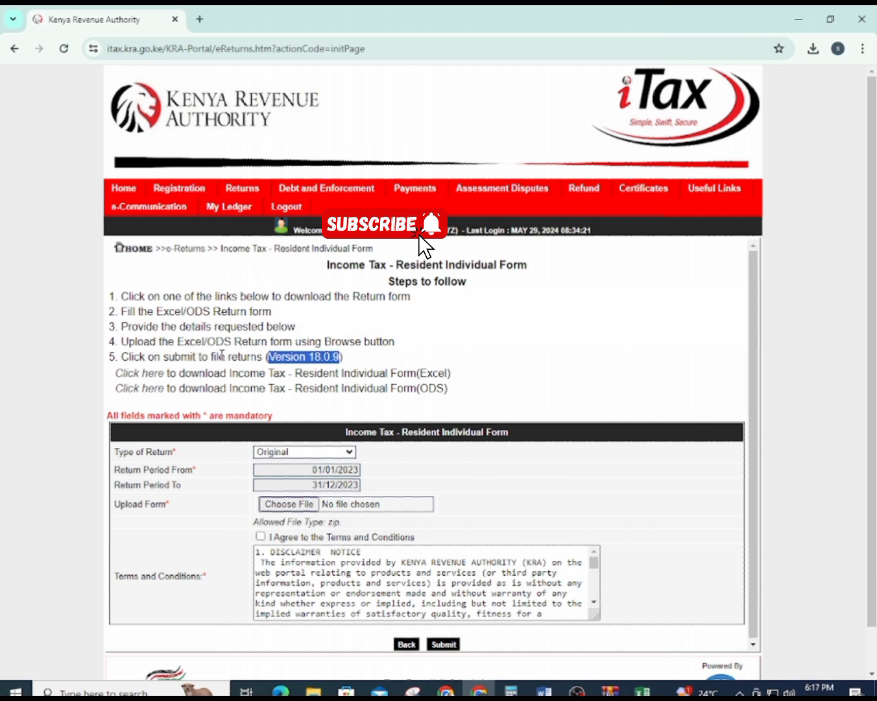
Keep the Type of Return set to Original on the Resident Individual form
{"action": "left_click_drag", "start_coordinate": [118, 345], "coordinate": [397, 343]}
{"action": "left_click", "coordinate": [318, 454]}
{"action": "left_click", "coordinate": [315, 457]}
{"action": "left_click", "coordinate": [305, 454]}
{"action": "left_click", "coordinate": [301, 465]}
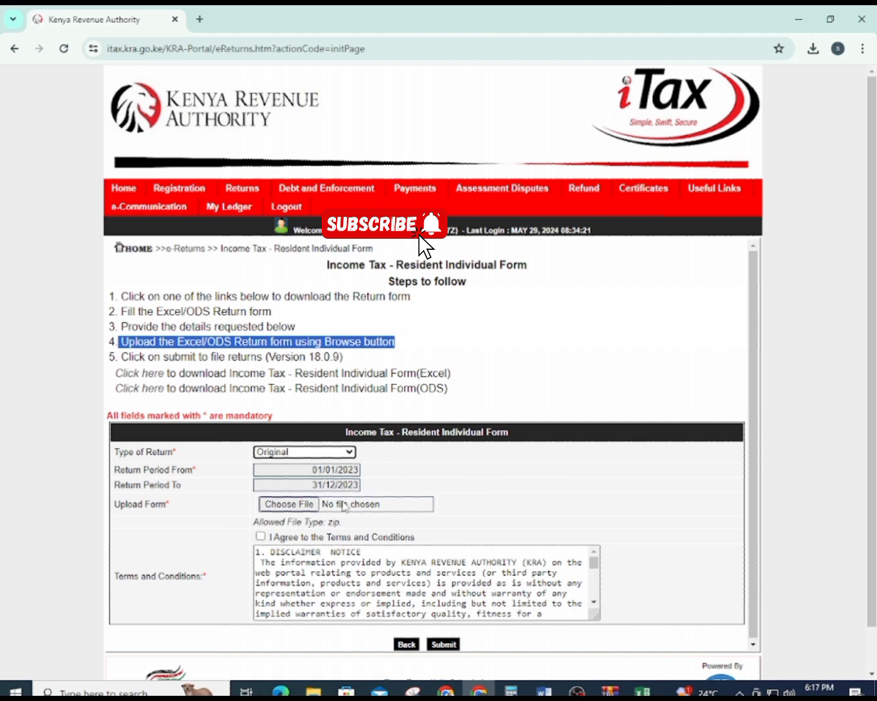
Attach the generated 30-05-2024…767Z_ITR.zip from Documents as the upload form
{"action": "left_click", "coordinate": [296, 506]}
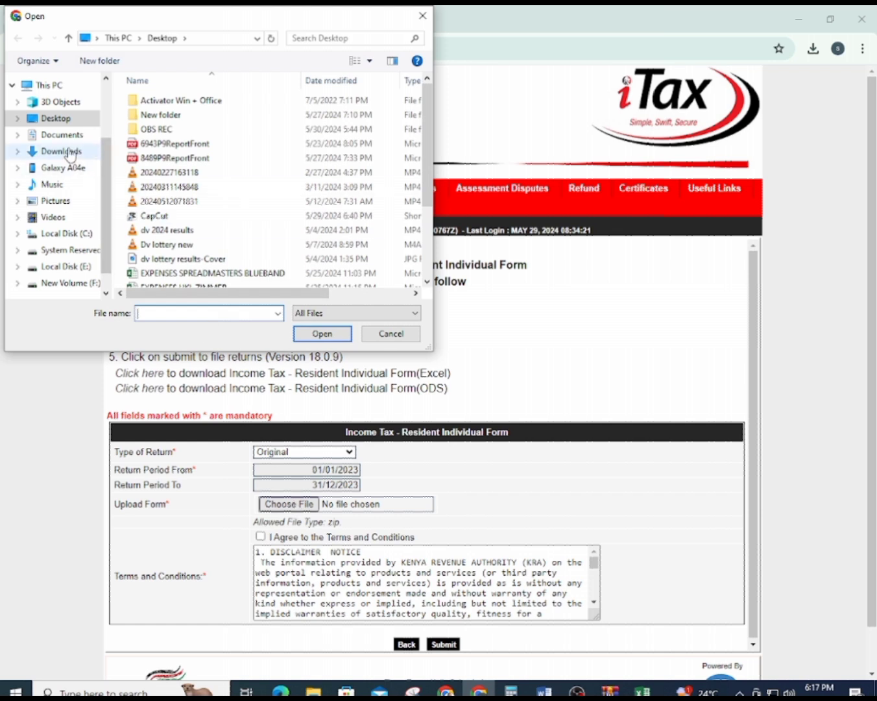
{"action": "left_click", "coordinate": [61, 137]}
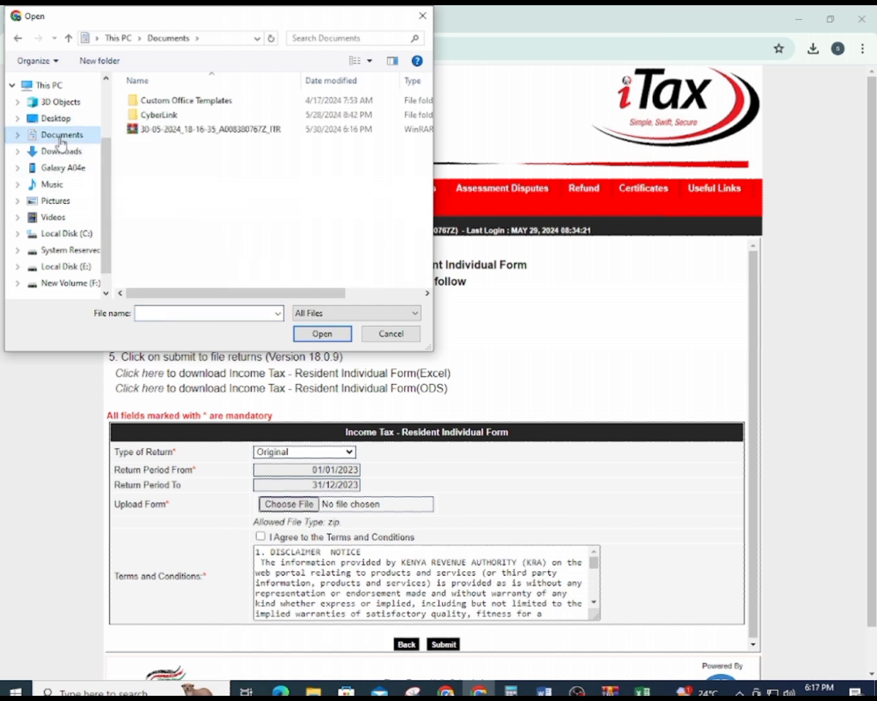
{"action": "left_click", "coordinate": [251, 131]}
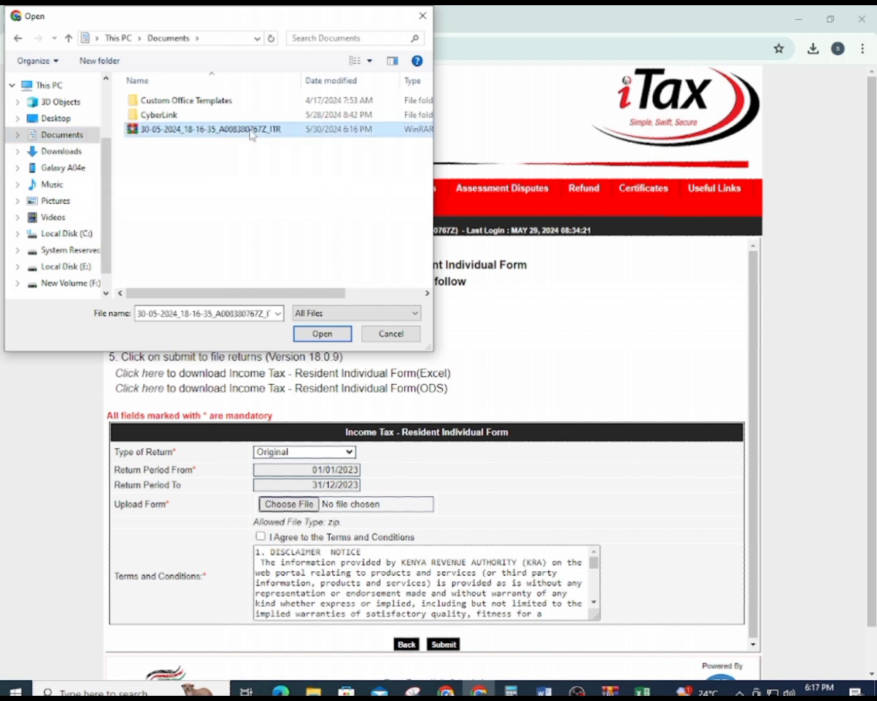
{"action": "triple_click", "coordinate": [323, 335]}
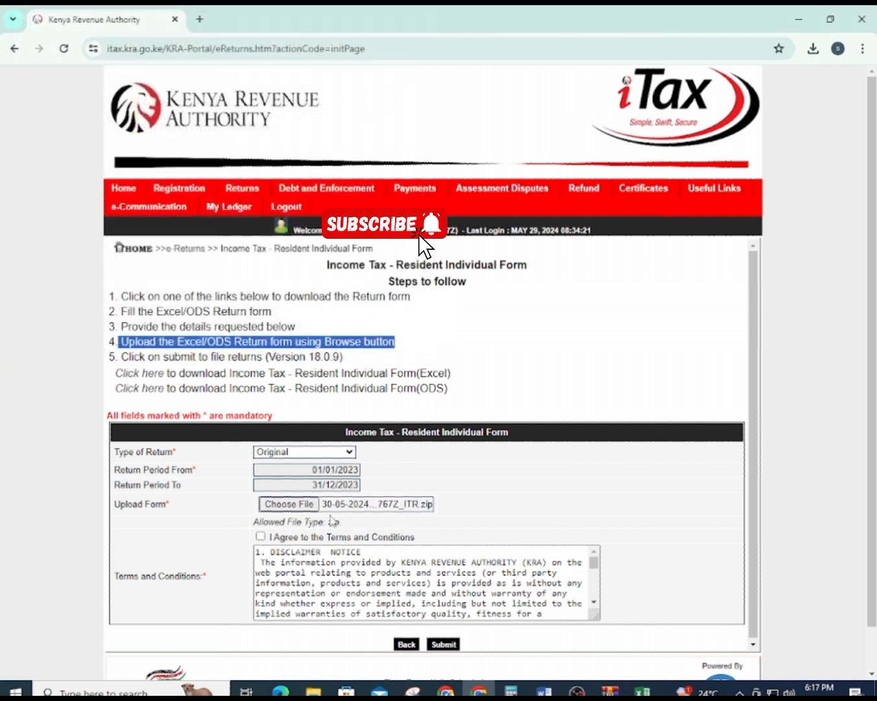
Tick I Agree to the Terms and Conditions, submit the return and confirm the upload
{"action": "left_click", "coordinate": [261, 536]}
{"action": "scroll", "coordinate": [363, 571], "scroll_direction": "down", "scroll_amount": 2}
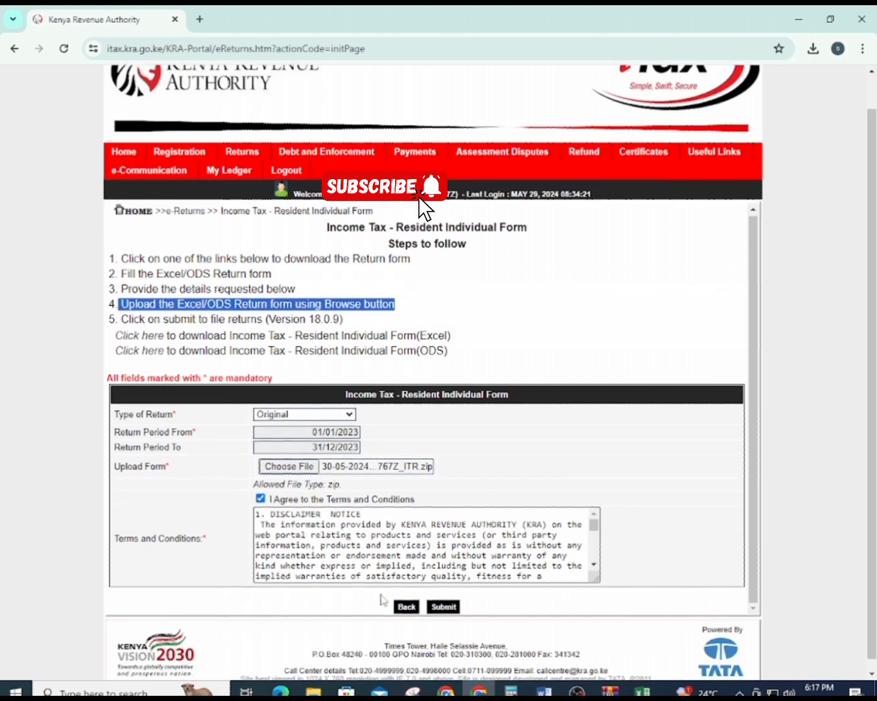
{"action": "left_click", "coordinate": [451, 597]}
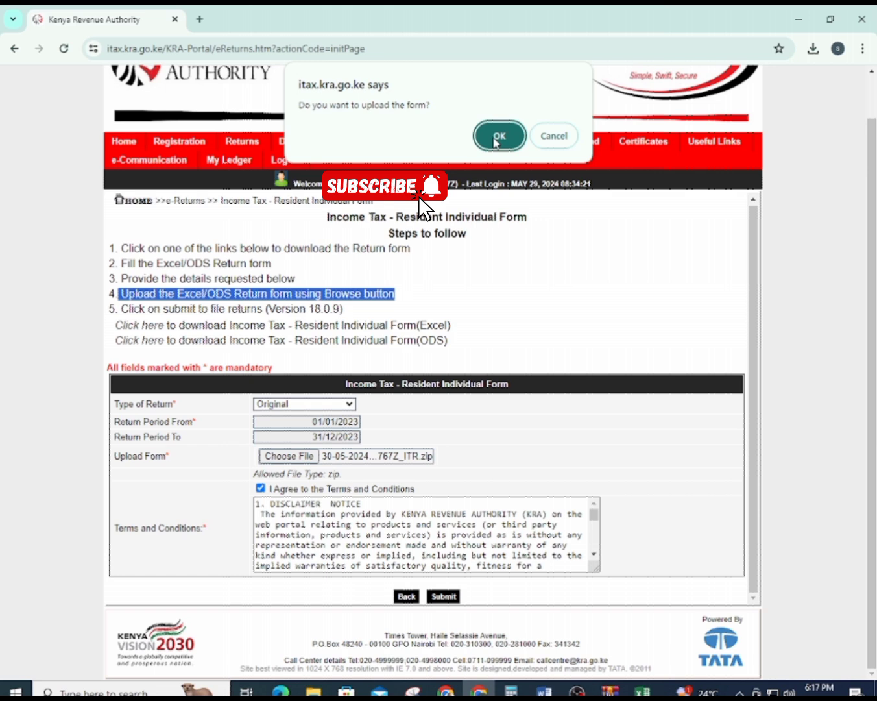
{"action": "left_click", "coordinate": [496, 136]}
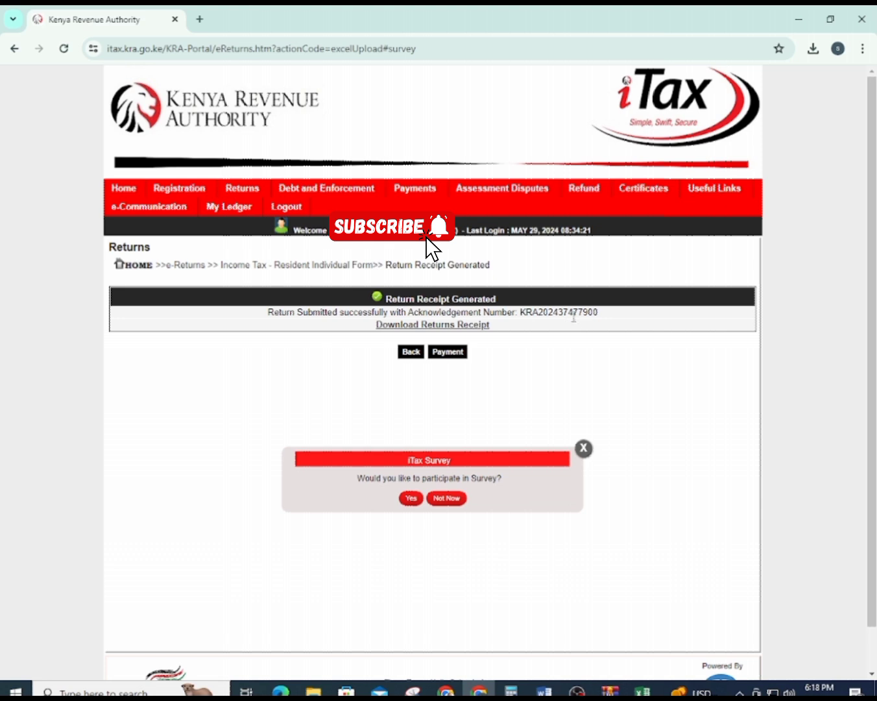
Download the returns receipt, open receipt (1).pdf and scroll to its Return Summary totals
{"action": "left_click", "coordinate": [432, 327]}
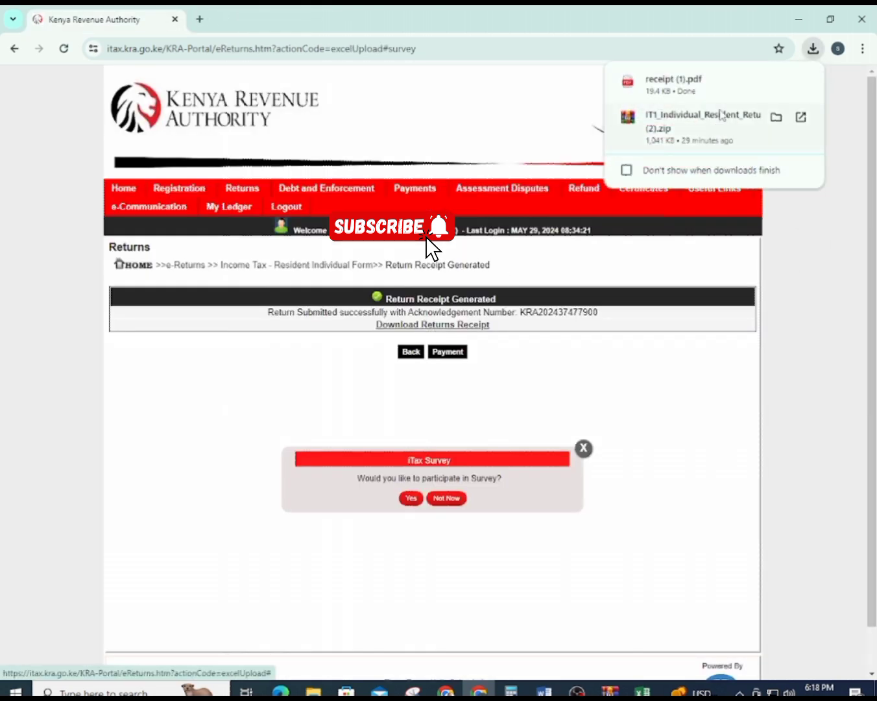
{"action": "left_click", "coordinate": [718, 90]}
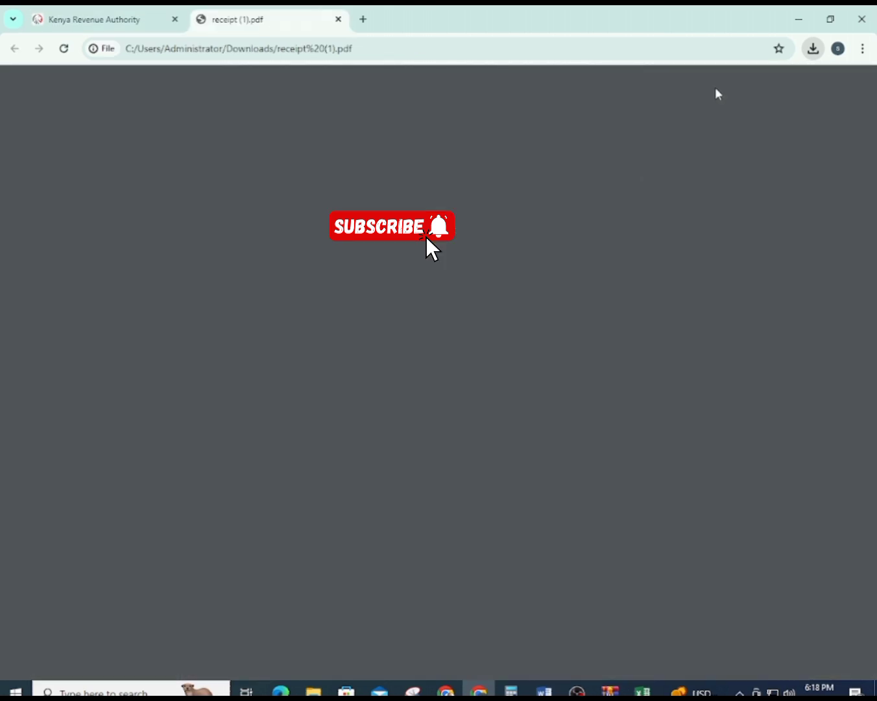
{"action": "scroll", "coordinate": [651, 155], "scroll_direction": "down", "scroll_amount": 3}
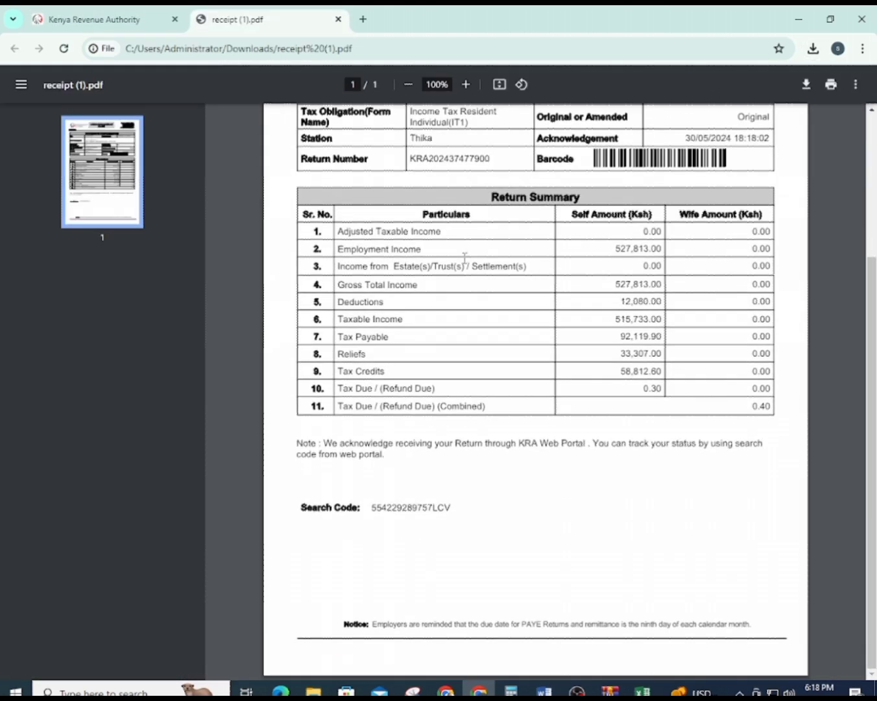